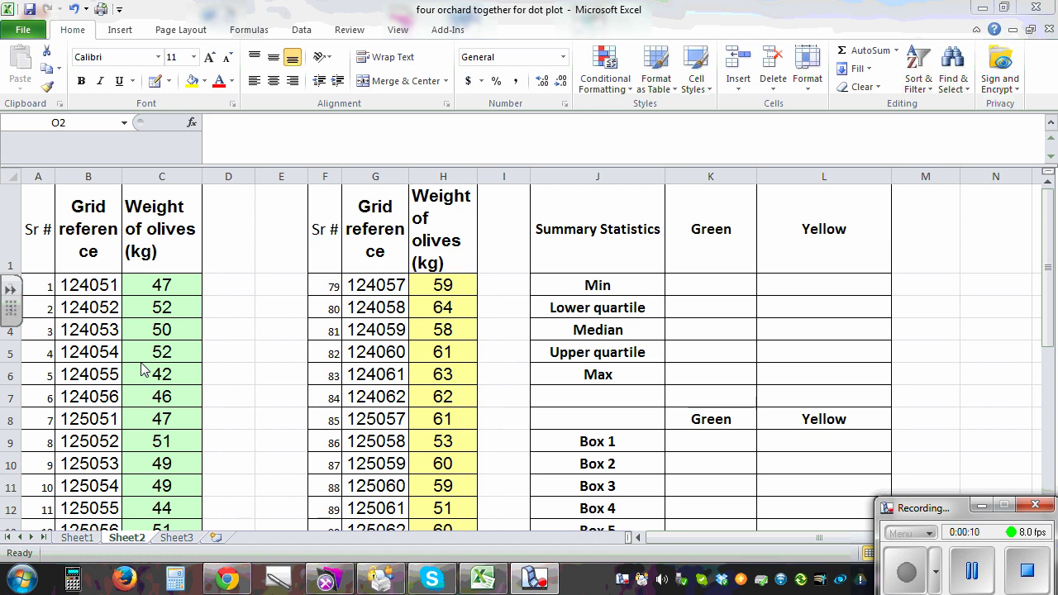
Review the green and yellow olive weight lists down to their last rows, along with the empty summary tables
{"action": "left_click", "coordinate": [1048, 264]}
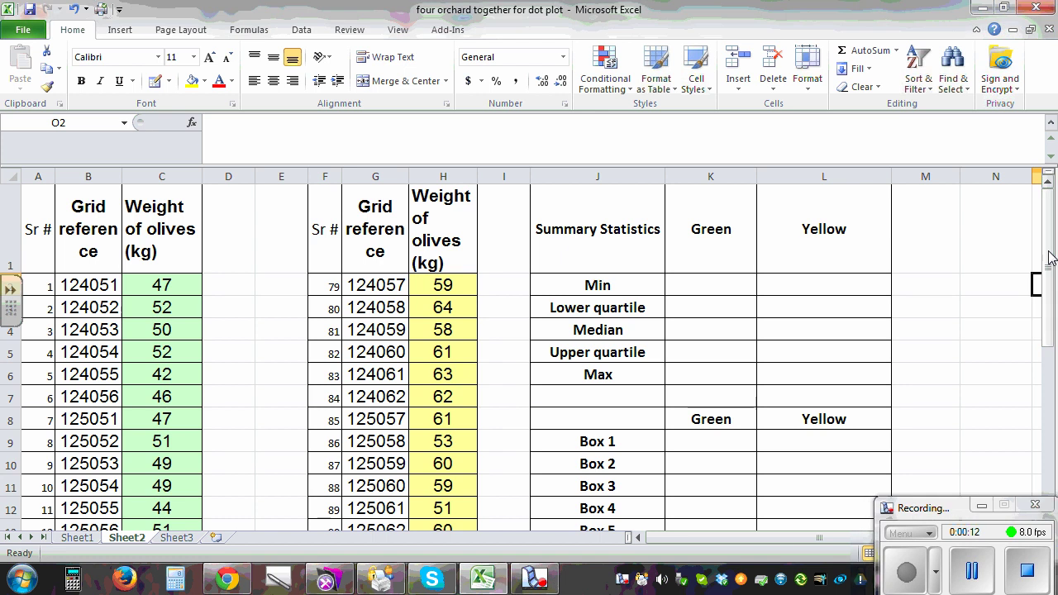
{"action": "scroll", "coordinate": [383, 354], "scroll_direction": "down", "scroll_amount": 1}
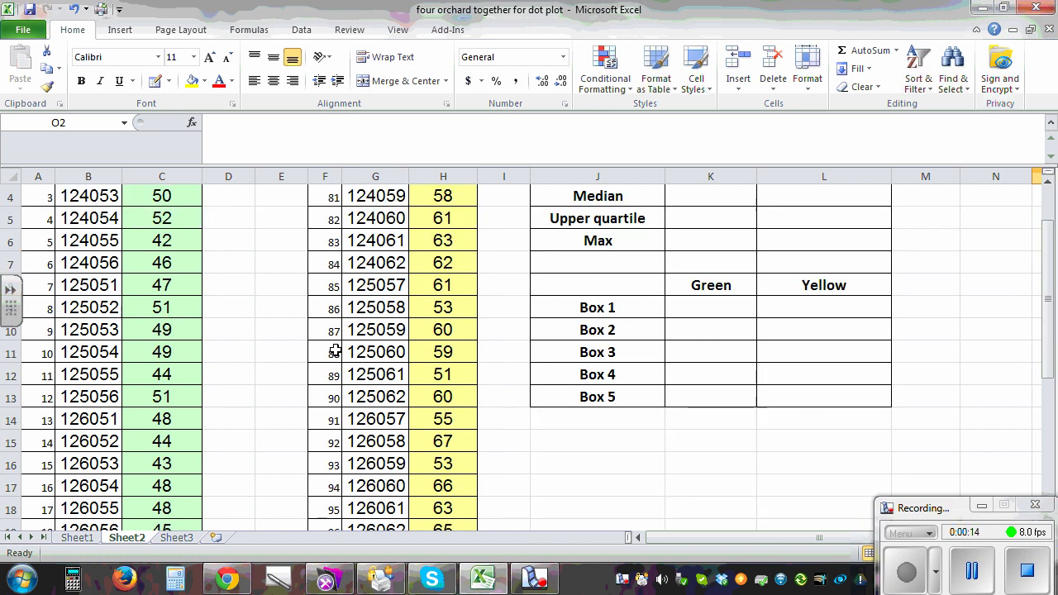
{"action": "left_click", "coordinate": [286, 332]}
{"action": "scroll", "coordinate": [287, 332], "scroll_direction": "down", "scroll_amount": 5}
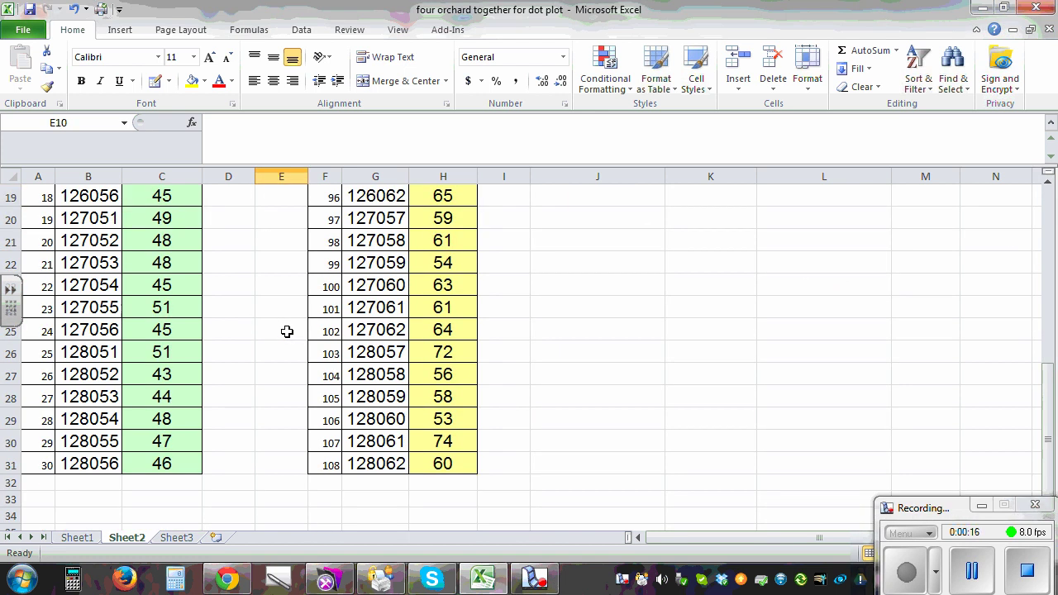
{"action": "scroll", "coordinate": [287, 332], "scroll_direction": "up", "scroll_amount": 6}
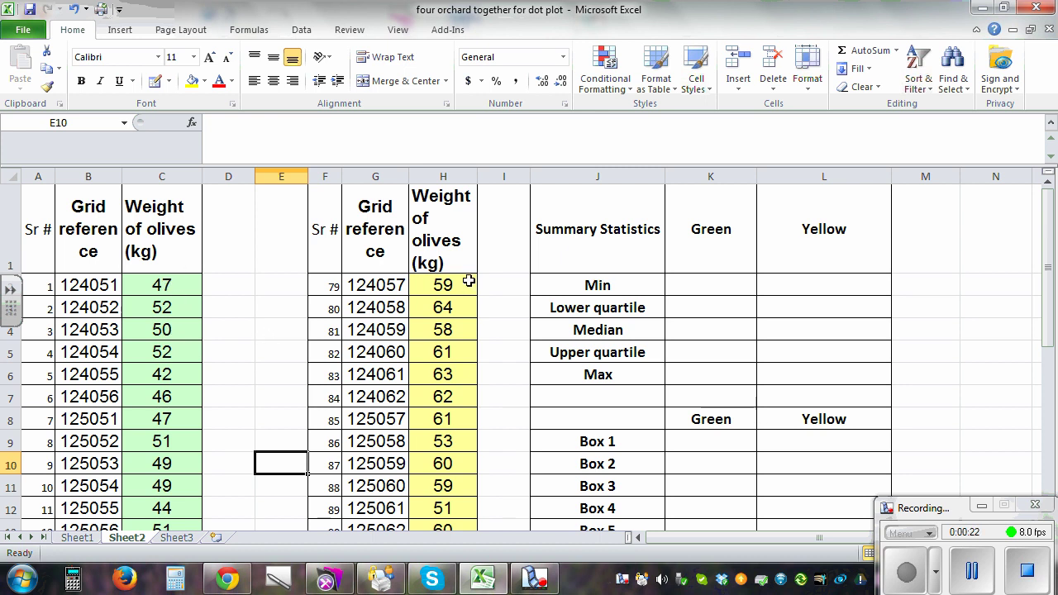
{"action": "scroll", "coordinate": [179, 327], "scroll_direction": "down", "scroll_amount": 1}
{"action": "scroll", "coordinate": [179, 327], "scroll_direction": "up", "scroll_amount": 1}
{"action": "scroll", "coordinate": [180, 327], "scroll_direction": "down", "scroll_amount": 6}
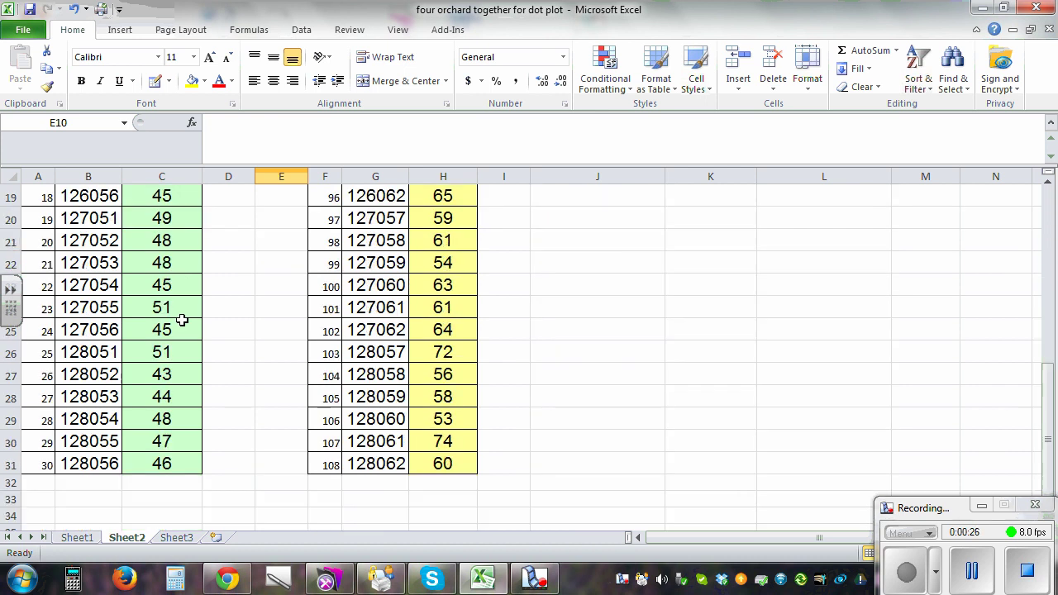
{"action": "scroll", "coordinate": [182, 320], "scroll_direction": "up", "scroll_amount": 6}
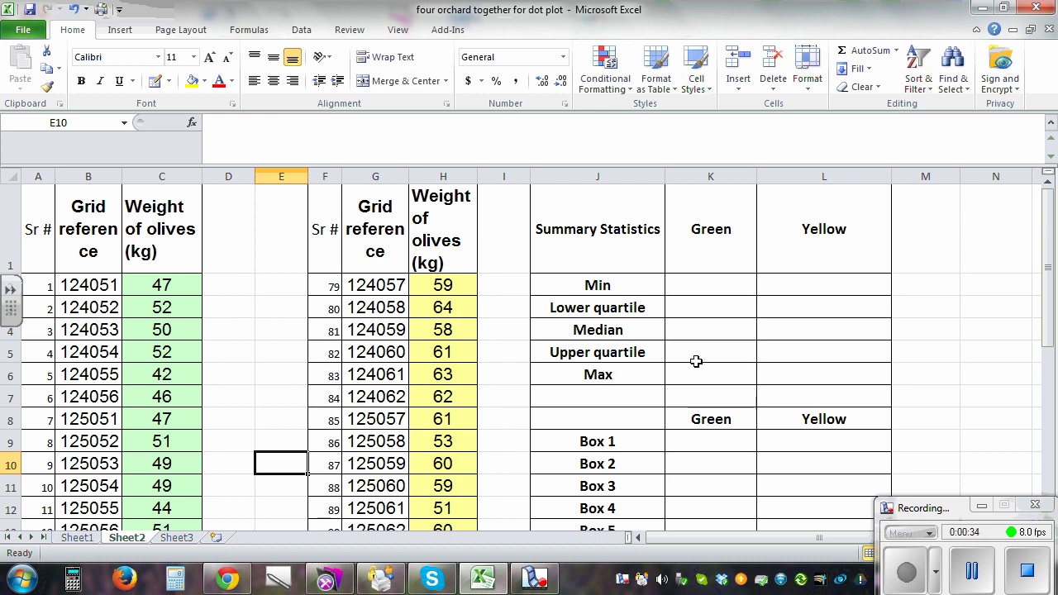
Calculate the green orchard's minimum in K2 with a MIN formula over the weights in C2:C31
{"action": "left_click", "coordinate": [701, 288]}
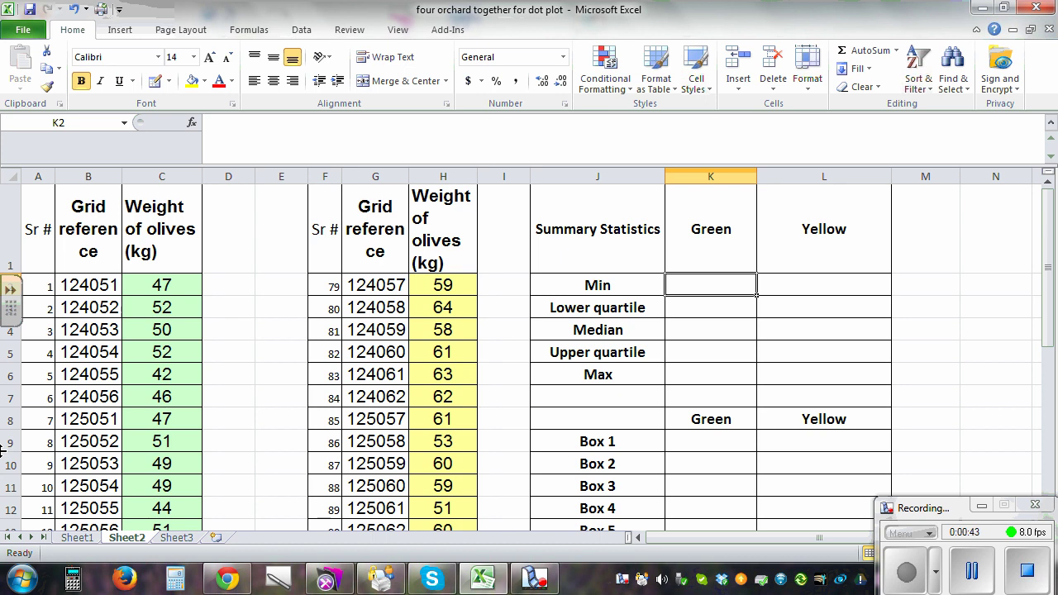
{"action": "type", "text": "=min"}
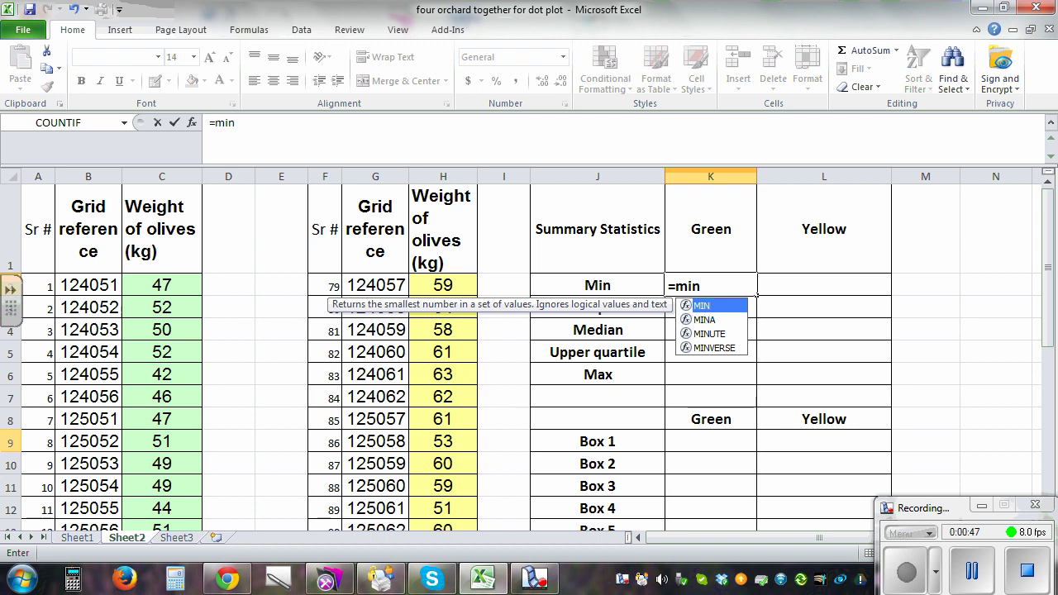
{"action": "type", "text": "("}
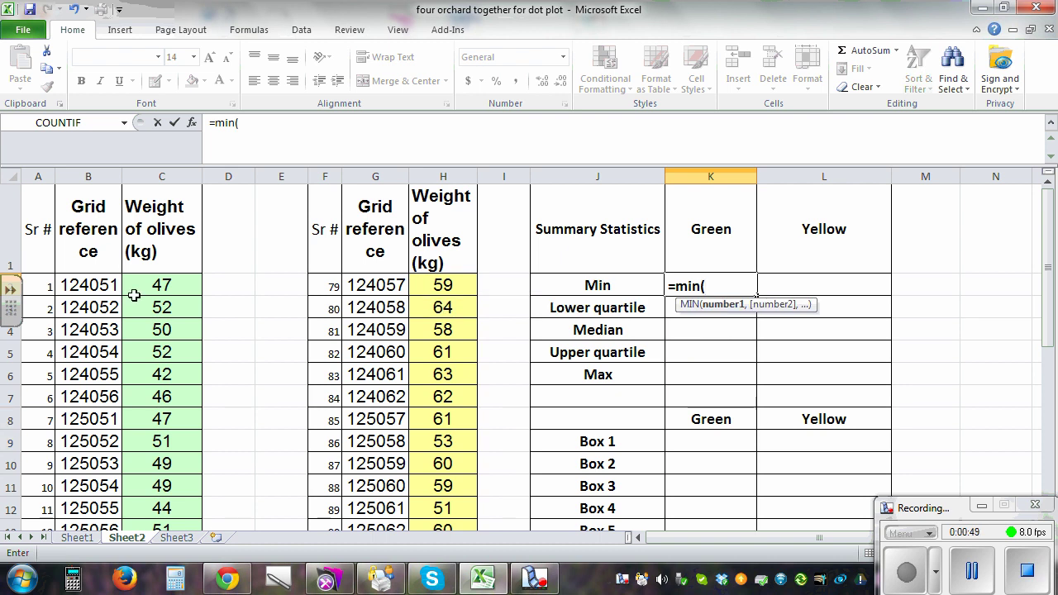
{"action": "left_click", "coordinate": [176, 285]}
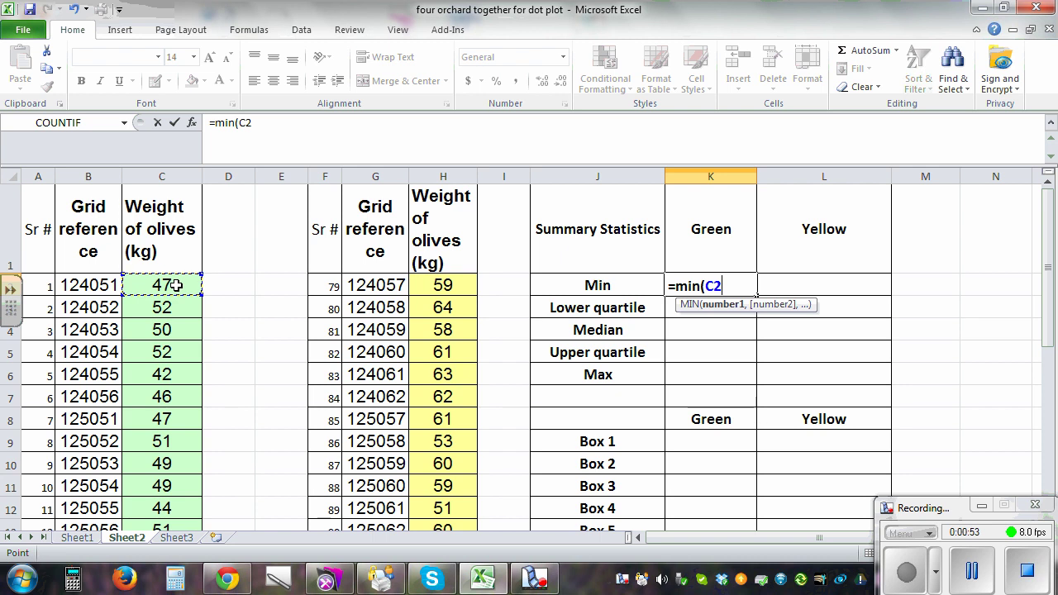
{"action": "left_click_drag", "start_coordinate": [176, 285], "coordinate": [187, 284]}
{"action": "scroll", "coordinate": [471, 403], "scroll_direction": "up", "scroll_amount": 3}
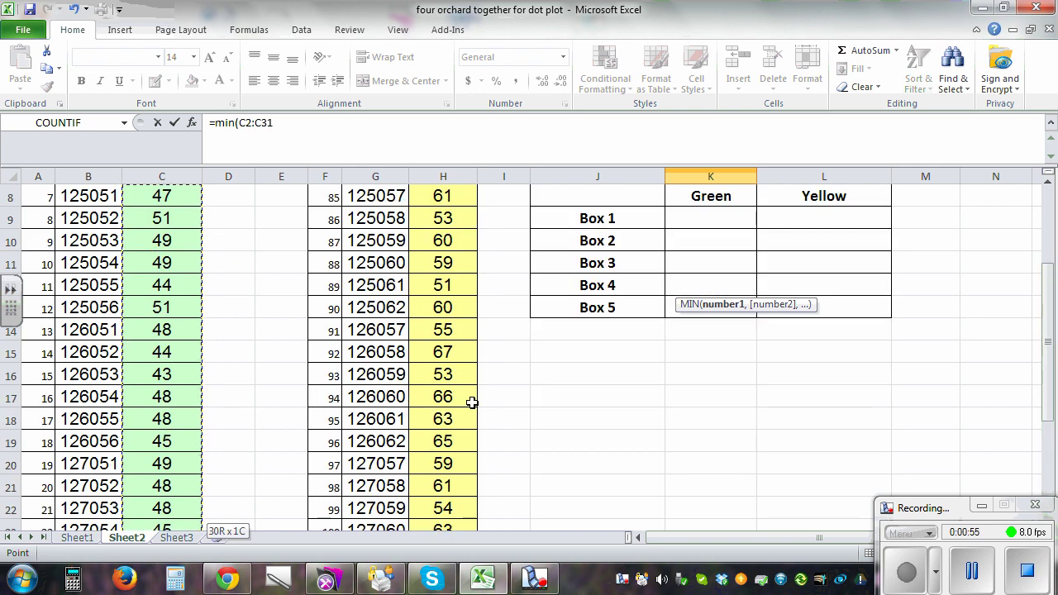
{"action": "scroll", "coordinate": [471, 402], "scroll_direction": "up", "scroll_amount": 3}
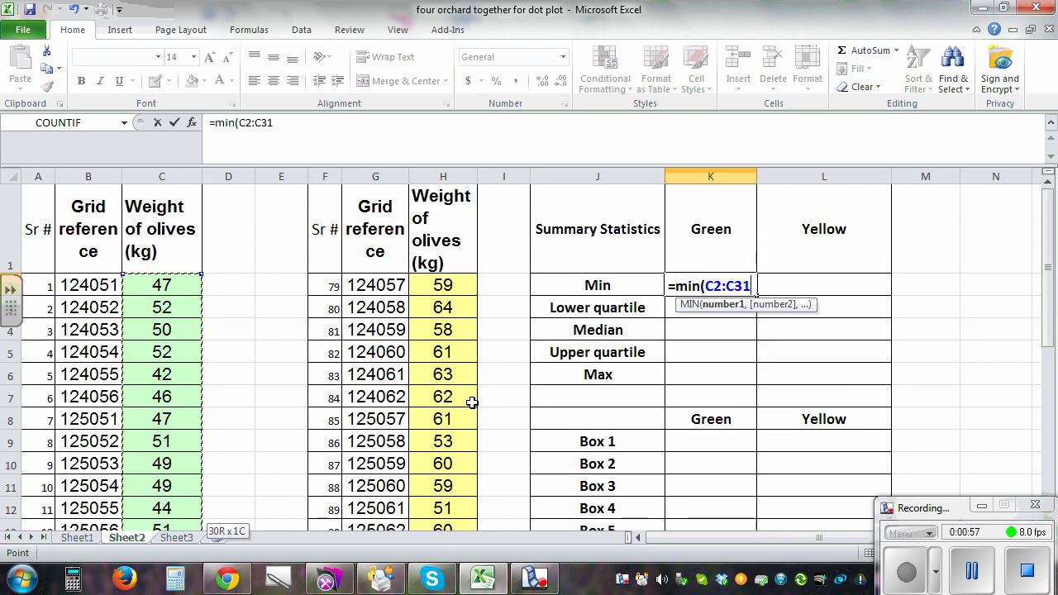
{"action": "key", "text": "Return"}
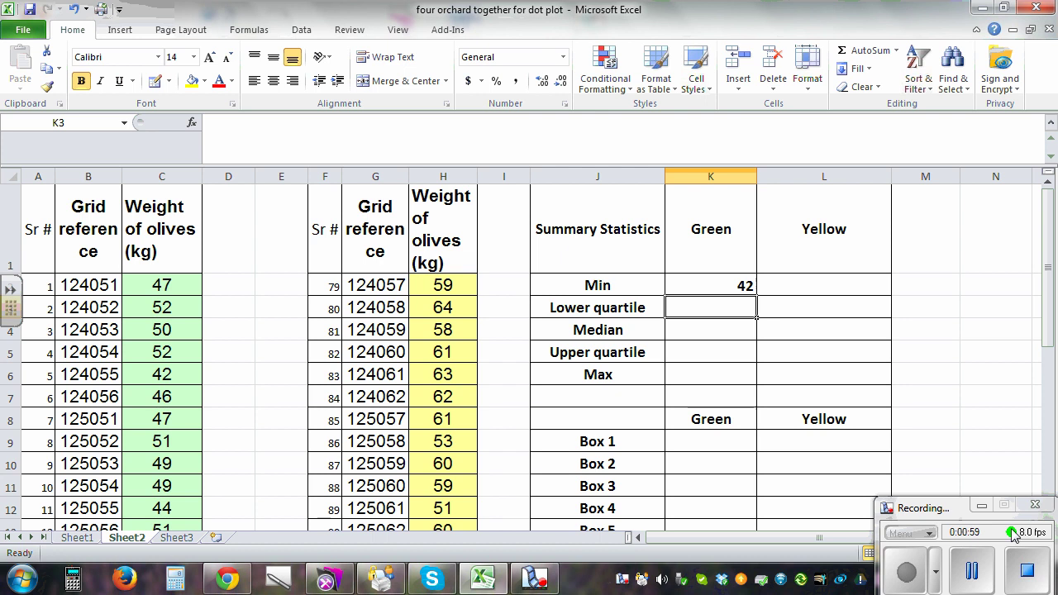
Calculate the green lower quartile in K3 with the QUARTILE function over C2:C31 and quart value 1
{"action": "type", "text": "="}
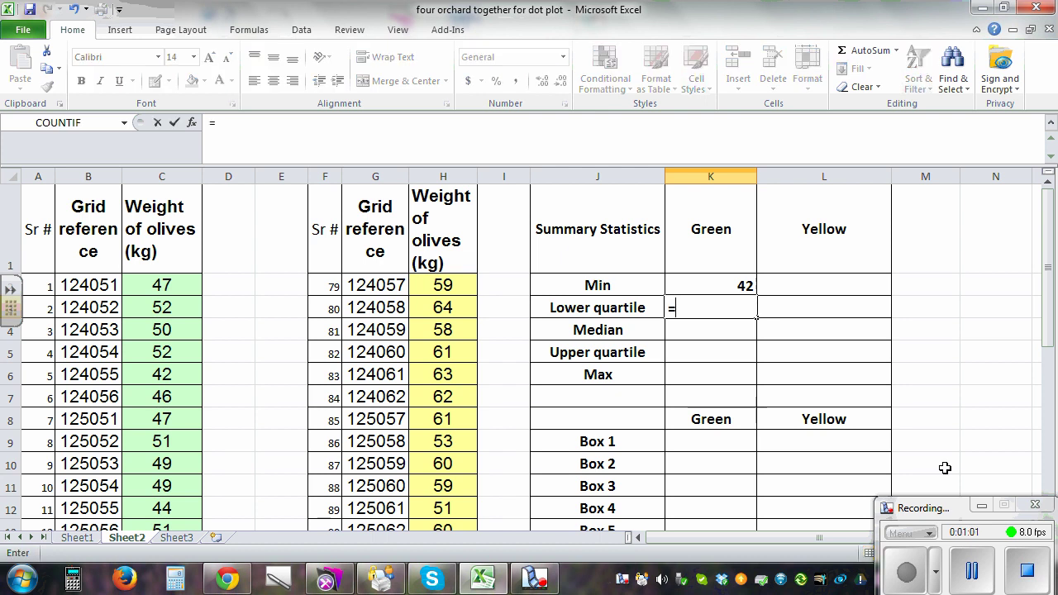
{"action": "type", "text": "quartile"}
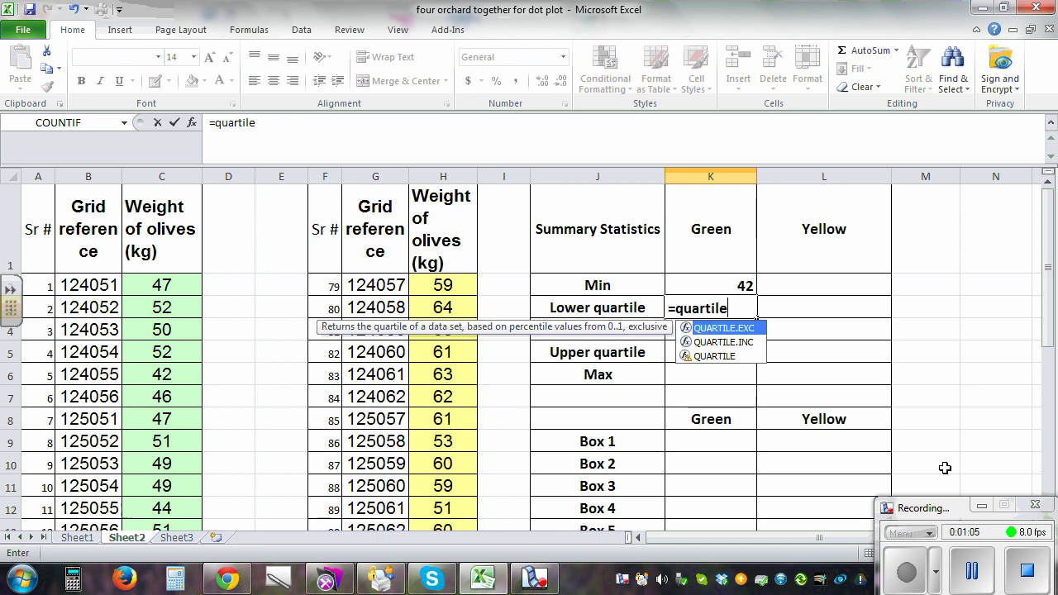
{"action": "type", "text": "("}
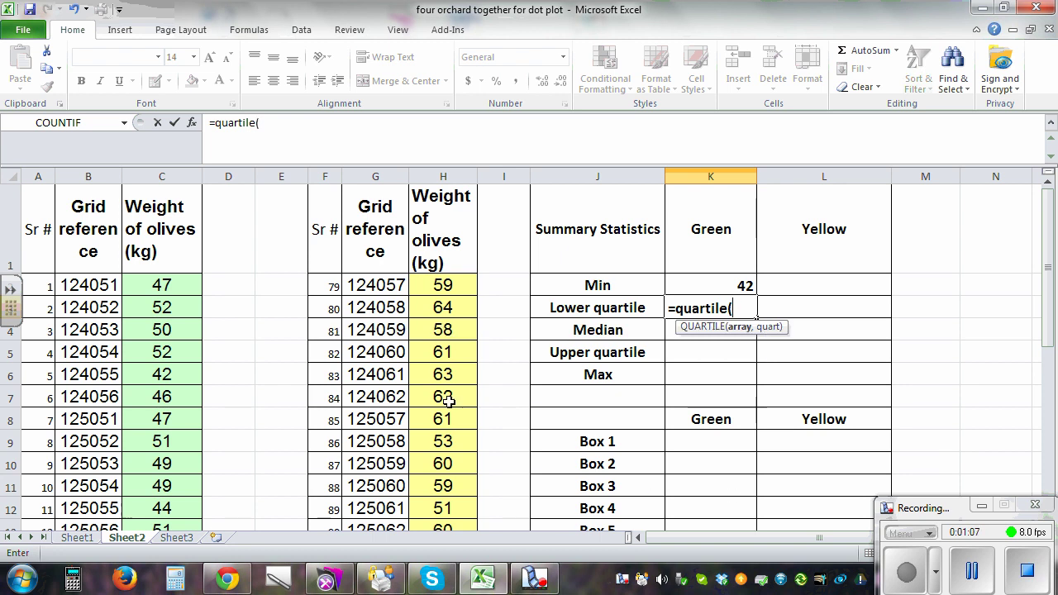
{"action": "left_click", "coordinate": [168, 284]}
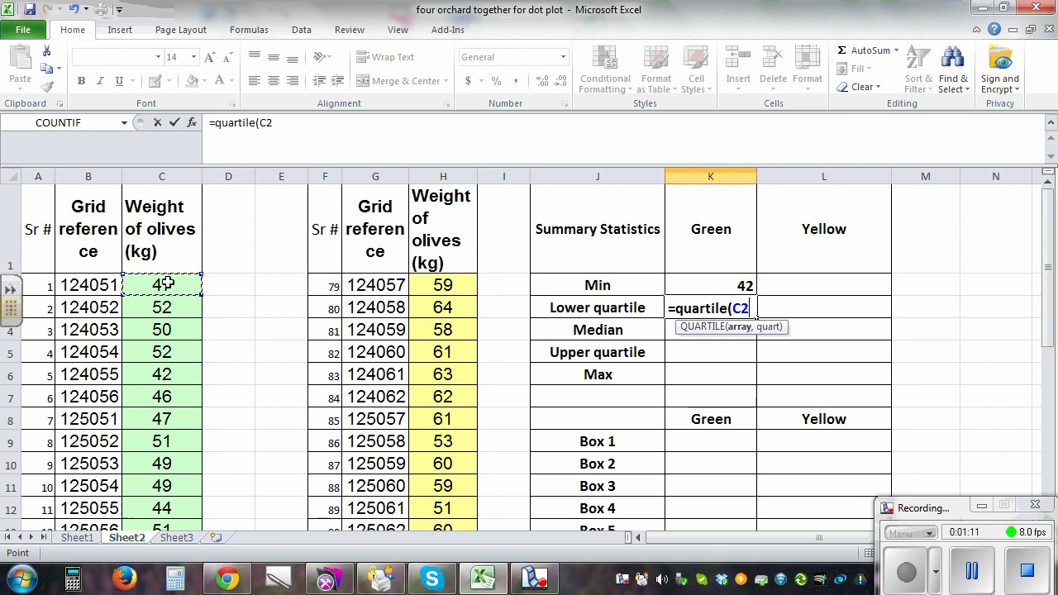
{"action": "key", "text": "ctrl+shift+Down"}
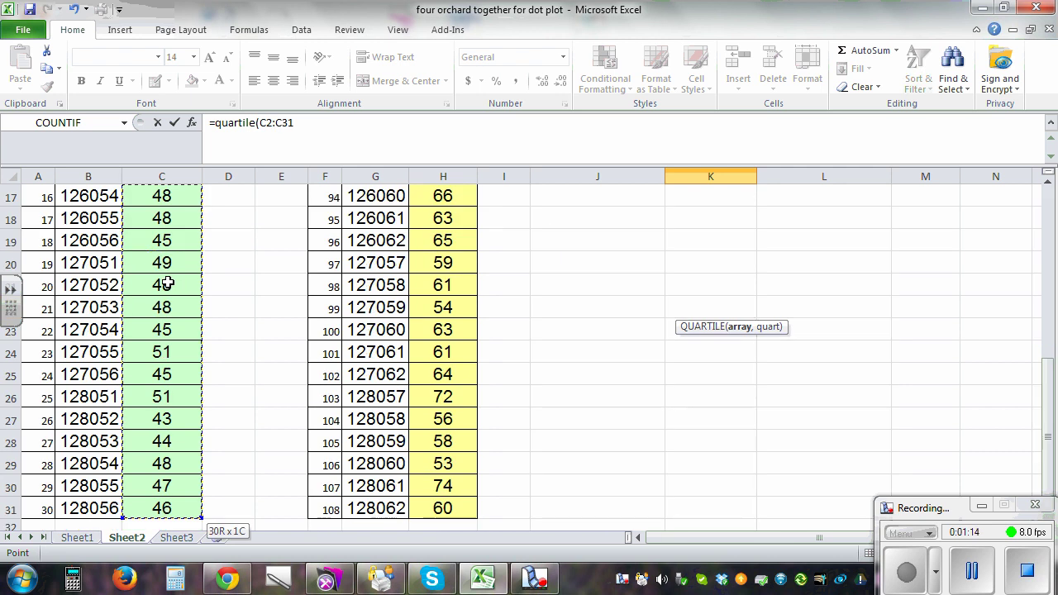
{"action": "scroll", "coordinate": [167, 283], "scroll_direction": "up", "scroll_amount": 3}
{"action": "left_click", "coordinate": [299, 122]}
{"action": "type", "text": ","}
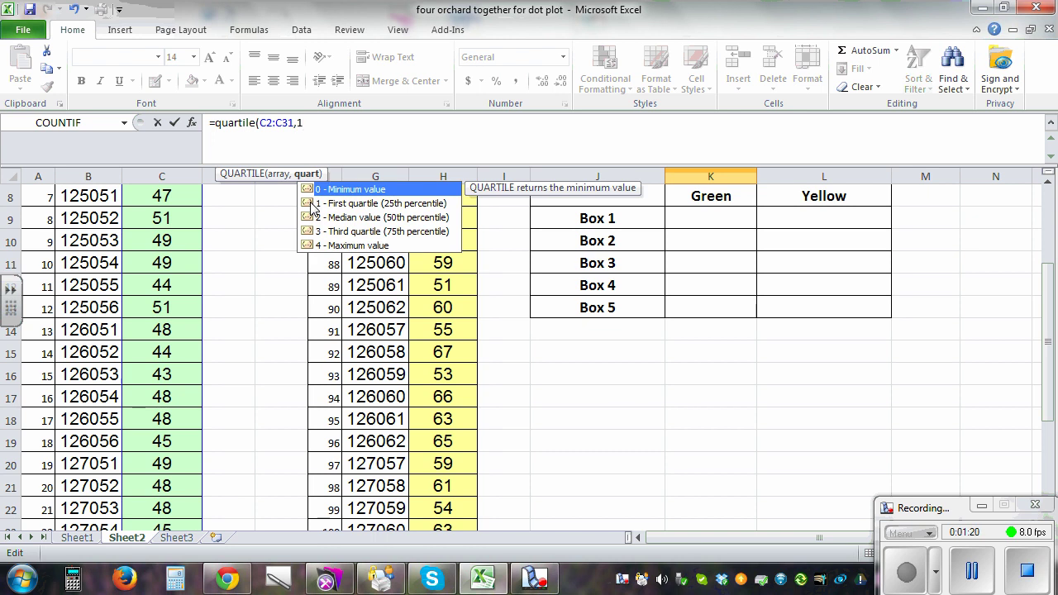
{"action": "type", "text": "1"}
{"action": "key", "text": "Return"}
{"action": "scroll", "coordinate": [752, 233], "scroll_direction": "up", "scroll_amount": 1}
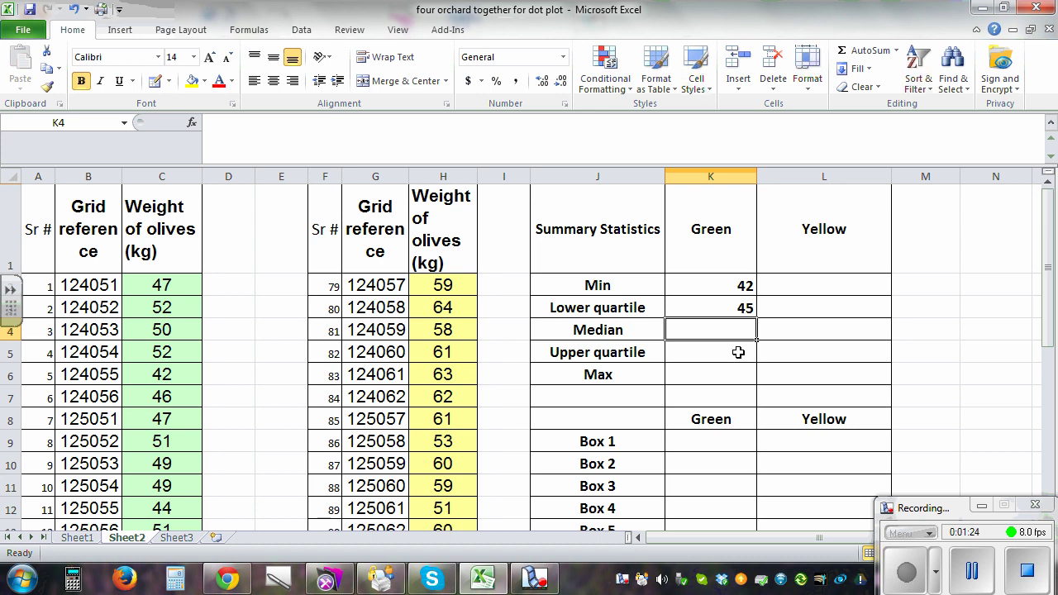
Calculate the green median in K4 with a MEDIAN formula over the weights in C2:C31
{"action": "type", "text": "=m"}
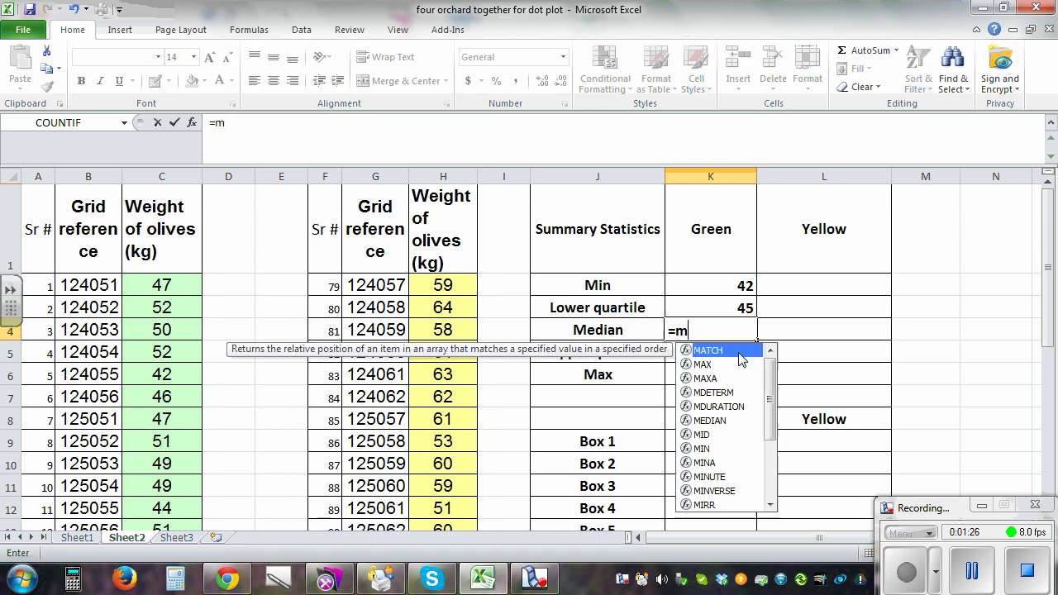
{"action": "type", "text": "edian"}
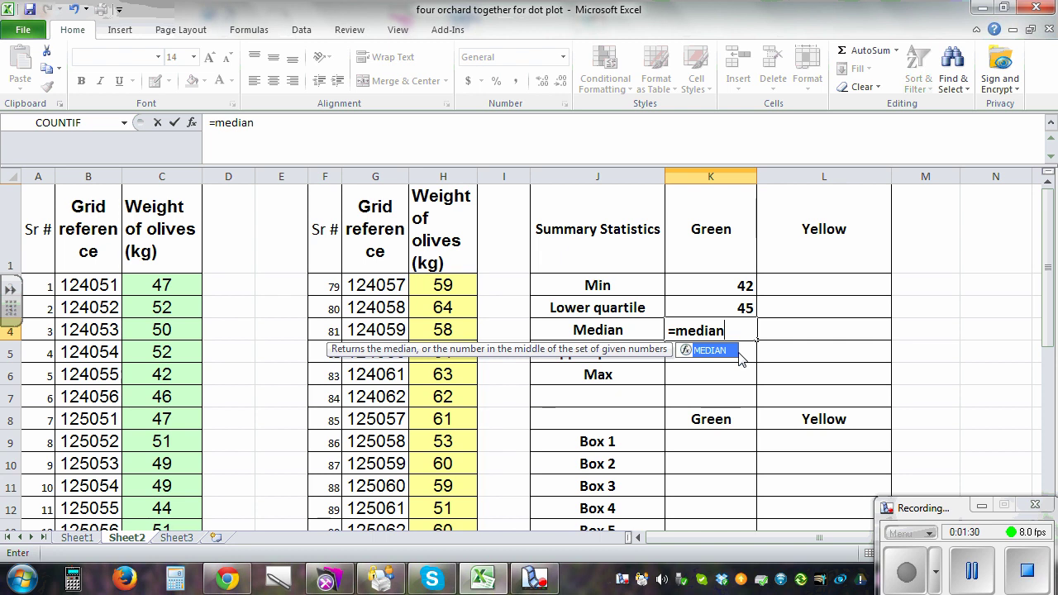
{"action": "type", "text": "("}
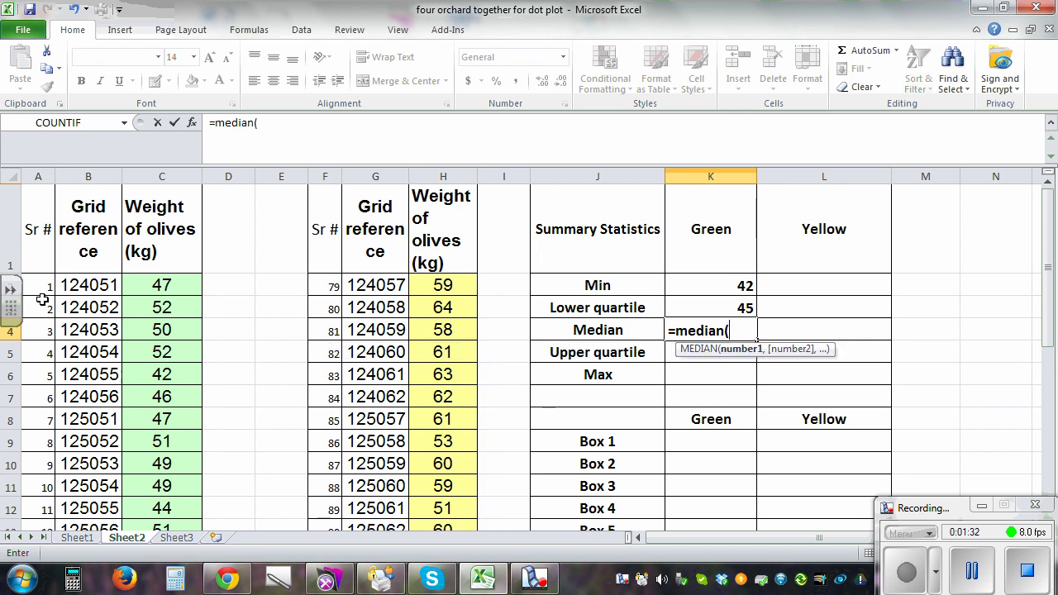
{"action": "left_click", "coordinate": [171, 285]}
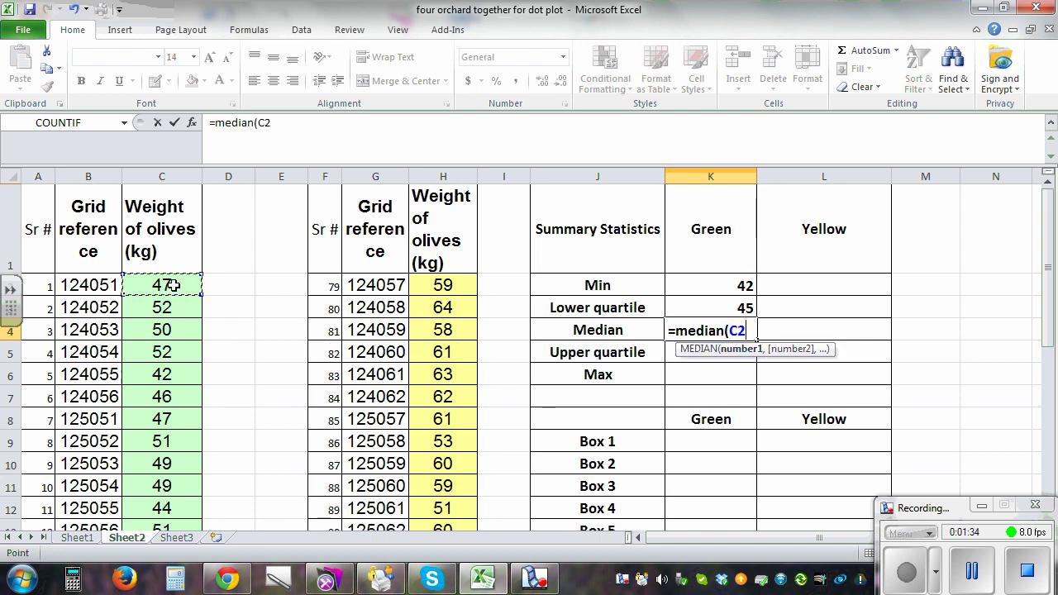
{"action": "key", "text": "ctrl+shift+Down"}
{"action": "key", "text": "Return"}
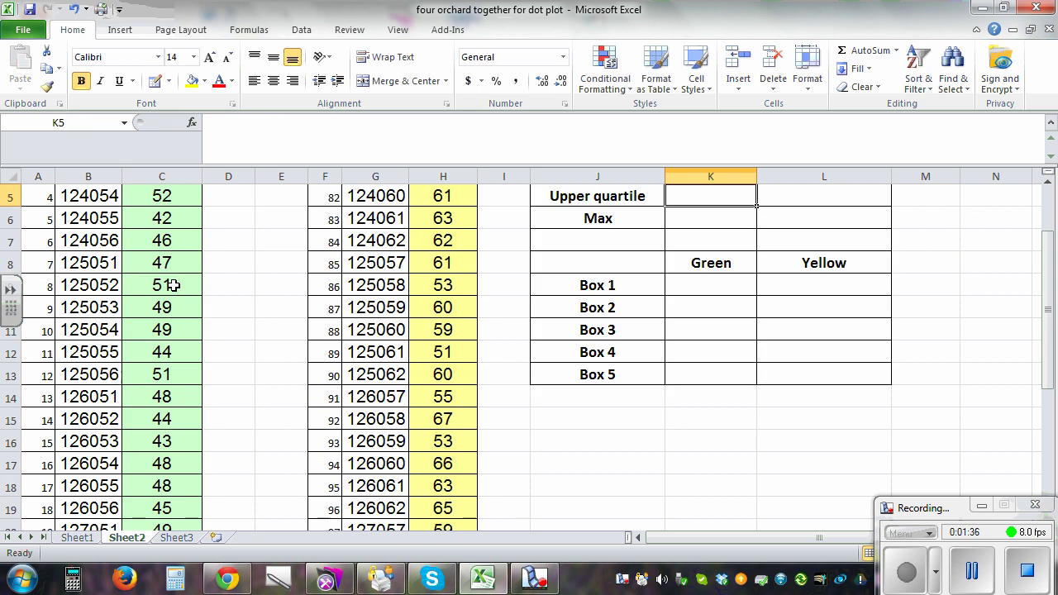
{"action": "scroll", "coordinate": [605, 322], "scroll_direction": "up", "scroll_amount": 2}
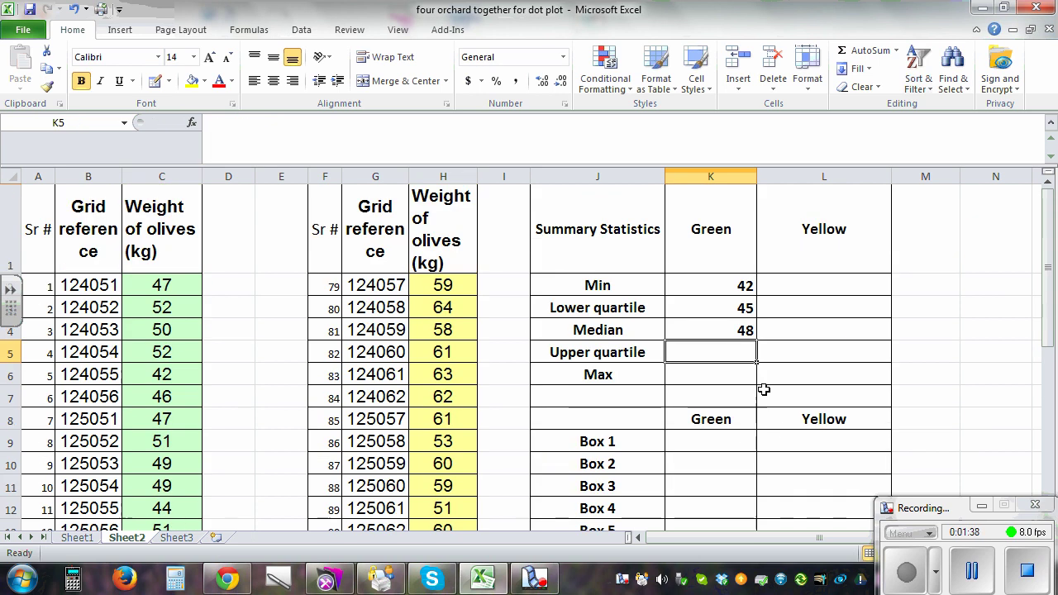
Calculate the green upper quartile in K5 with the QUARTILE function over C2:C31 and quart value 3
{"action": "type", "text": "=qua"}
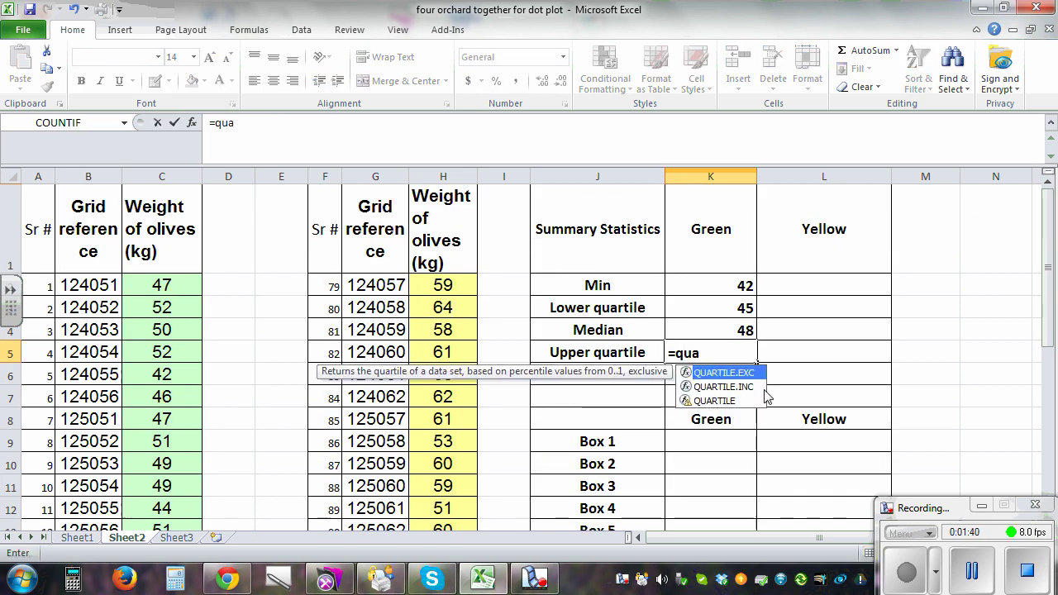
{"action": "type", "text": "rtile"}
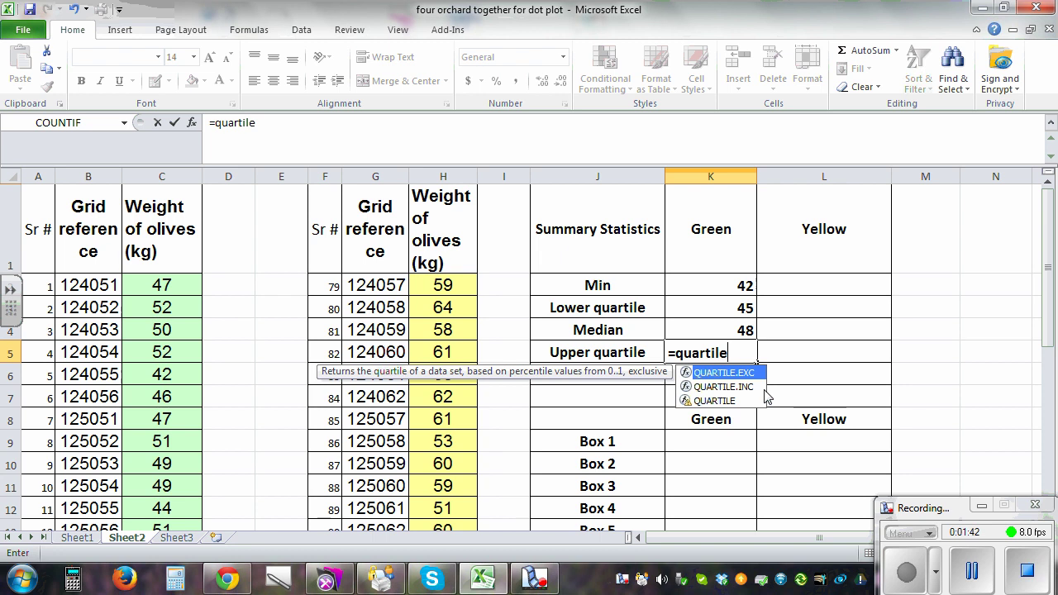
{"action": "type", "text": "("}
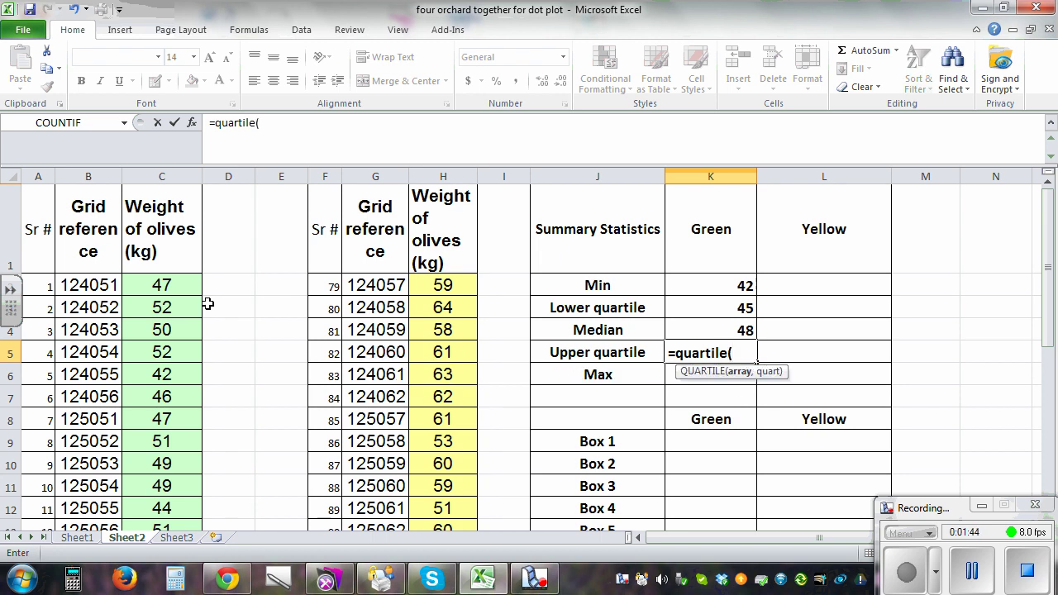
{"action": "left_click", "coordinate": [185, 286]}
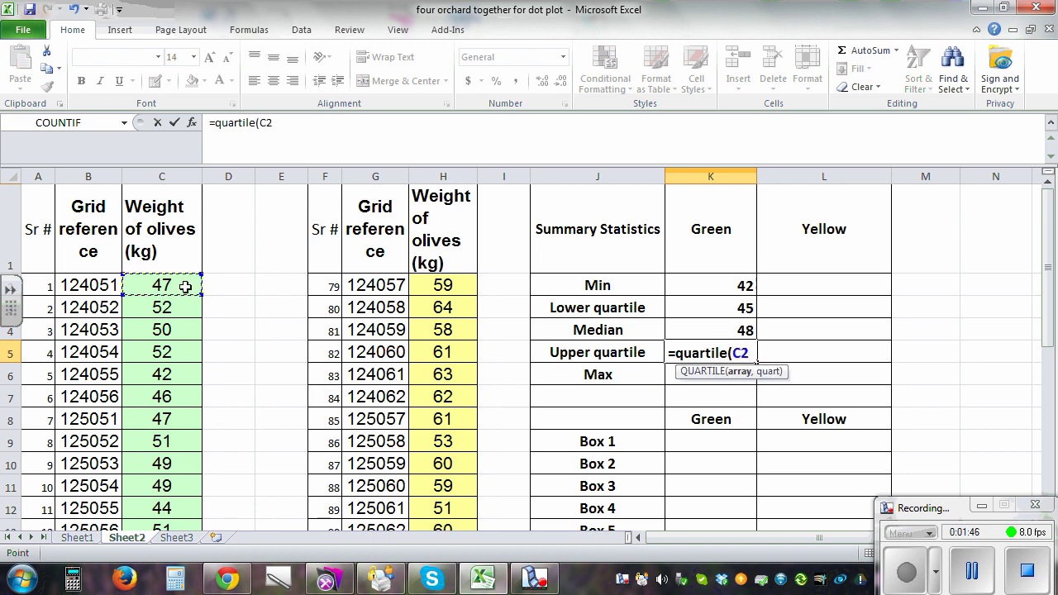
{"action": "key", "text": "ctrl+shift+Down"}
{"action": "type", "text": ",3"}
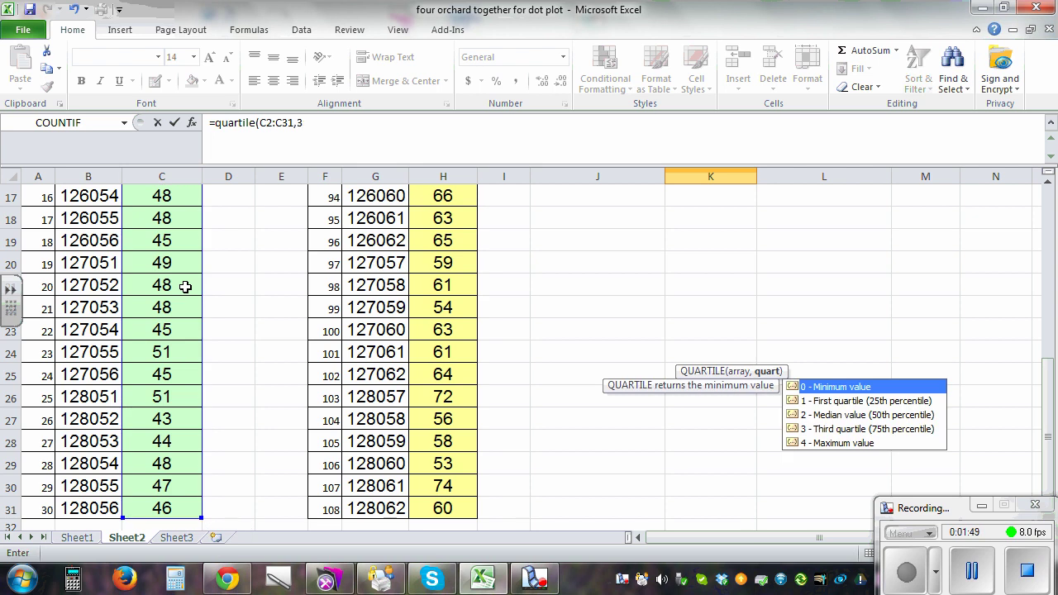
{"action": "key", "text": "Return"}
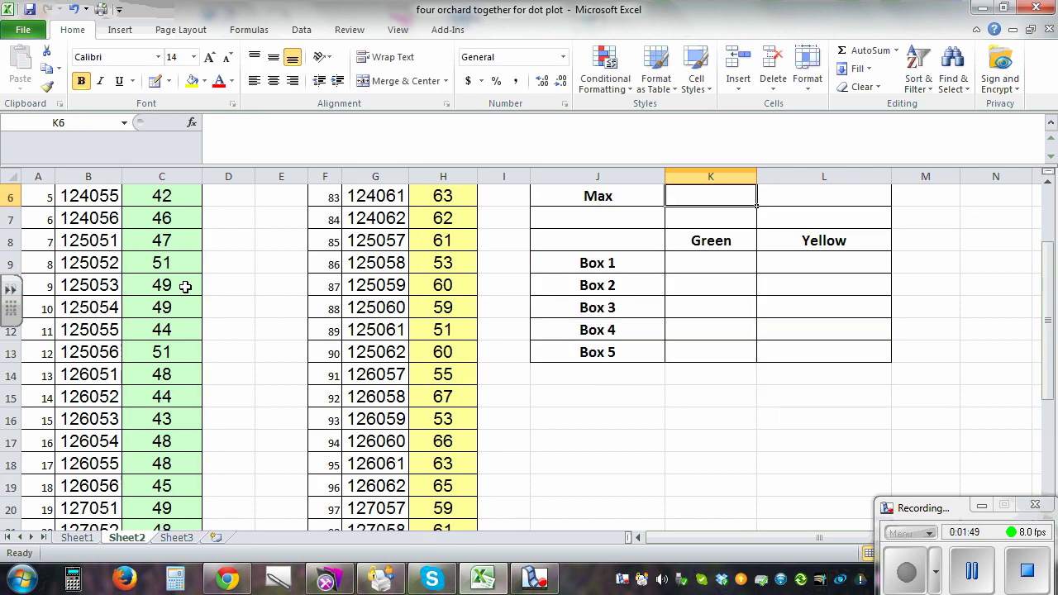
{"action": "scroll", "coordinate": [546, 372], "scroll_direction": "up", "scroll_amount": 2}
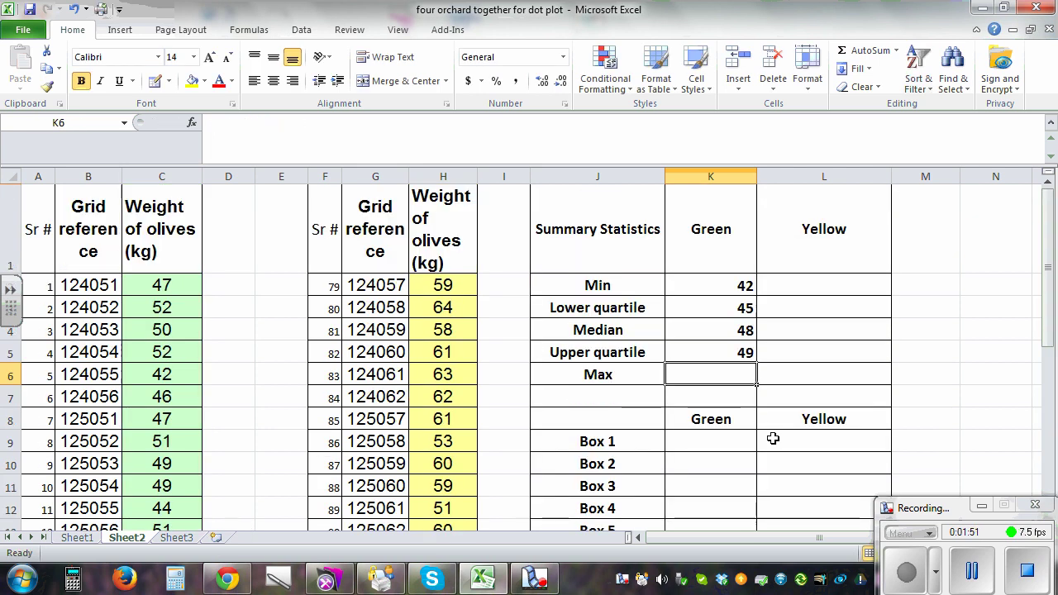
Calculate the green orchard's maximum in K6 with a MAX formula over the weights in C2:C31
{"action": "type", "text": "=max"}
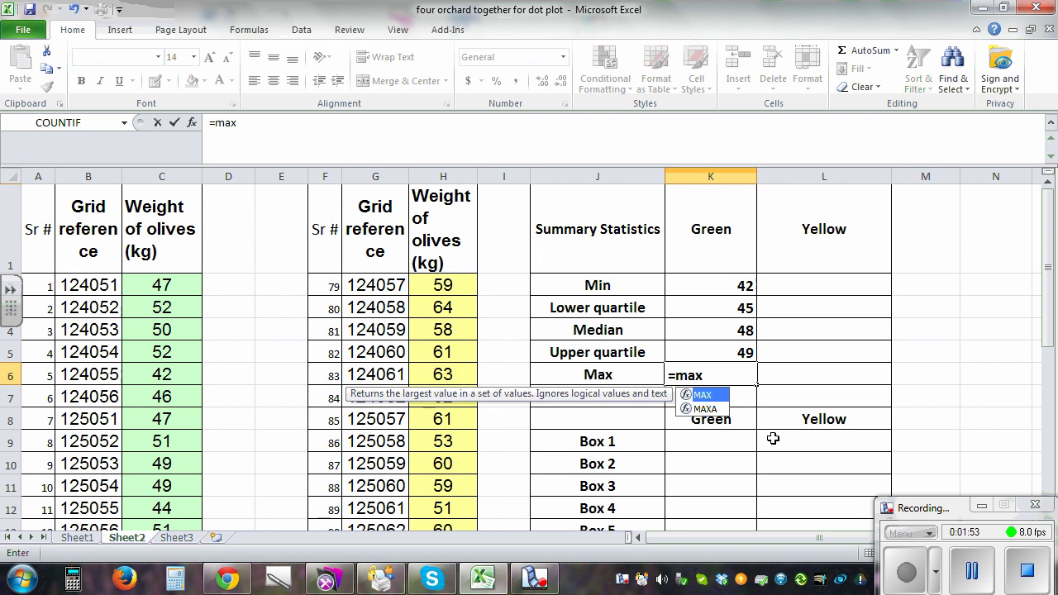
{"action": "type", "text": "("}
{"action": "left_click", "coordinate": [173, 285]}
{"action": "key", "text": "ctrl+shift+Down"}
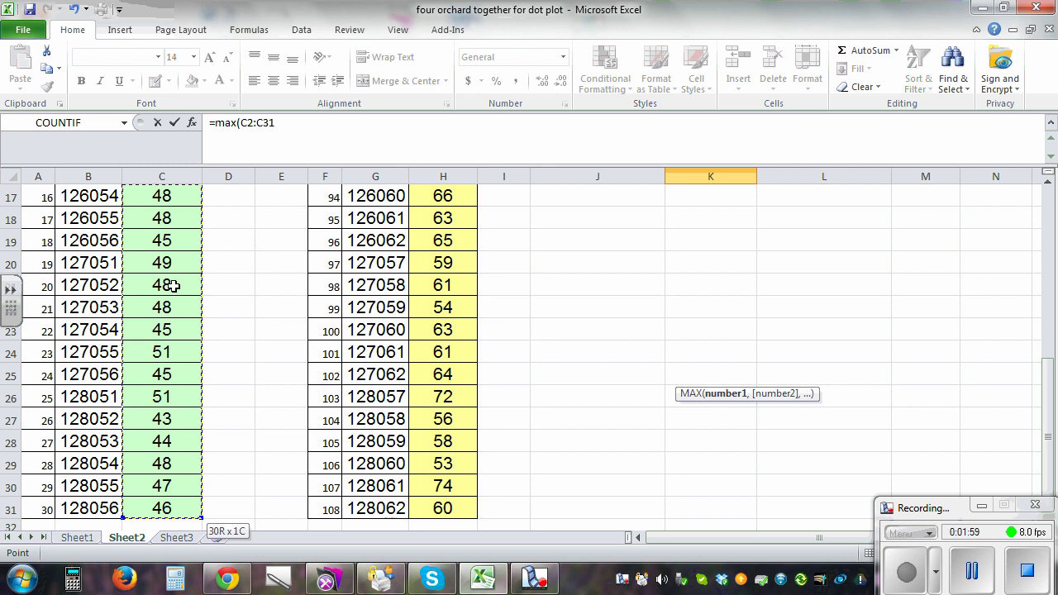
{"action": "key", "text": "Return"}
{"action": "scroll", "coordinate": [330, 330], "scroll_direction": "up", "scroll_amount": 2}
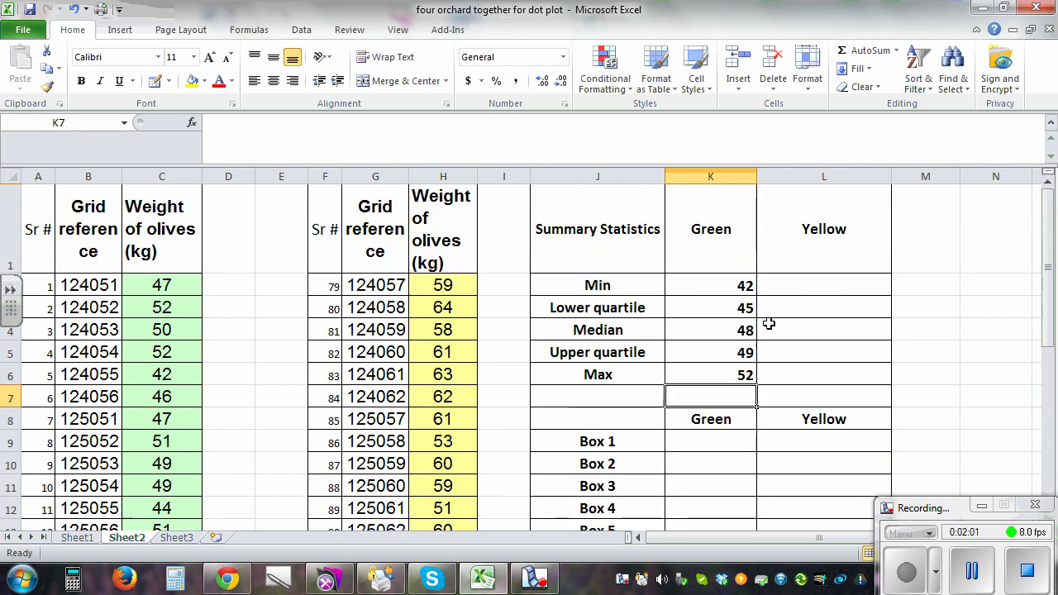
Calculate the yellow orchard's minimum in L2 with a MIN formula over the weights in H2:H31
{"action": "scroll", "coordinate": [209, 324], "scroll_direction": "down", "scroll_amount": 2}
{"action": "scroll", "coordinate": [209, 324], "scroll_direction": "up", "scroll_amount": 2}
{"action": "left_click", "coordinate": [825, 287]}
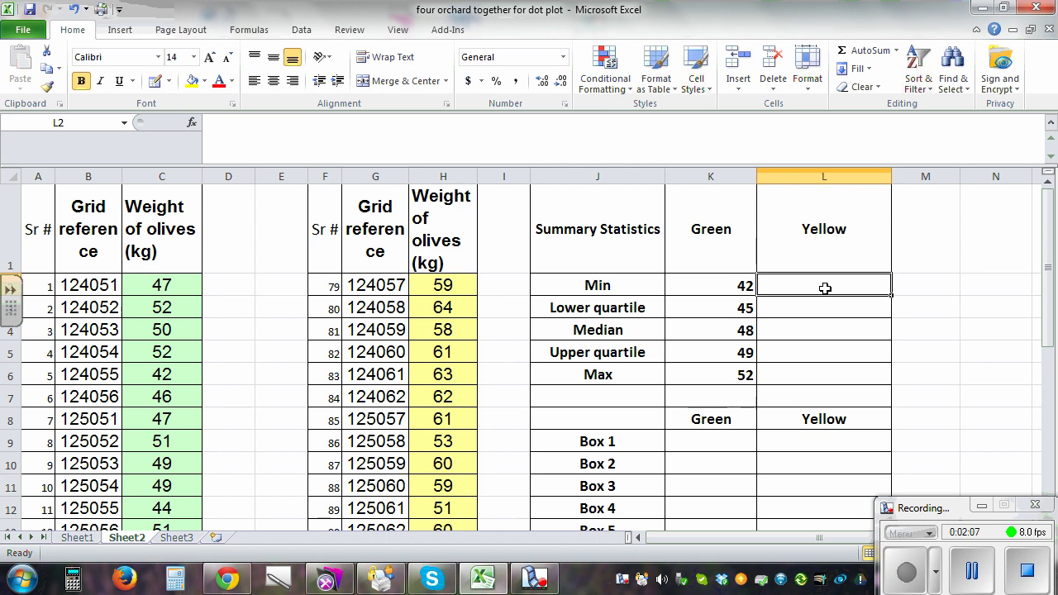
{"action": "type", "text": "=min"}
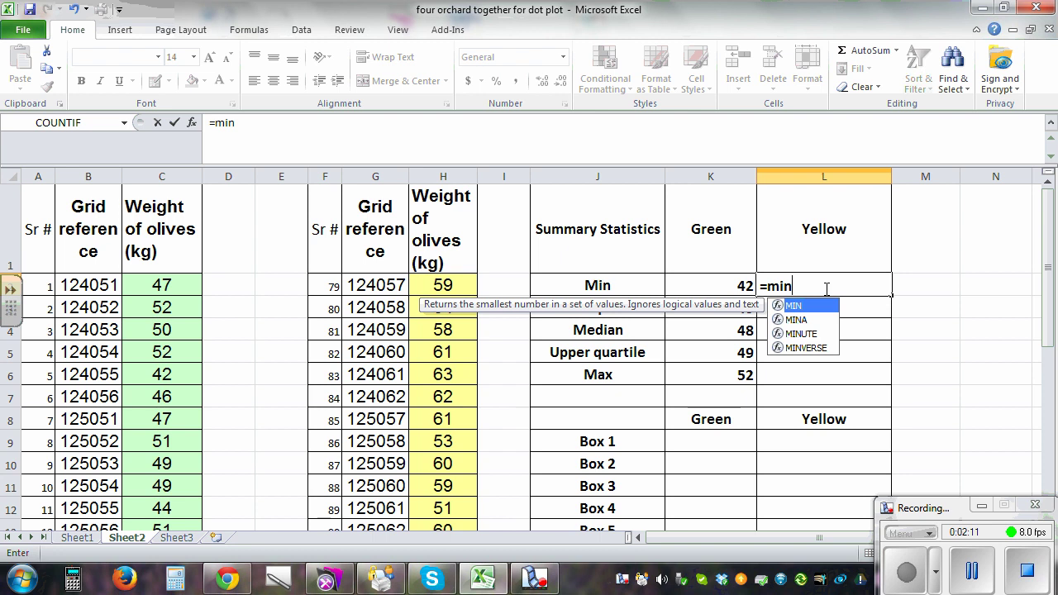
{"action": "type", "text": "("}
{"action": "left_click", "coordinate": [452, 284]}
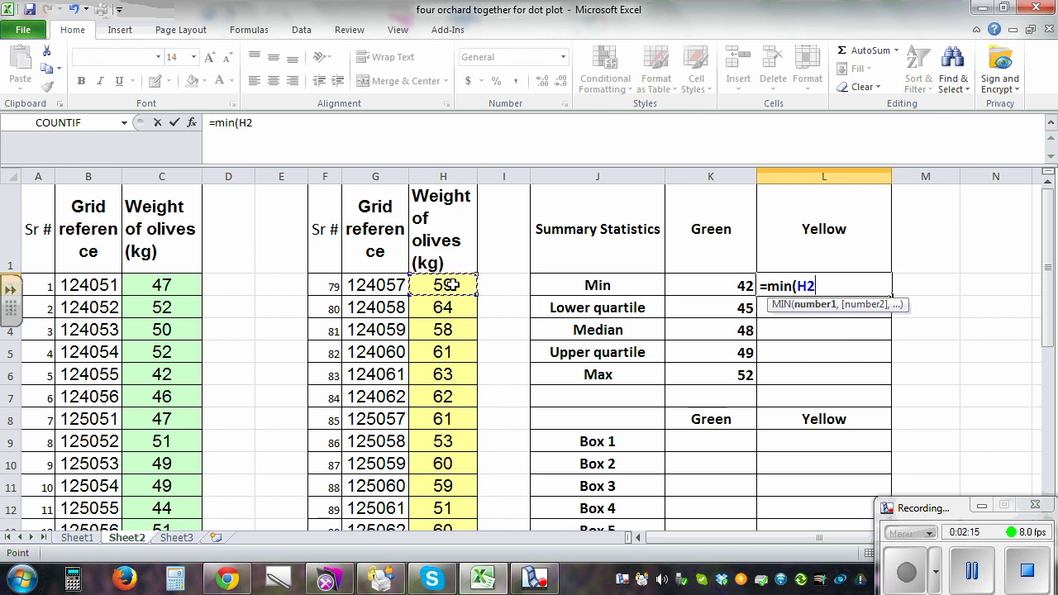
{"action": "key", "text": "ctrl+shift+Down"}
{"action": "key", "text": "Return"}
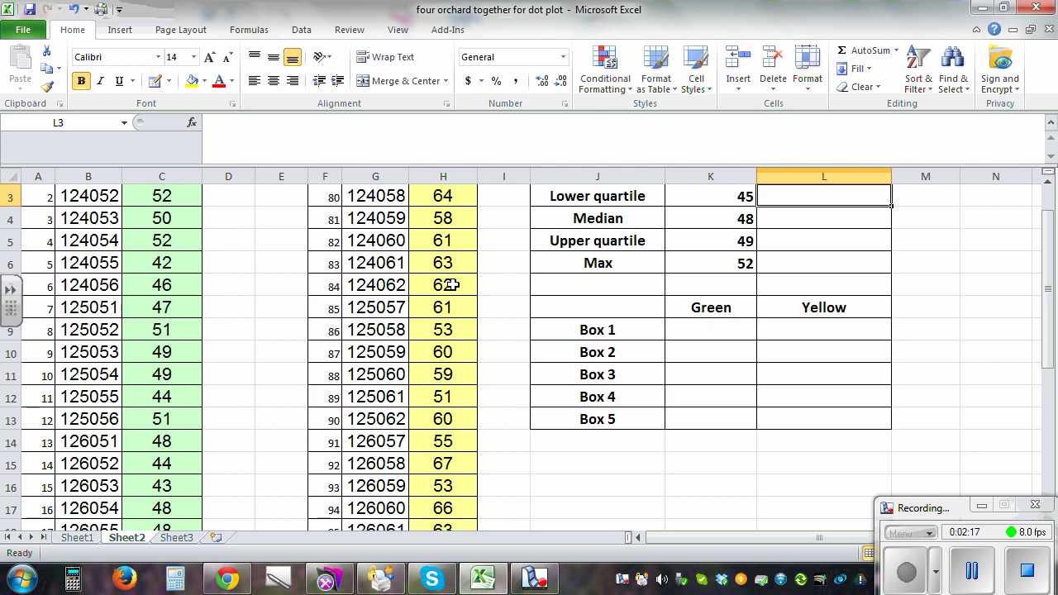
{"action": "scroll", "coordinate": [452, 284], "scroll_direction": "up", "scroll_amount": 1}
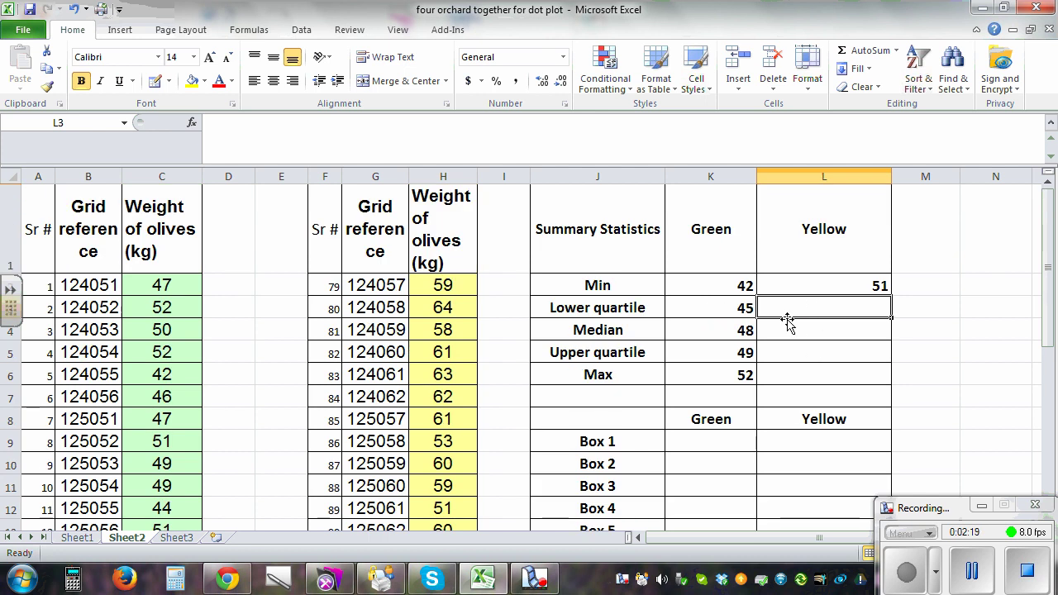
Calculate the yellow lower quartile in L3 with the QUARTILE function over H2:H31 and quart value 1
{"action": "type", "text": "="}
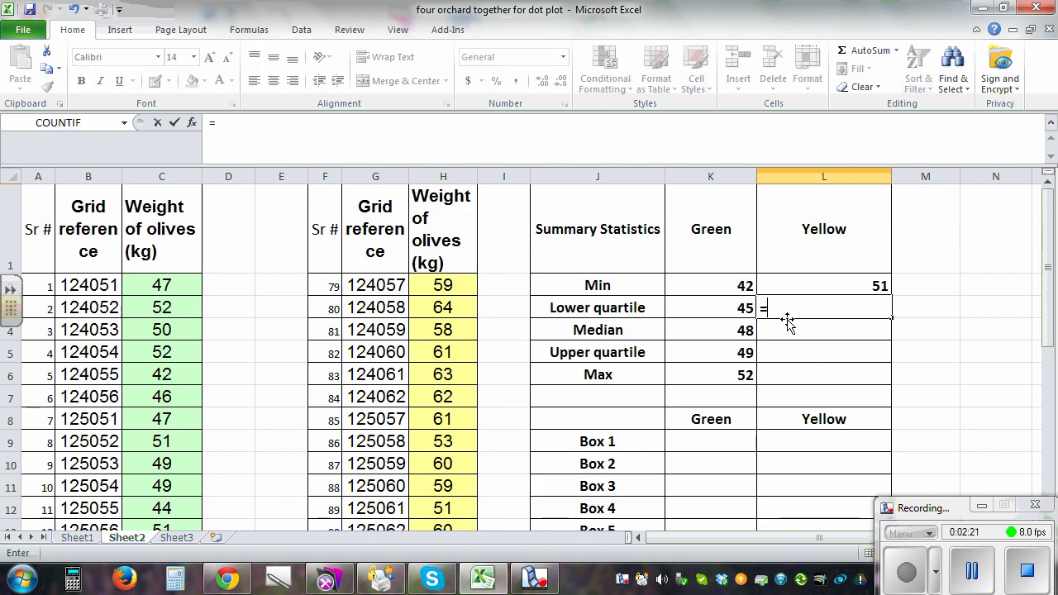
{"action": "type", "text": "quarti"}
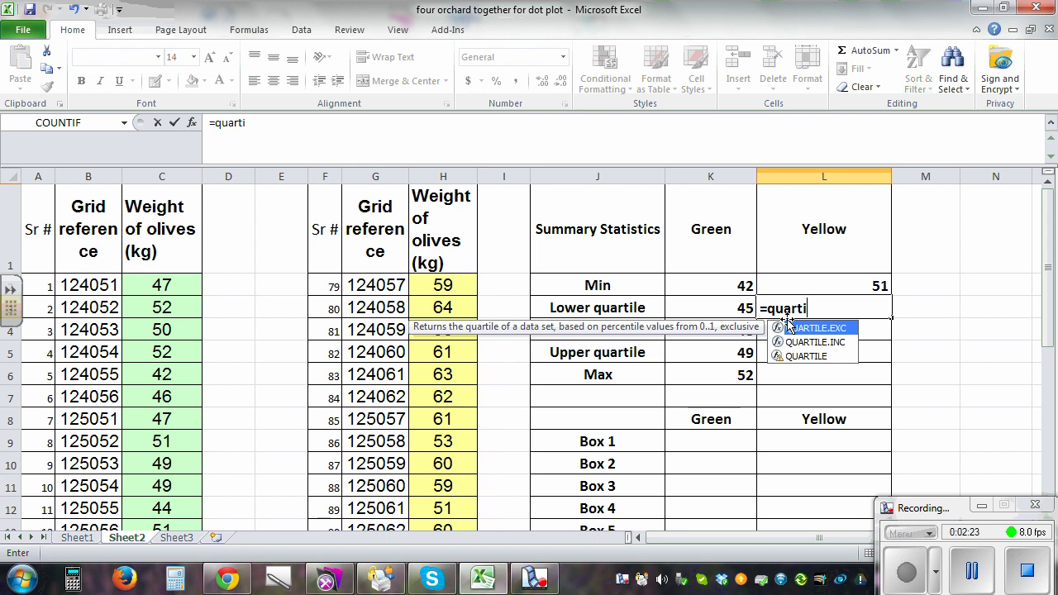
{"action": "type", "text": "le("}
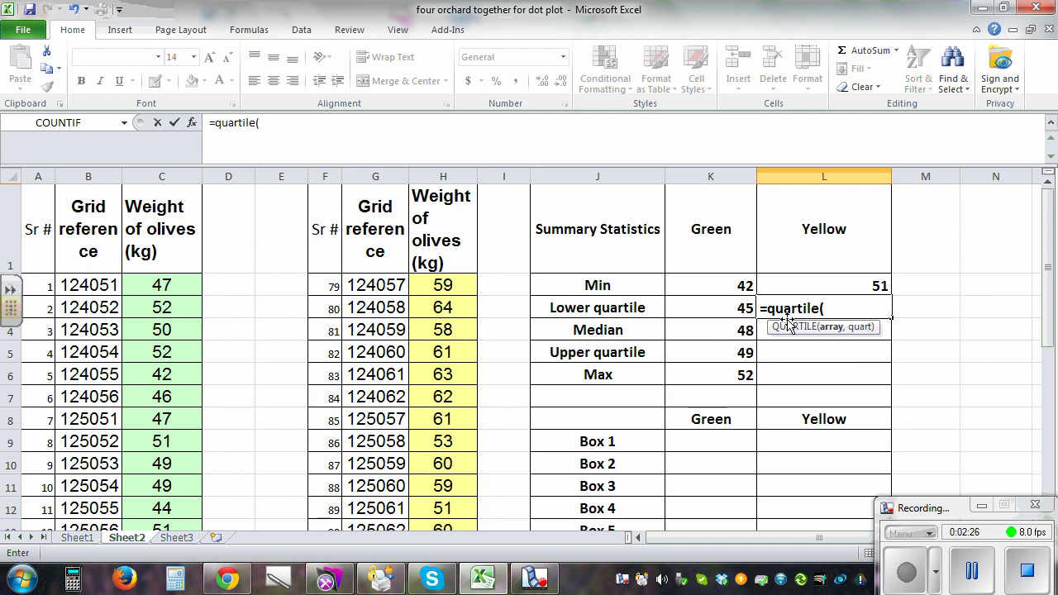
{"action": "left_click", "coordinate": [436, 284]}
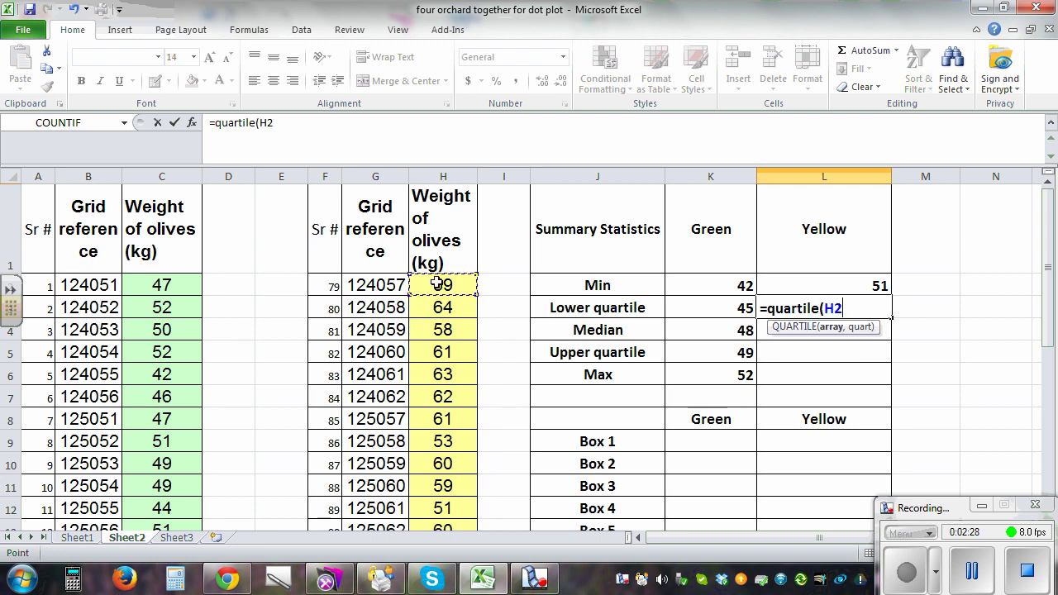
{"action": "key", "text": "ctrl+shift+Down"}
{"action": "scroll", "coordinate": [437, 283], "scroll_direction": "up", "scroll_amount": 5}
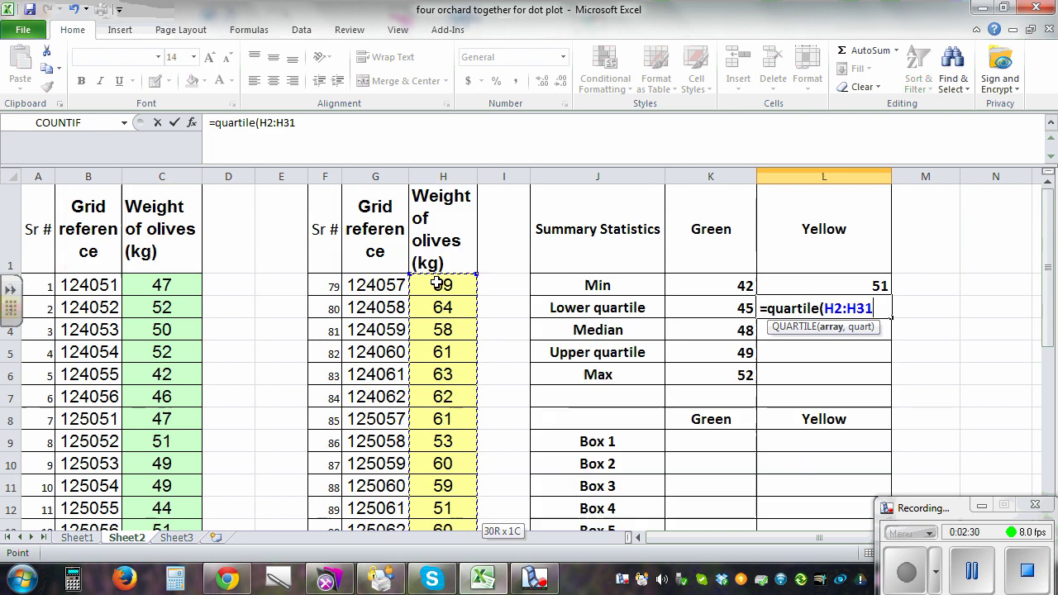
{"action": "type", "text": ",1"}
{"action": "key", "text": "Return"}
Calculate the yellow median in L4 with a MEDIAN formula over the weights in H2:H31
{"action": "type", "text": "=meid"}
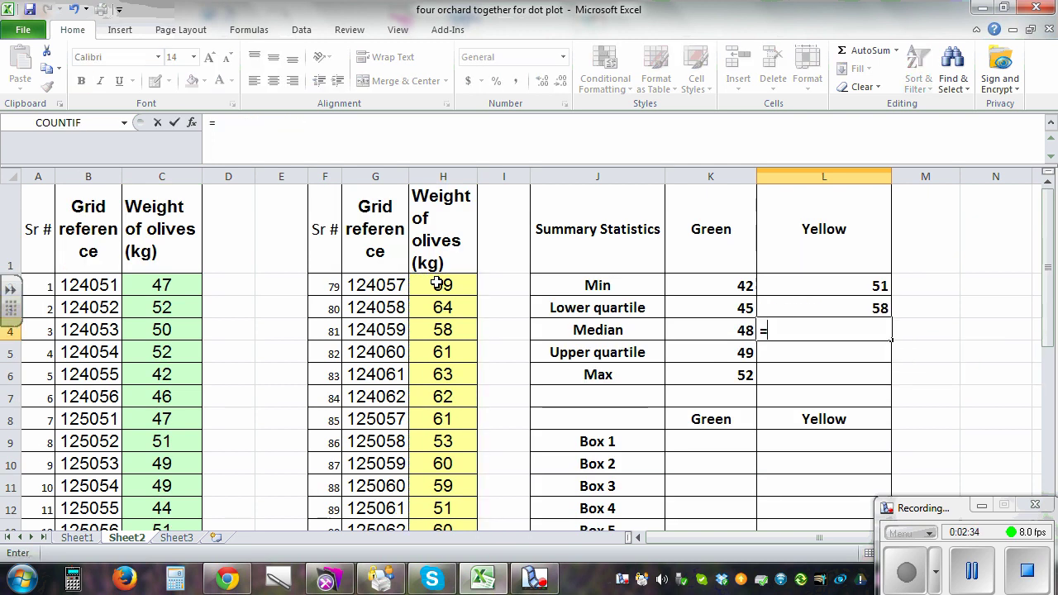
{"action": "key", "text": "BackSpace"}
{"action": "key", "text": "BackSpace"}
{"action": "type", "text": "dian"}
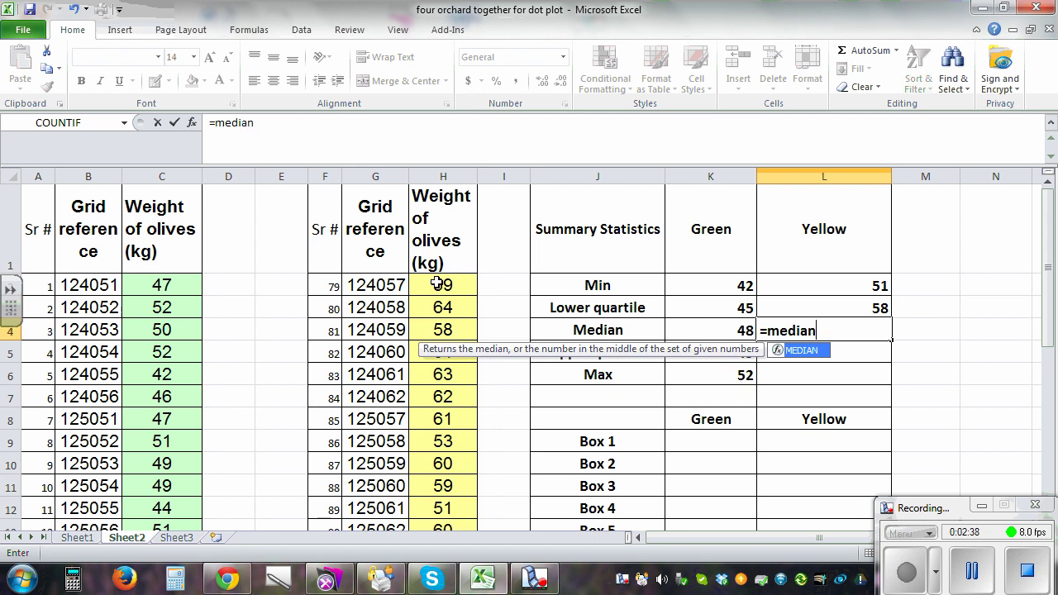
{"action": "type", "text": "("}
{"action": "left_click", "coordinate": [436, 284]}
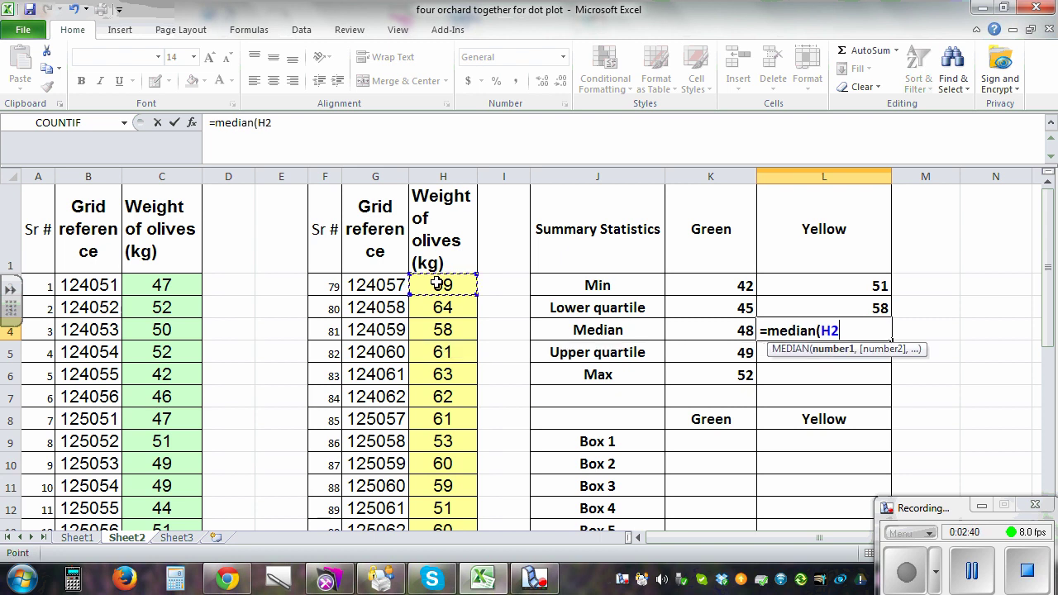
{"action": "left_click_drag", "start_coordinate": [436, 284], "coordinate": [437, 279]}
{"action": "key", "text": "Return"}
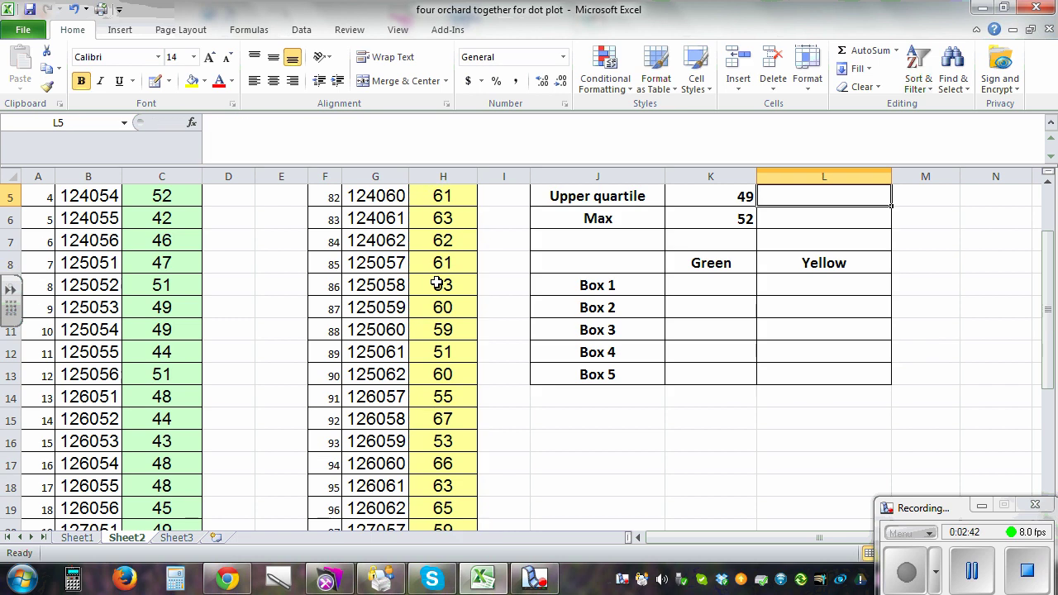
{"action": "scroll", "coordinate": [685, 343], "scroll_direction": "up", "scroll_amount": 2}
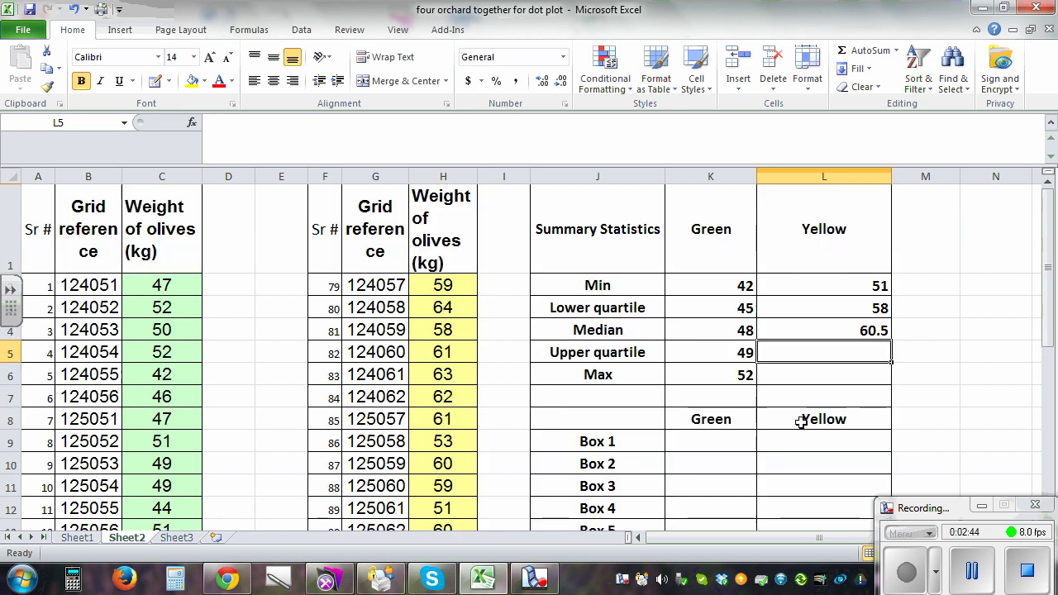
Calculate the yellow upper quartile in L5 with the QUARTILE function over H2:H31 and quart value 3
{"action": "type", "text": "="}
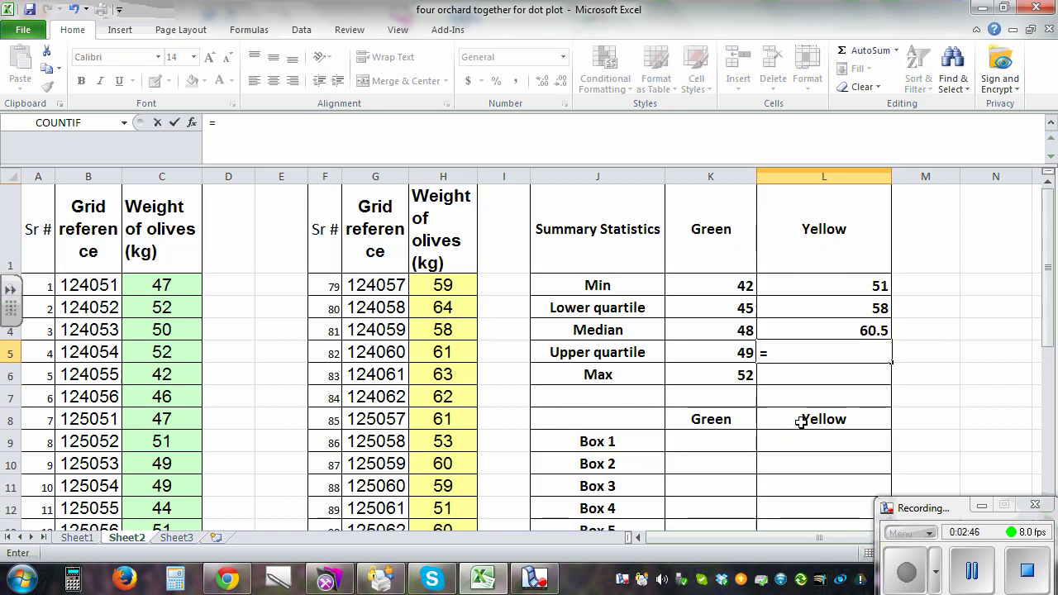
{"action": "type", "text": "quartile"}
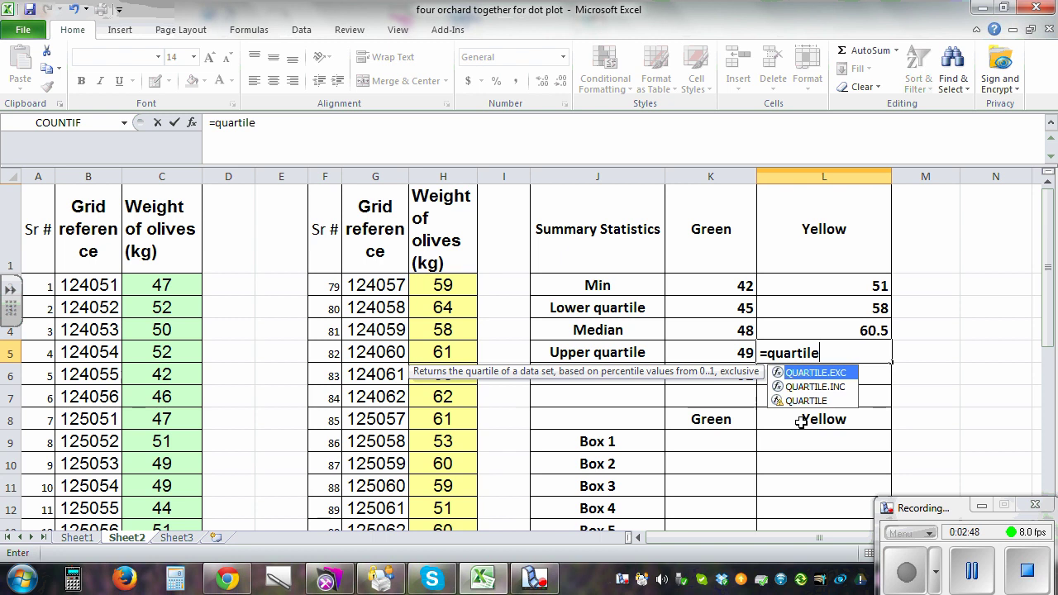
{"action": "type", "text": "("}
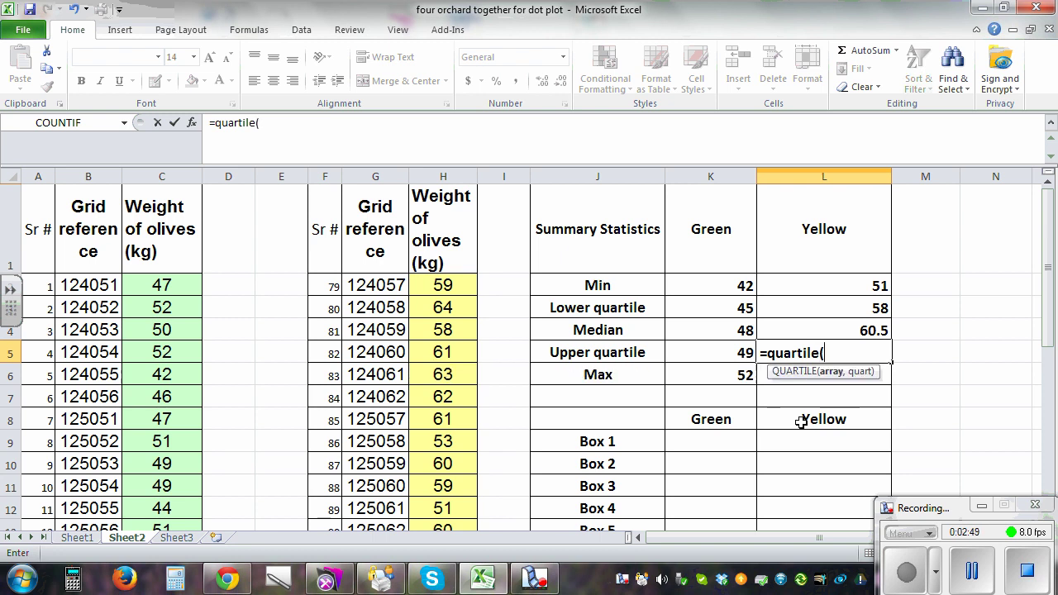
{"action": "left_click", "coordinate": [439, 282]}
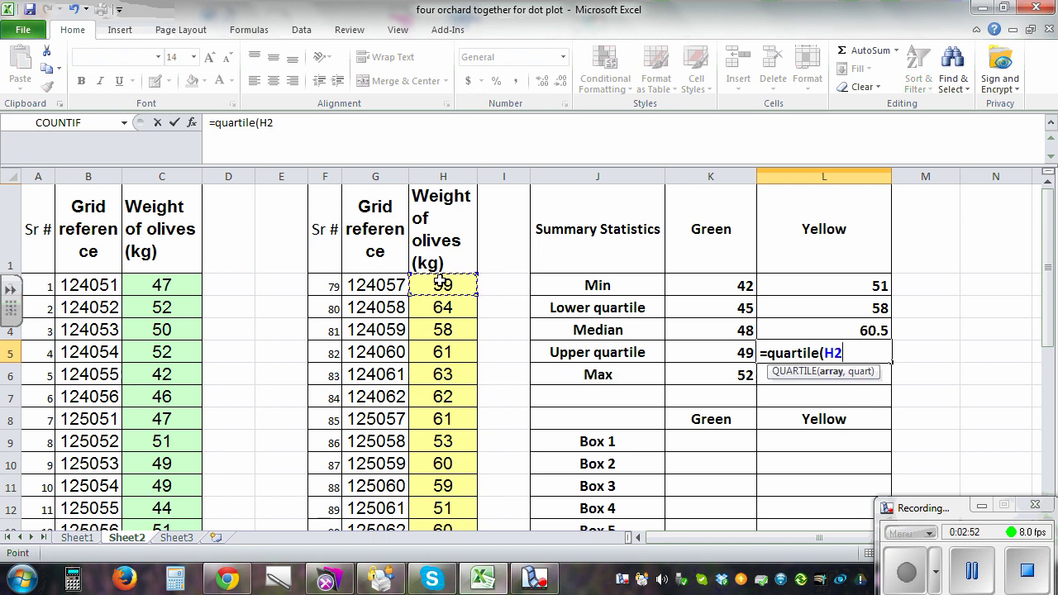
{"action": "key", "text": "ctrl+shift+Down"}
{"action": "type", "text": ",3"}
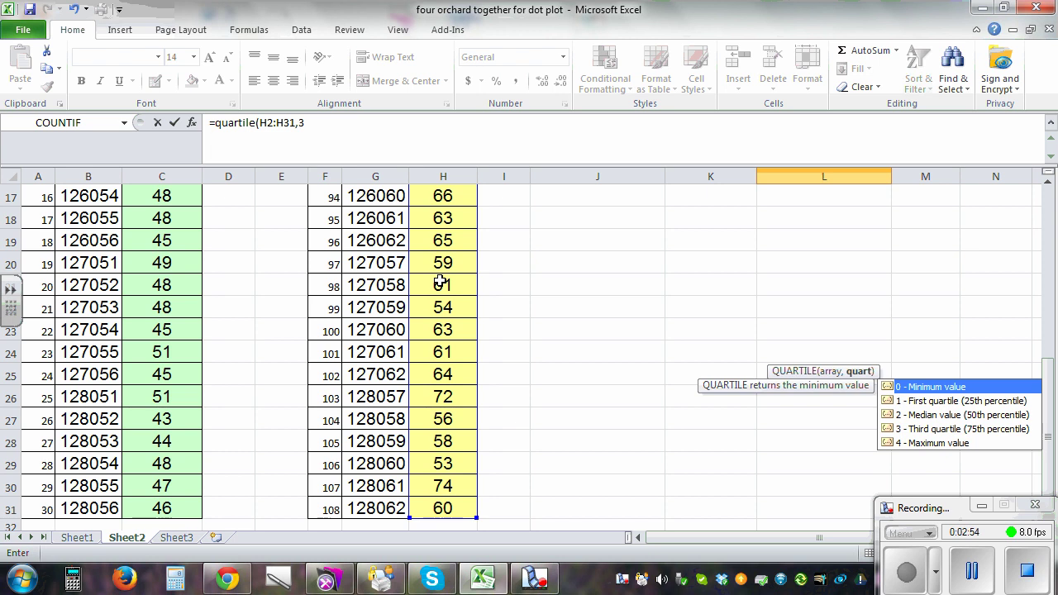
{"action": "key", "text": "Return"}
{"action": "scroll", "coordinate": [440, 282], "scroll_direction": "up", "scroll_amount": 2}
Calculate the yellow orchard's maximum in L6 with a MAX formula over the weights in H2:H31
{"action": "type", "text": "="}
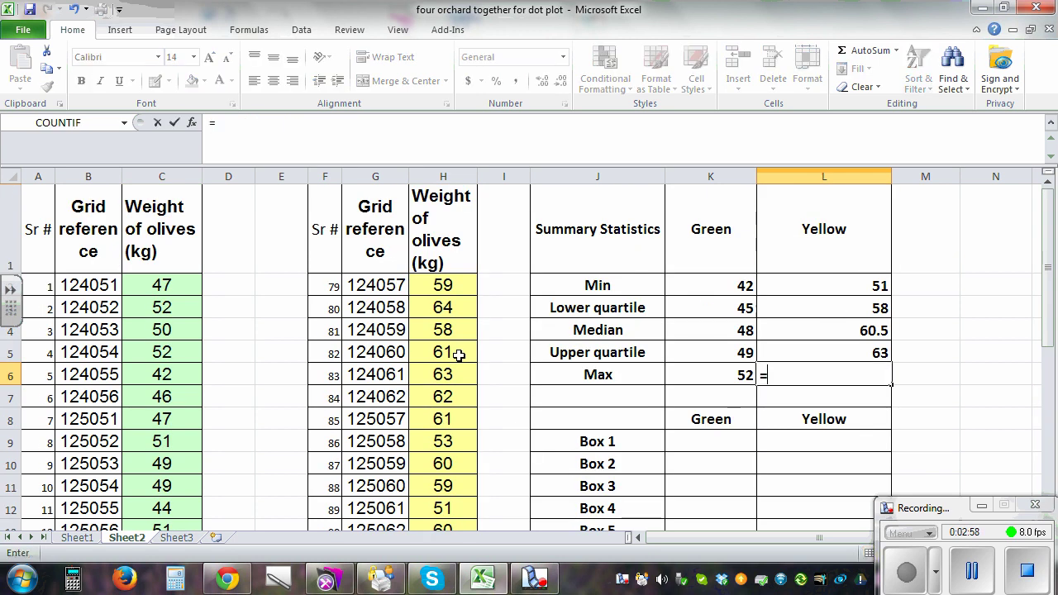
{"action": "type", "text": "max("}
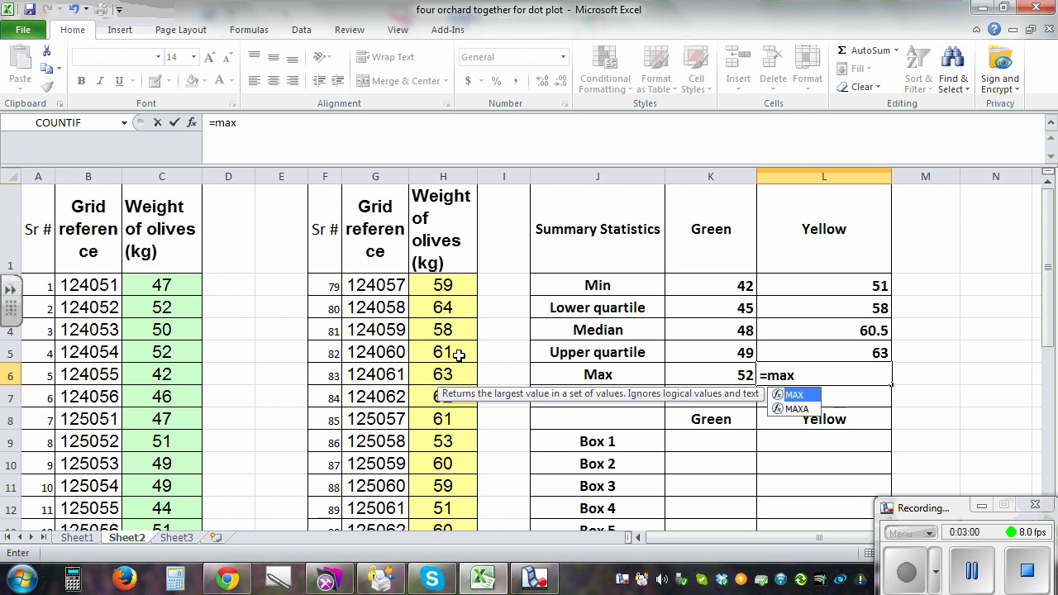
{"action": "left_click", "coordinate": [470, 283]}
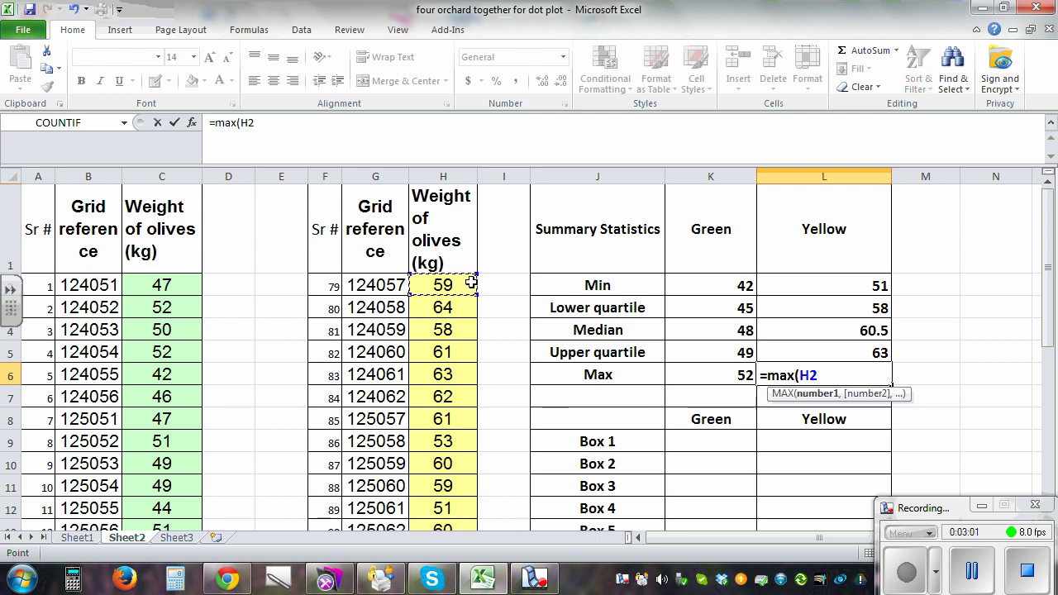
{"action": "key", "text": "ctrl+shift+Down"}
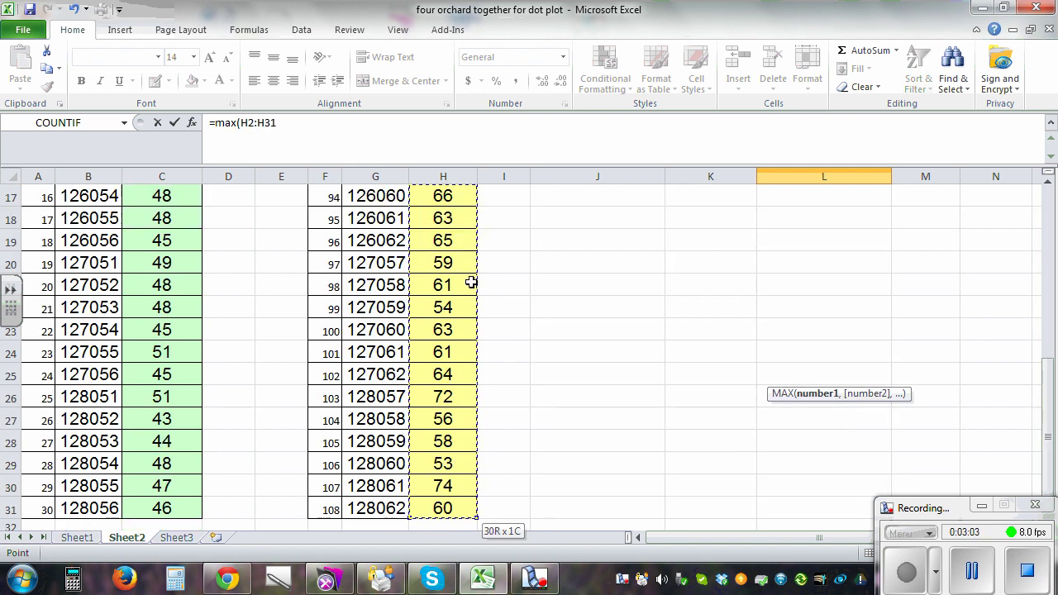
{"action": "key", "text": "Return"}
{"action": "scroll", "coordinate": [471, 283], "scroll_direction": "up", "scroll_amount": 2}
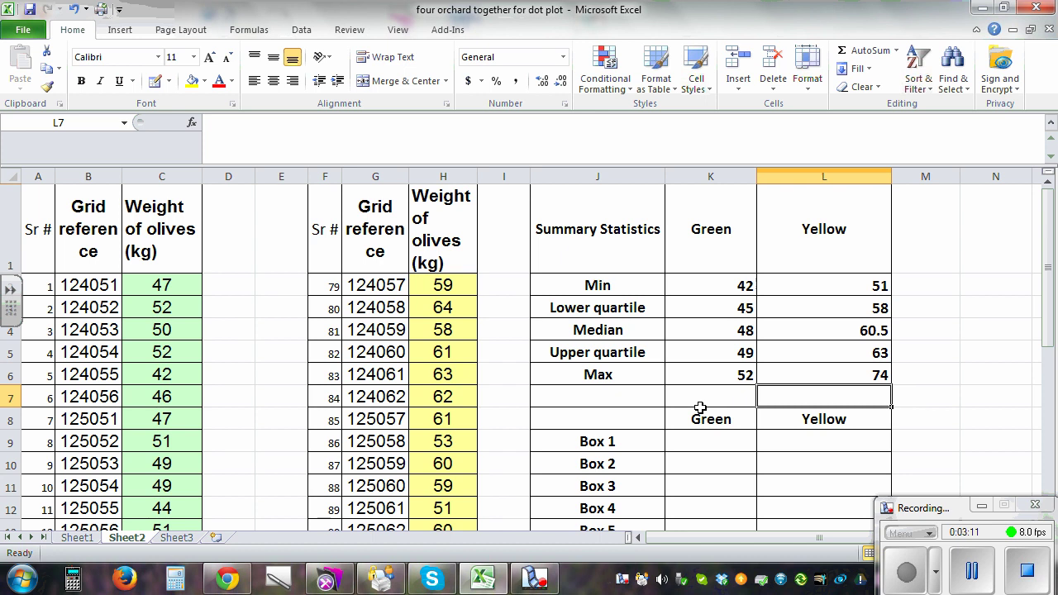
{"action": "left_click", "coordinate": [980, 394]}
{"action": "scroll", "coordinate": [979, 391], "scroll_direction": "down", "scroll_amount": 1}
{"action": "scroll", "coordinate": [979, 392], "scroll_direction": "up", "scroll_amount": 1}
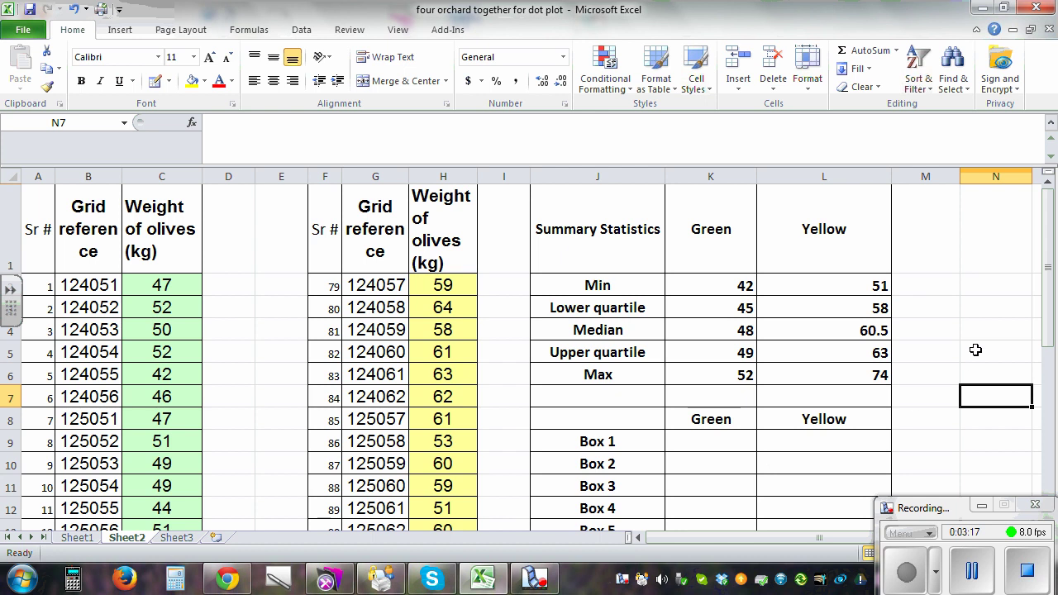
Fill the green Box 1 value in K9 with a formula that references the green minimum in K2
{"action": "left_click", "coordinate": [701, 442]}
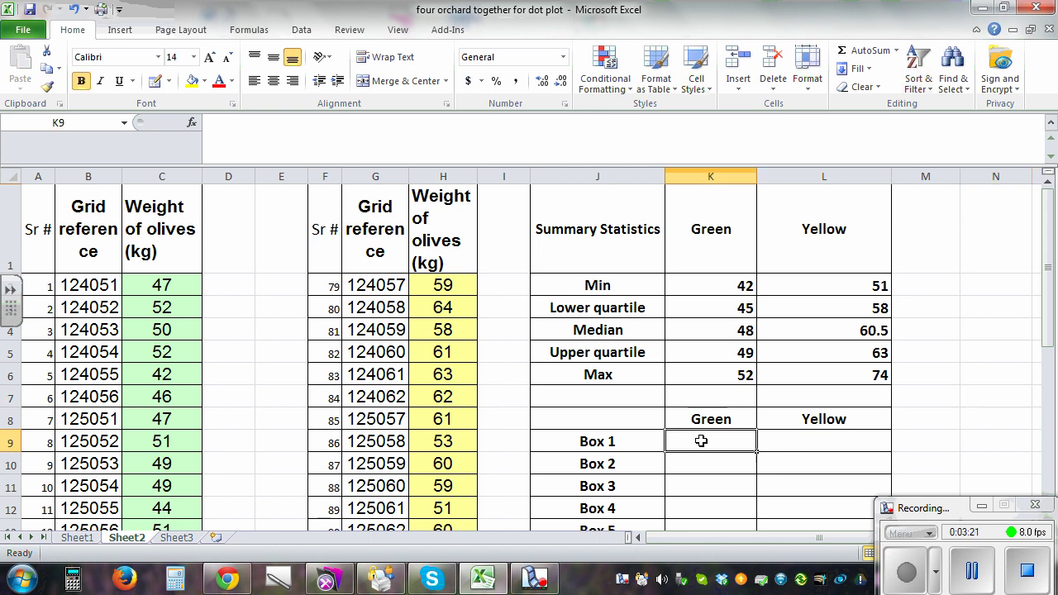
{"action": "type", "text": "="}
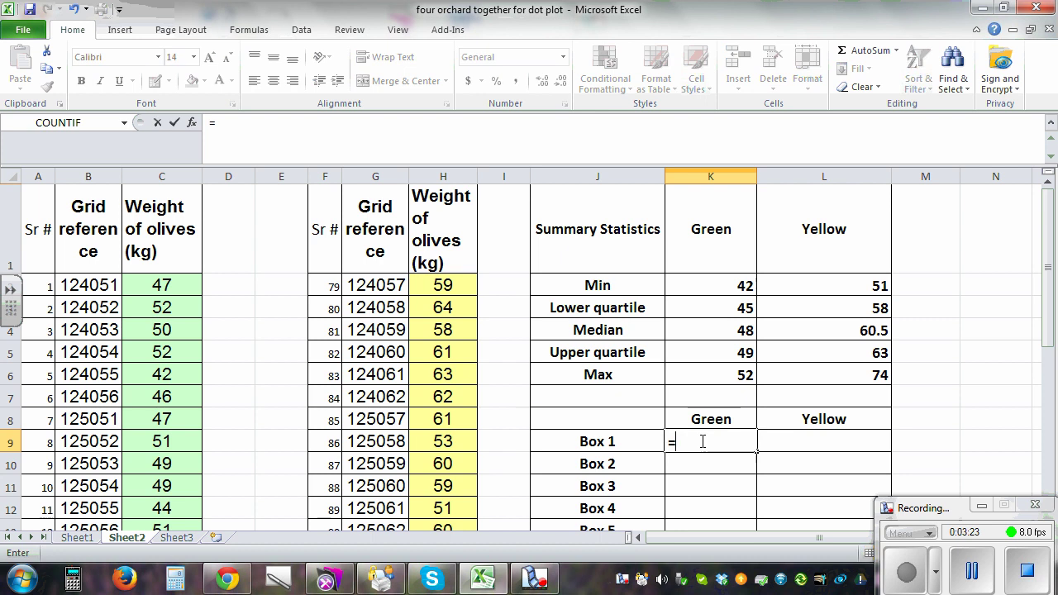
{"action": "left_click", "coordinate": [710, 283]}
{"action": "key", "text": "Return"}
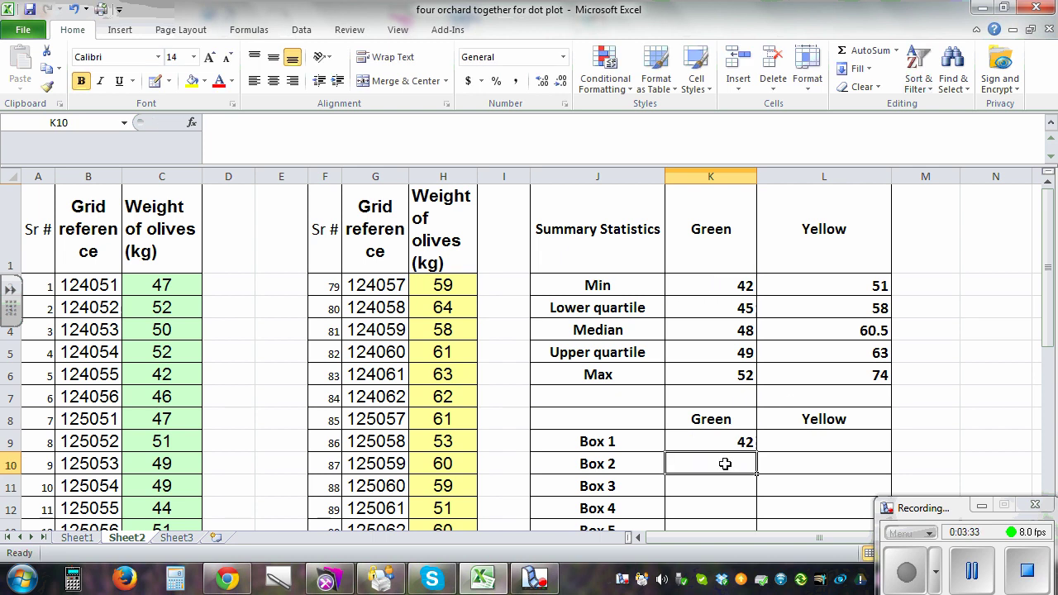
Calculate the green Box 2 value in K10 as the lower quartile minus the minimum, using =K3-K2
{"action": "type", "text": "="}
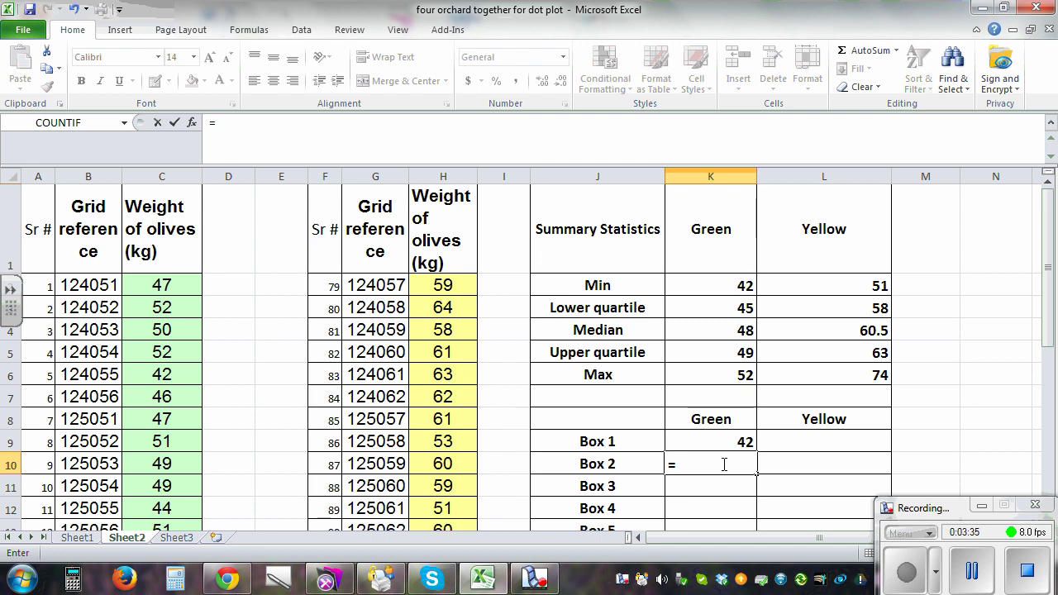
{"action": "left_click", "coordinate": [715, 308]}
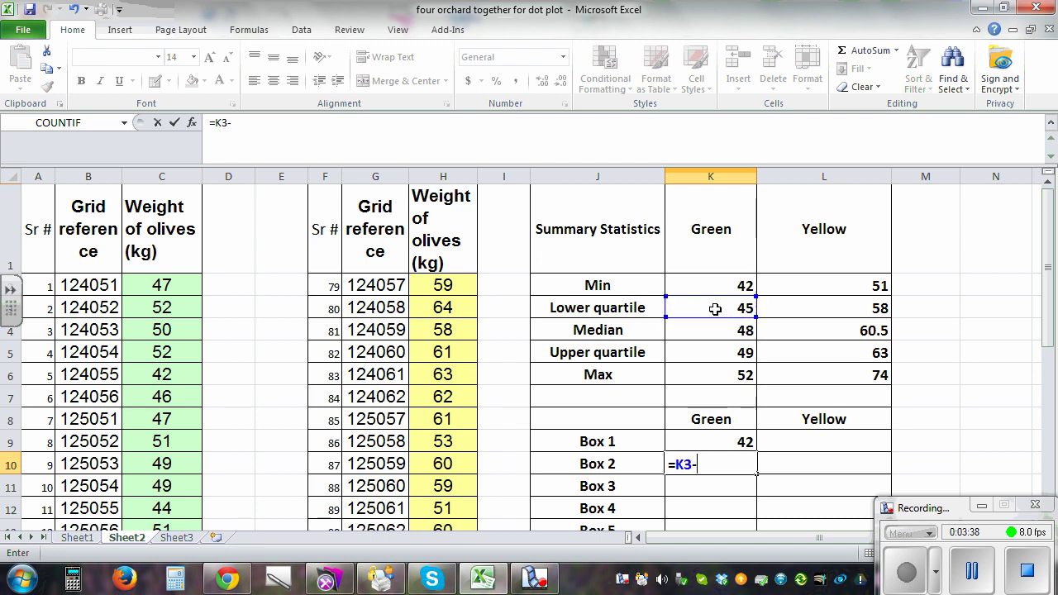
{"action": "type", "text": "-"}
{"action": "left_click", "coordinate": [709, 285]}
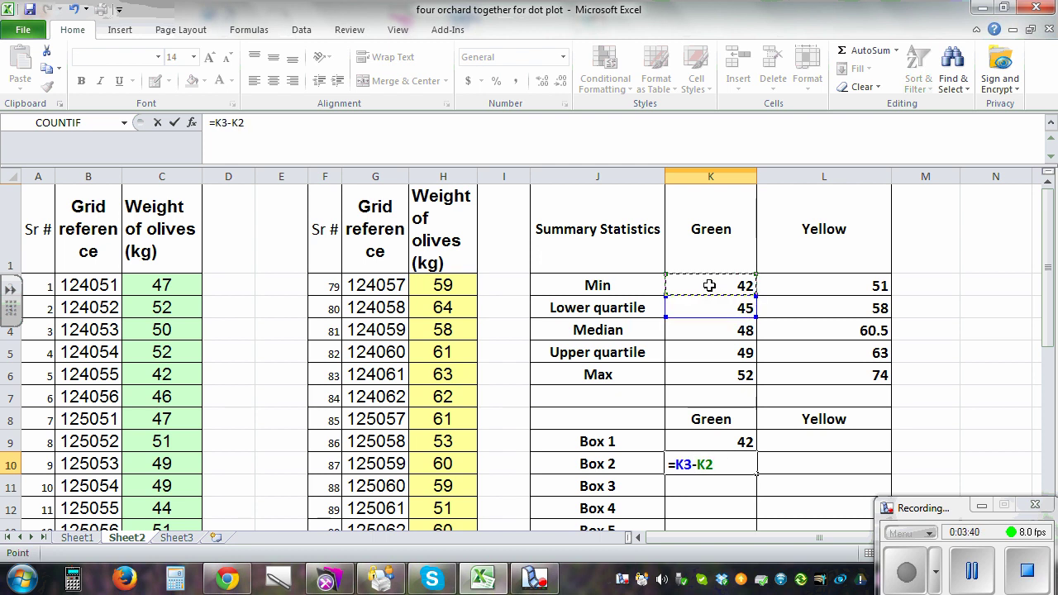
{"action": "key", "text": "Return"}
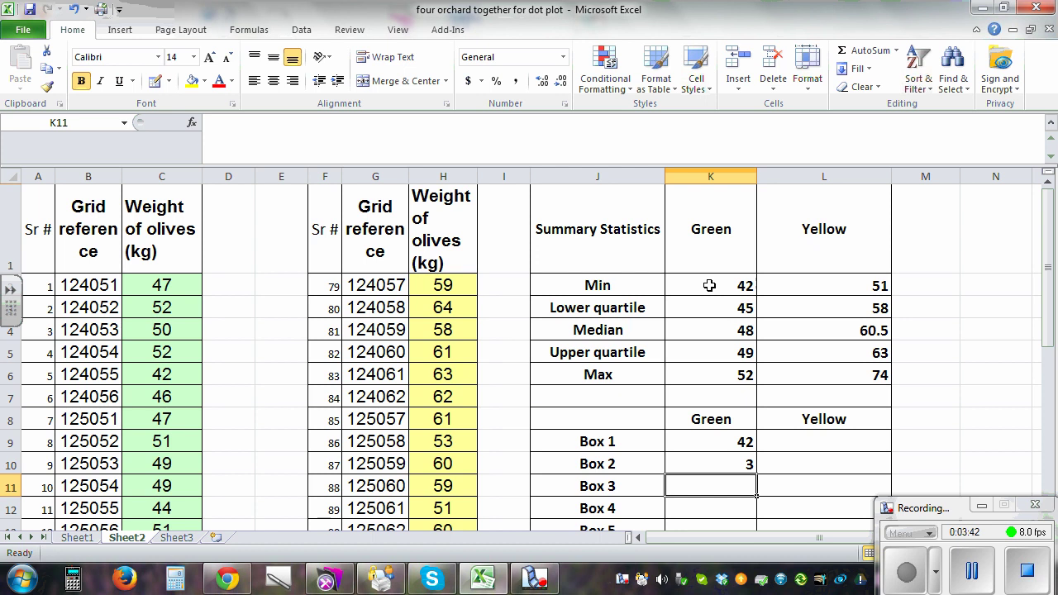
Calculate the green Box 3 value in K11 as the median minus the lower quartile, using =K4-K3
{"action": "type", "text": "="}
{"action": "left_click", "coordinate": [728, 334]}
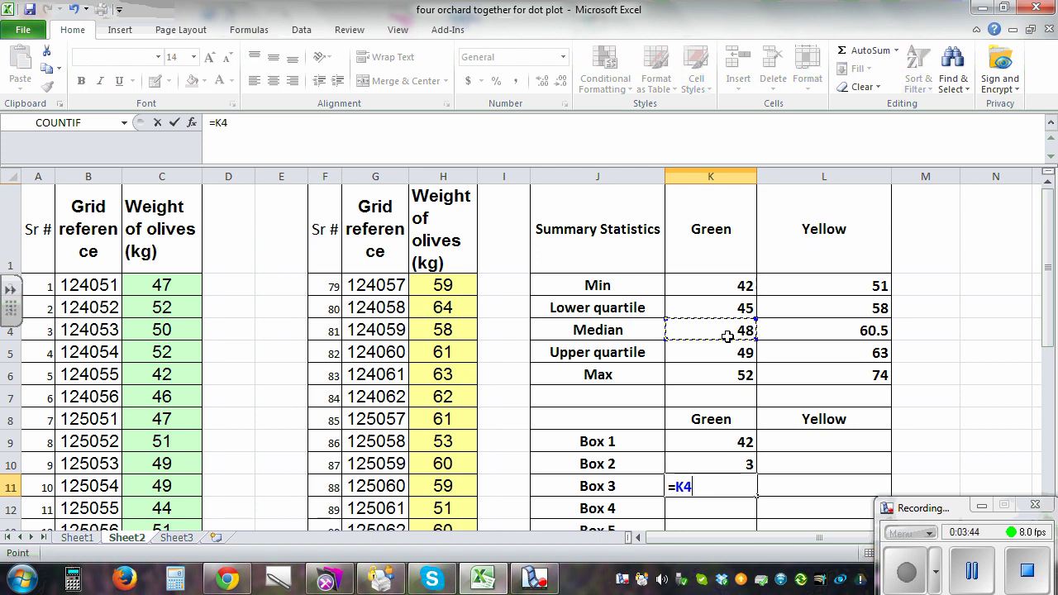
{"action": "type", "text": "-"}
{"action": "left_click", "coordinate": [725, 314]}
{"action": "key", "text": "Return"}
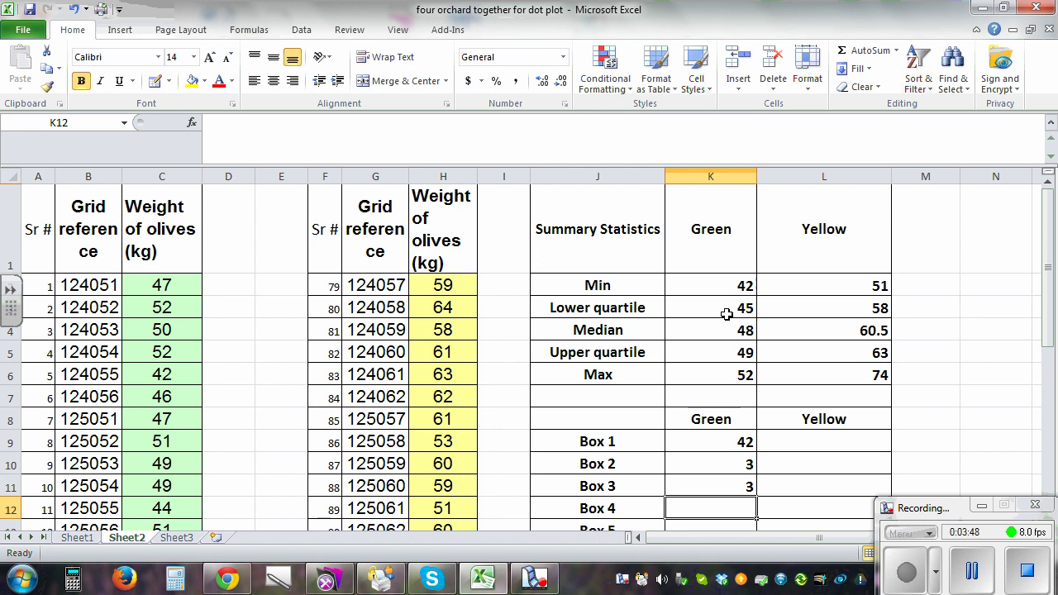
Calculate the green Box 4 value in K12 as the upper quartile minus the median, using =K5-K4
{"action": "type", "text": "="}
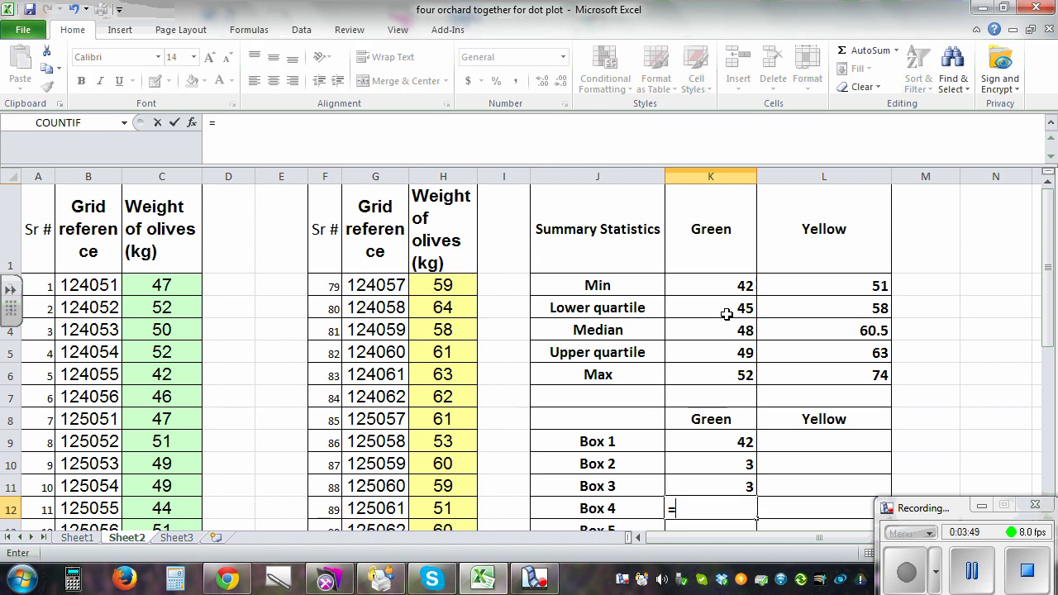
{"action": "left_click", "coordinate": [734, 355]}
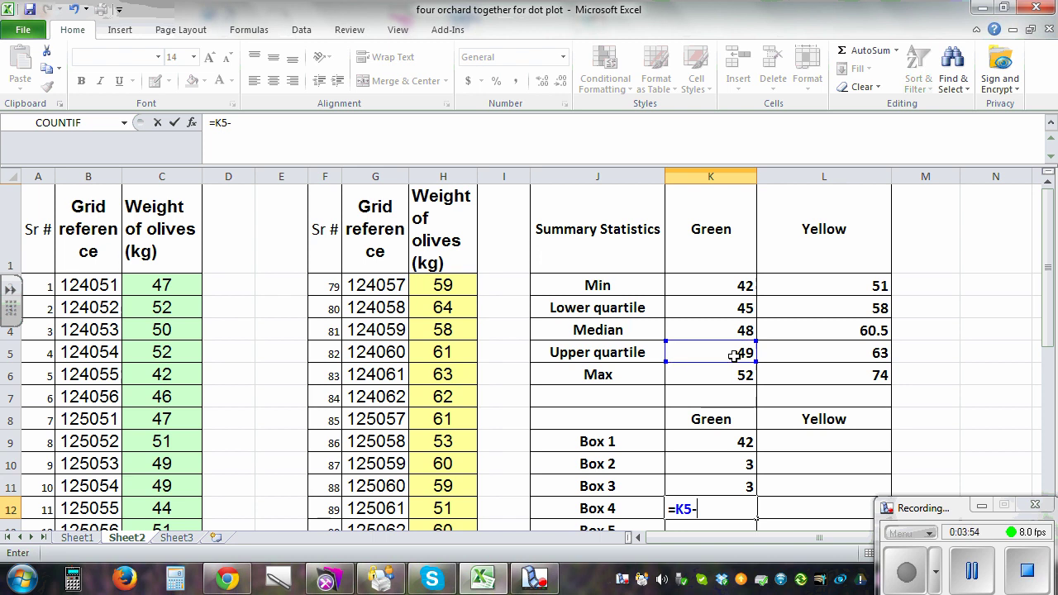
{"action": "type", "text": "-"}
{"action": "left_click", "coordinate": [721, 333]}
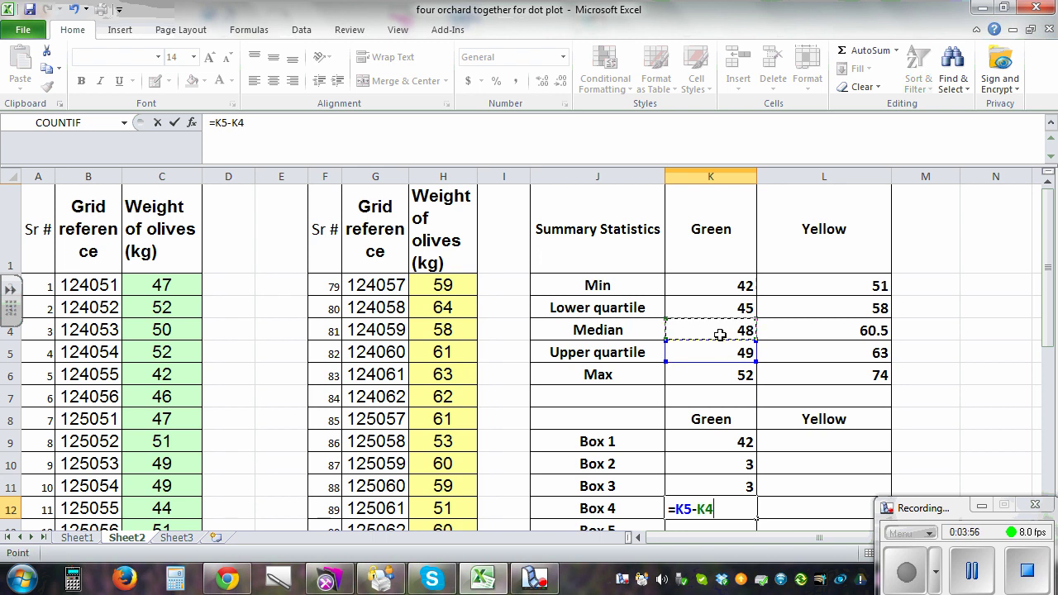
{"action": "key", "text": "Return"}
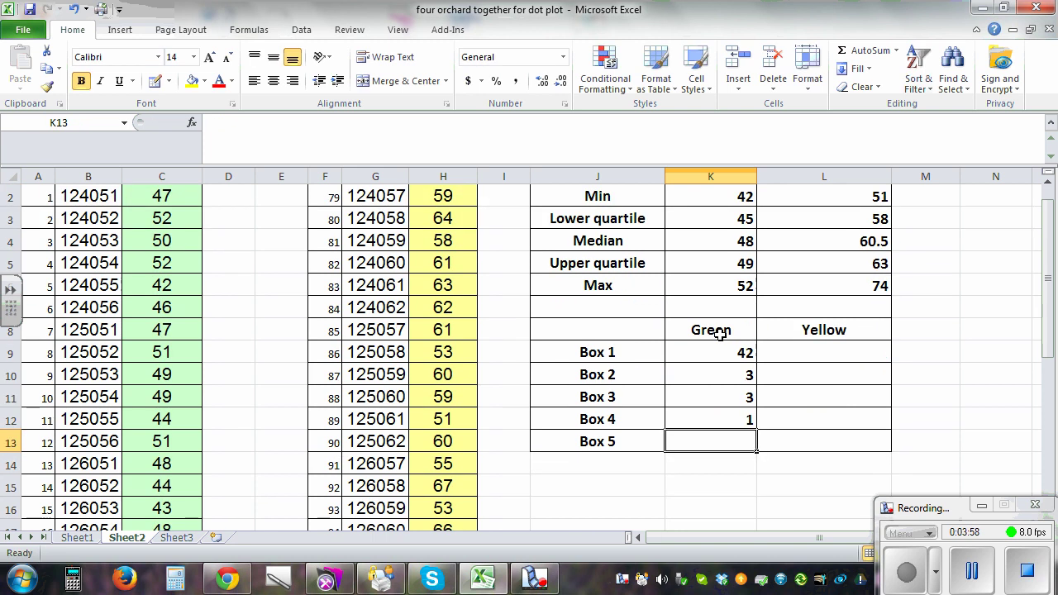
Calculate the green Box 5 value in K13 as the maximum minus the upper quartile, using =K6-K5
{"action": "type", "text": "="}
{"action": "left_click", "coordinate": [734, 284]}
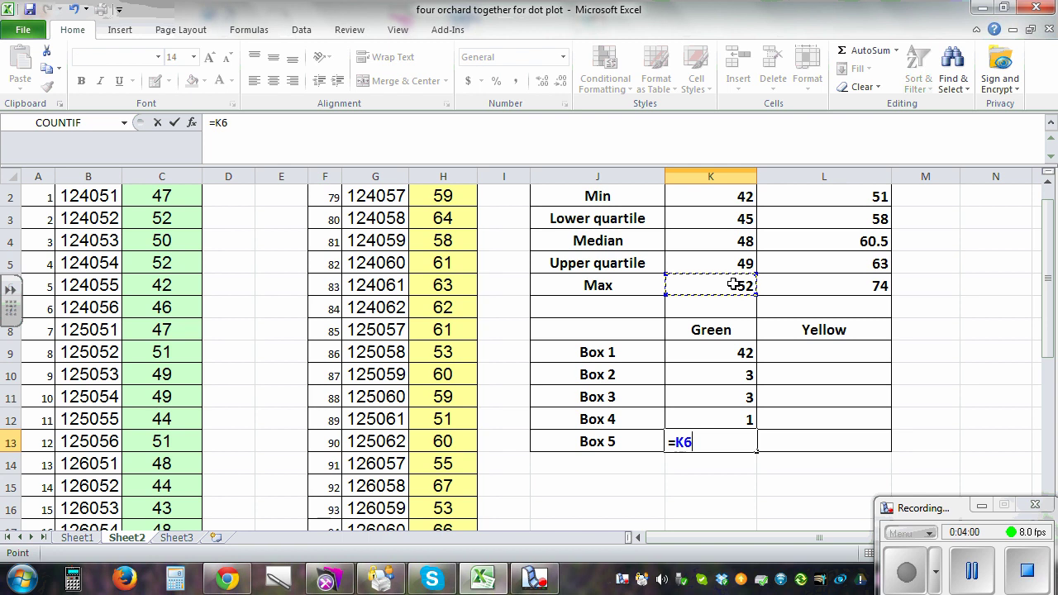
{"action": "type", "text": "-"}
{"action": "left_click", "coordinate": [734, 265]}
{"action": "key", "text": "Return"}
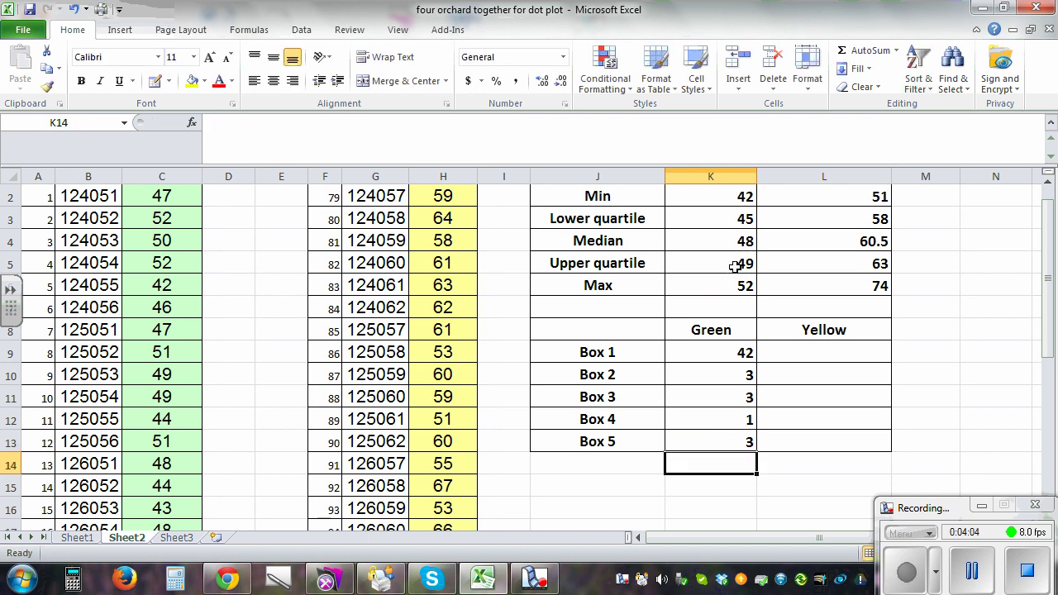
Copy the green Box 1 to Box 5 formulas in K9:K13 across to the yellow column and check the formula in L10
{"action": "left_click_drag", "start_coordinate": [726, 352], "coordinate": [723, 435]}
{"action": "left_click", "coordinate": [722, 448]}
{"action": "left_click_drag", "start_coordinate": [704, 350], "coordinate": [861, 451]}
{"action": "left_click", "coordinate": [1001, 403]}
{"action": "scroll", "coordinate": [1002, 403], "scroll_direction": "up", "scroll_amount": 1}
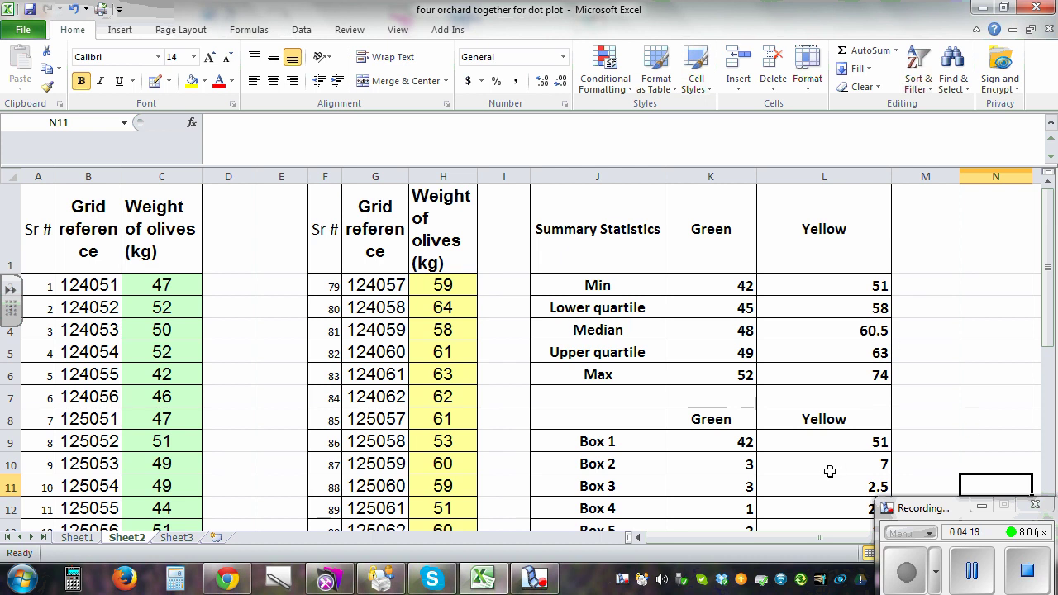
{"action": "left_click", "coordinate": [828, 464]}
{"action": "left_click", "coordinate": [254, 125]}
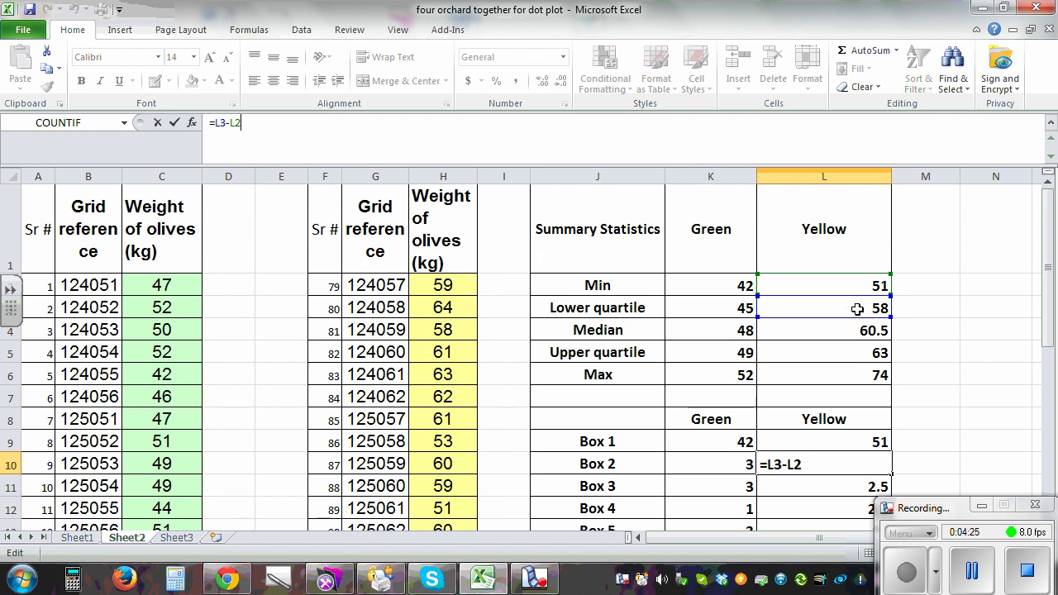
{"action": "left_click", "coordinate": [987, 353]}
Insert a 2-D stacked bar chart from the Box 1 to Box 5 table in J8:L13, including its headings
{"action": "scroll", "coordinate": [974, 385], "scroll_direction": "down", "scroll_amount": 1}
{"action": "scroll", "coordinate": [974, 384], "scroll_direction": "up", "scroll_amount": 1}
{"action": "scroll", "coordinate": [974, 384], "scroll_direction": "down", "scroll_amount": 1}
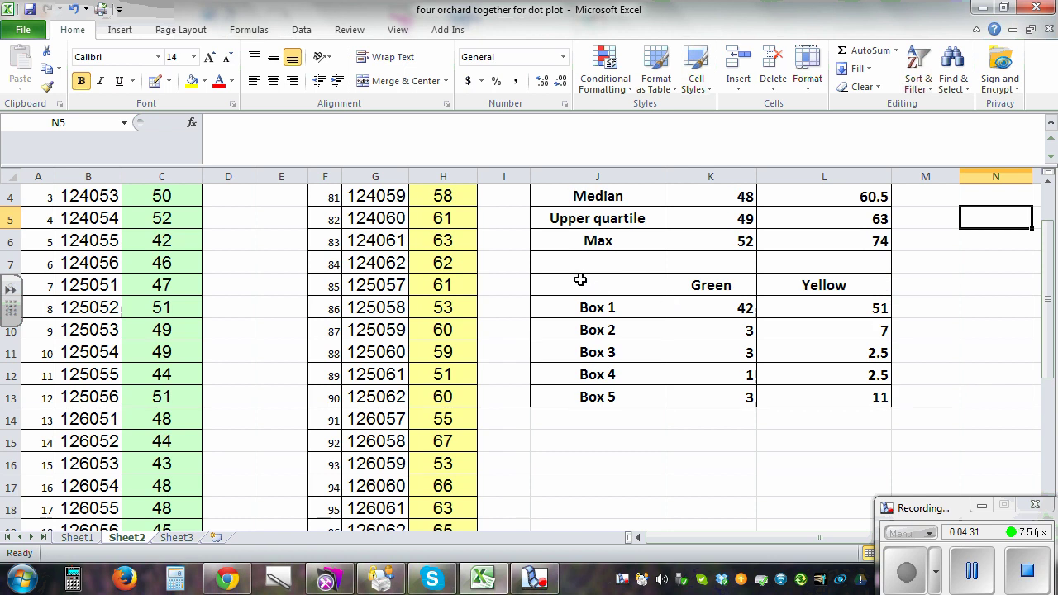
{"action": "left_click_drag", "start_coordinate": [579, 279], "coordinate": [821, 391]}
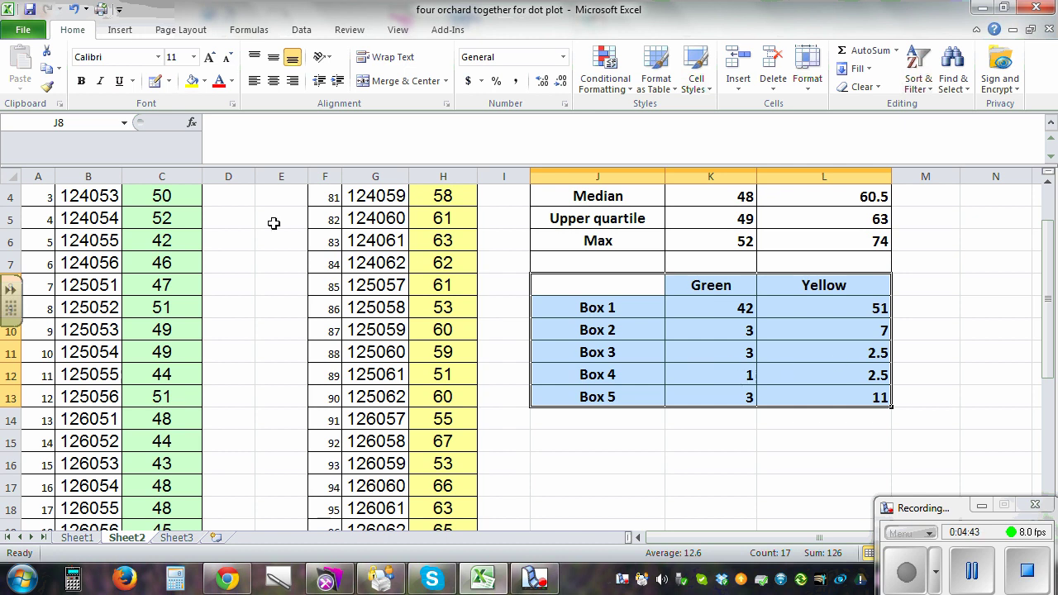
{"action": "left_click", "coordinate": [119, 32]}
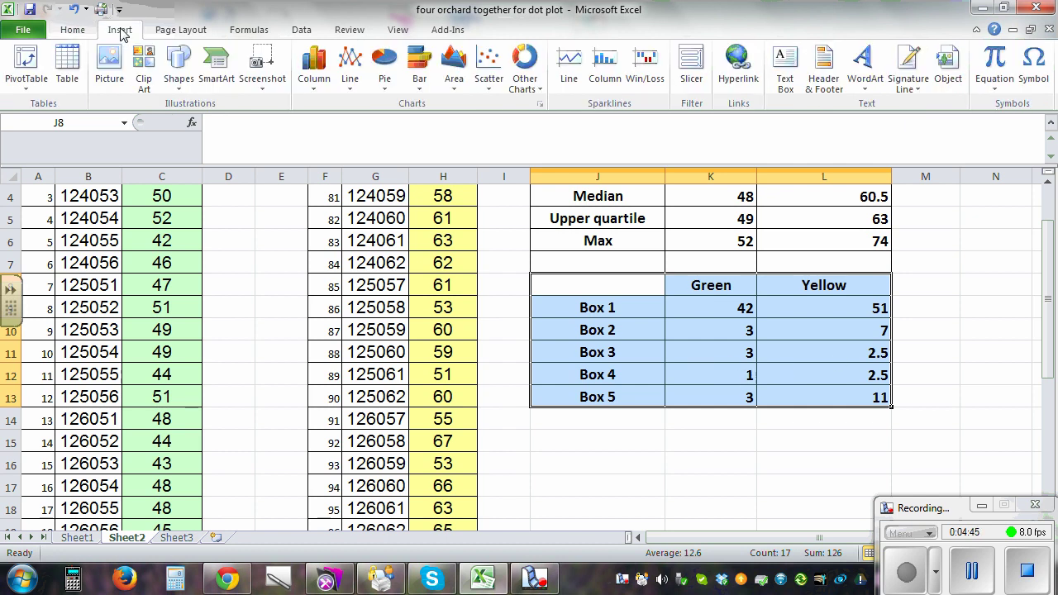
{"action": "left_click", "coordinate": [421, 89]}
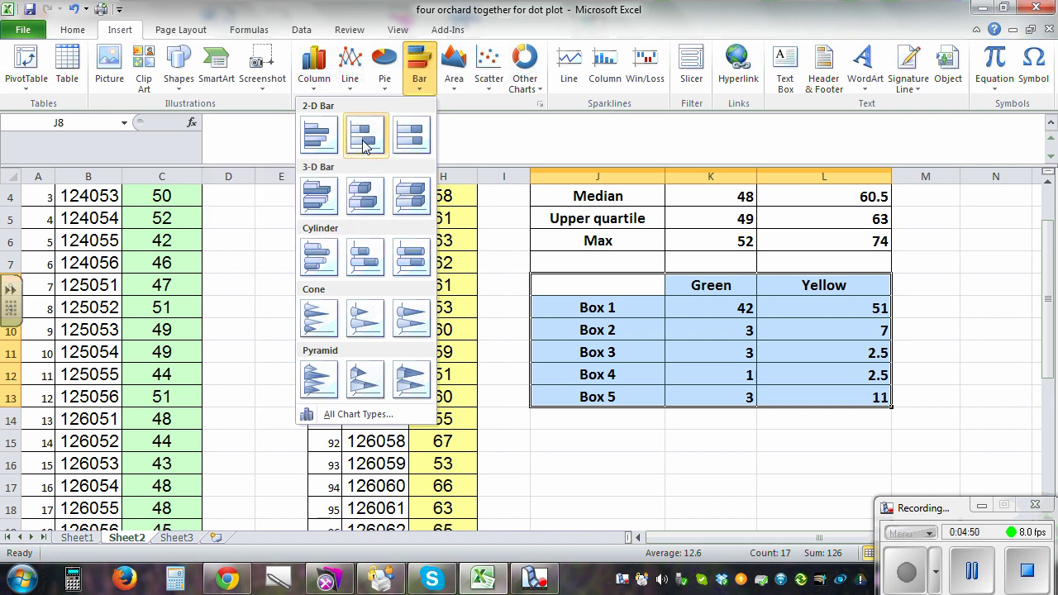
{"action": "left_click", "coordinate": [366, 139]}
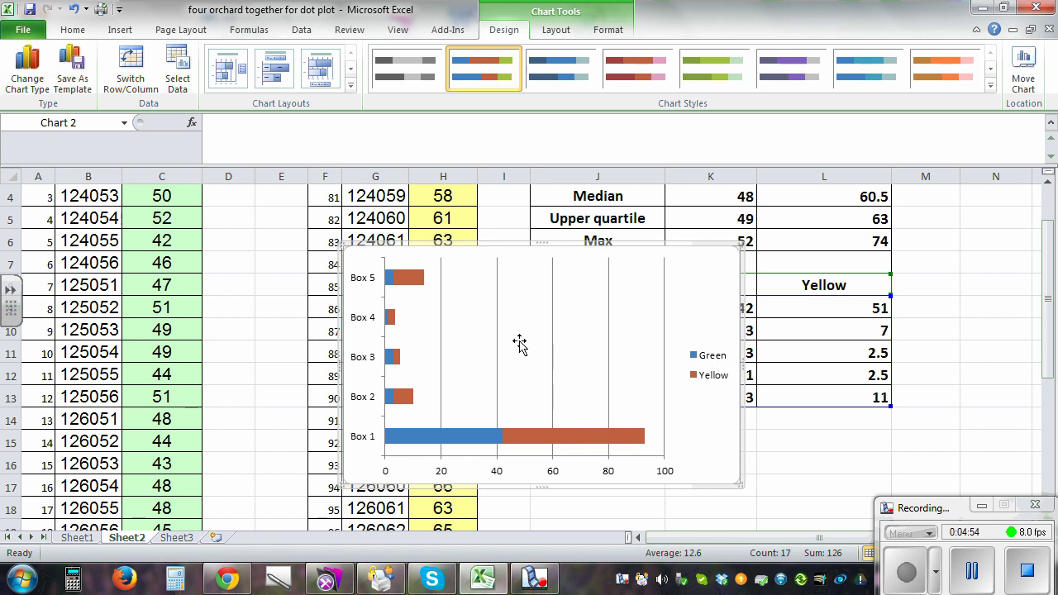
Switch the chart's rows and columns so each orchard forms one stacked bar, and delete the legend
{"action": "left_click", "coordinate": [138, 88]}
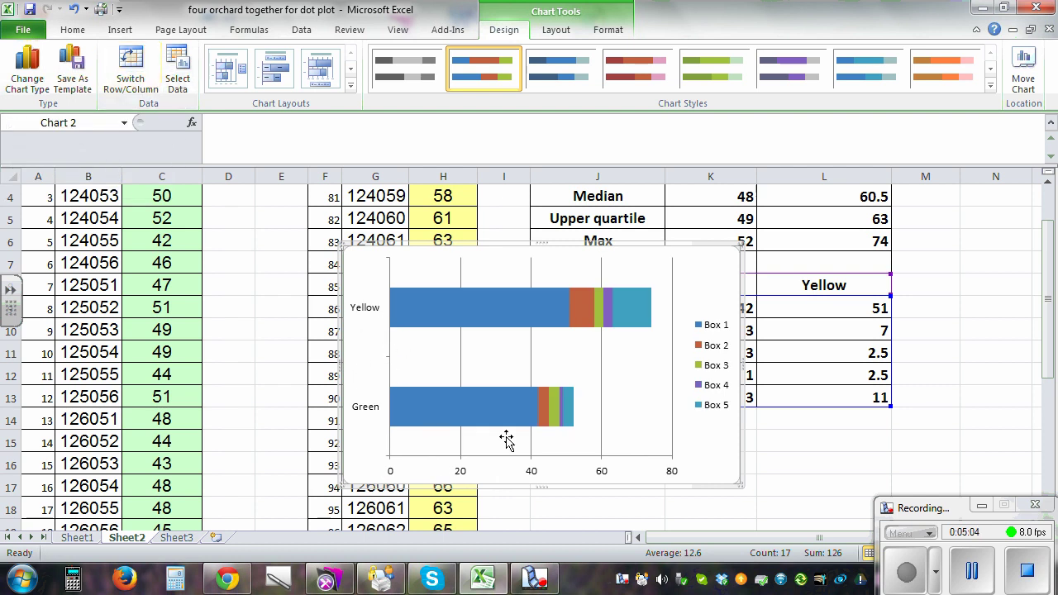
{"action": "left_click", "coordinate": [708, 366]}
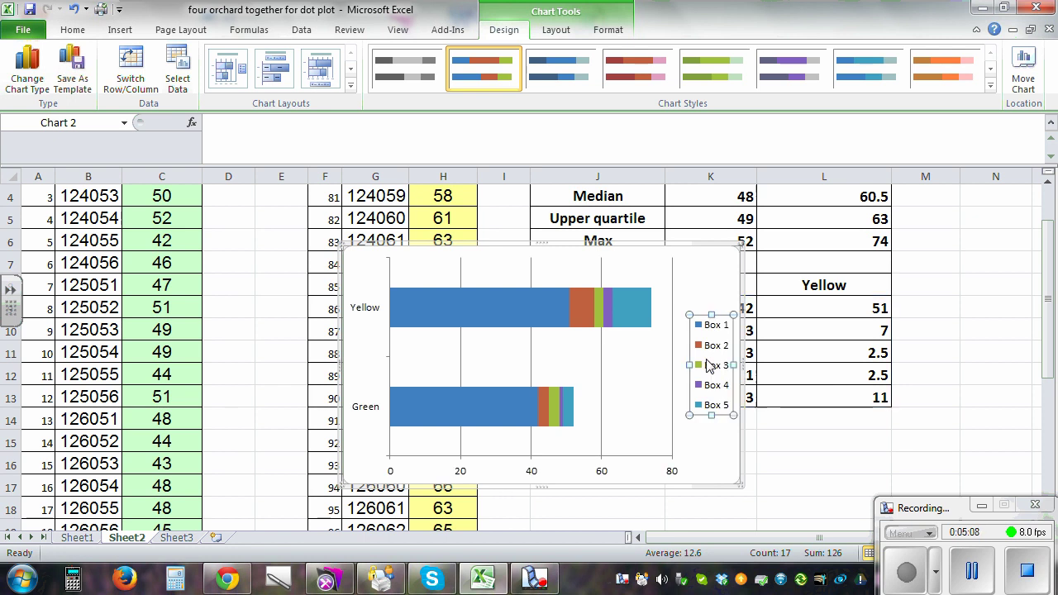
{"action": "key", "text": "Delete"}
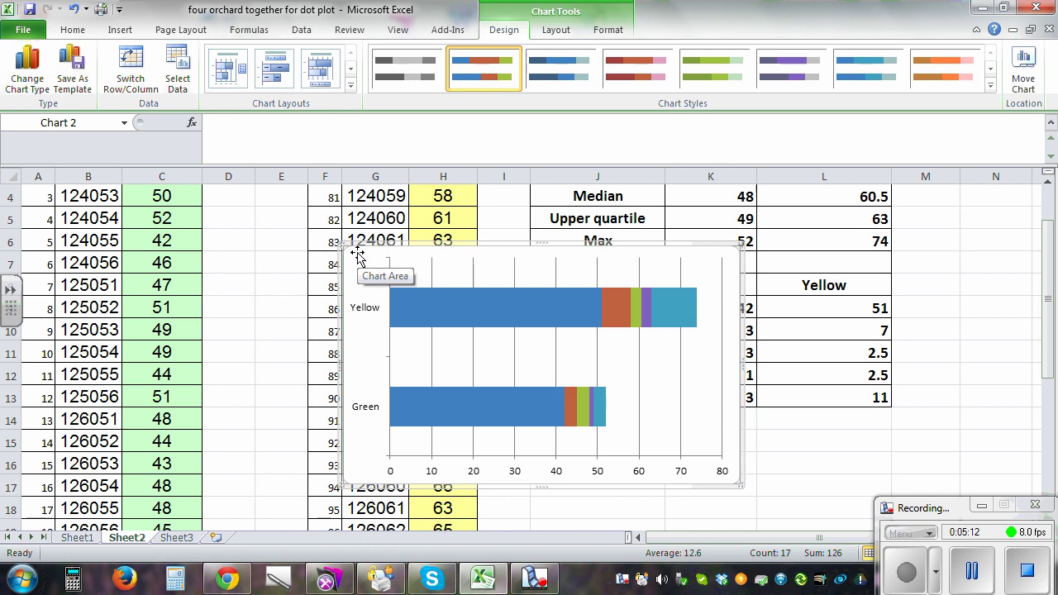
Move the chart over the weight data columns, clear of the summary tables, and delete its vertical gridlines
{"action": "left_click_drag", "start_coordinate": [357, 258], "coordinate": [83, 217]}
{"action": "scroll", "coordinate": [711, 413], "scroll_direction": "up", "scroll_amount": 1}
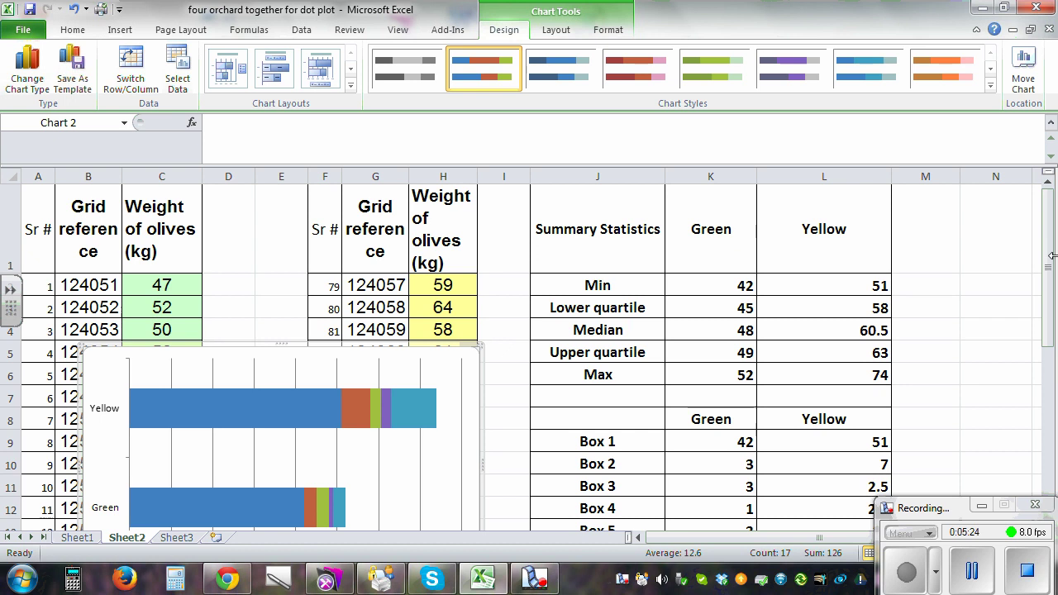
{"action": "left_click_drag", "start_coordinate": [1048, 252], "coordinate": [1048, 284]}
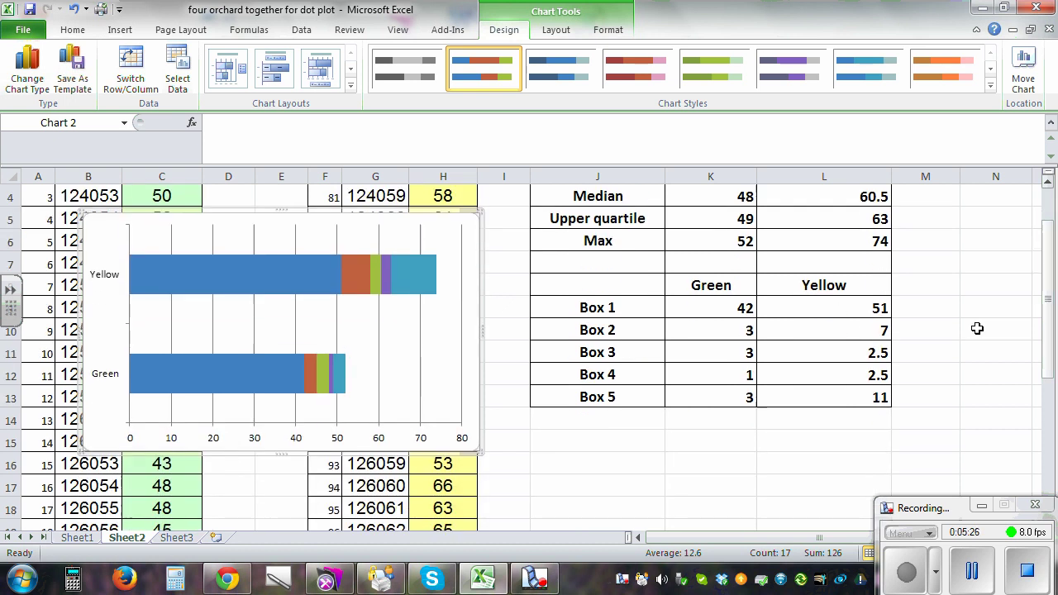
{"action": "left_click", "coordinate": [380, 388]}
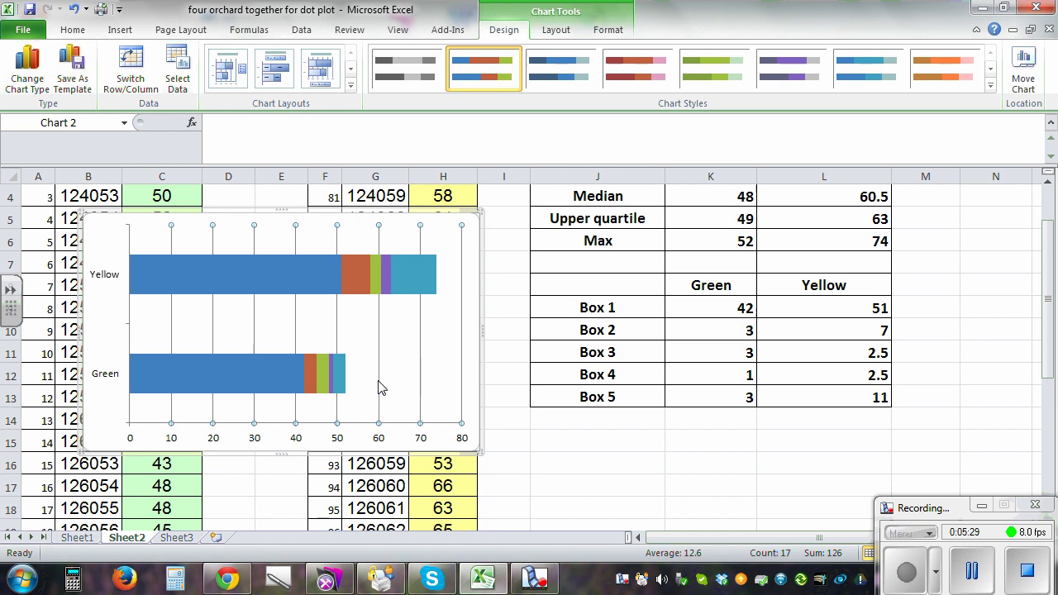
{"action": "key", "text": "Delete"}
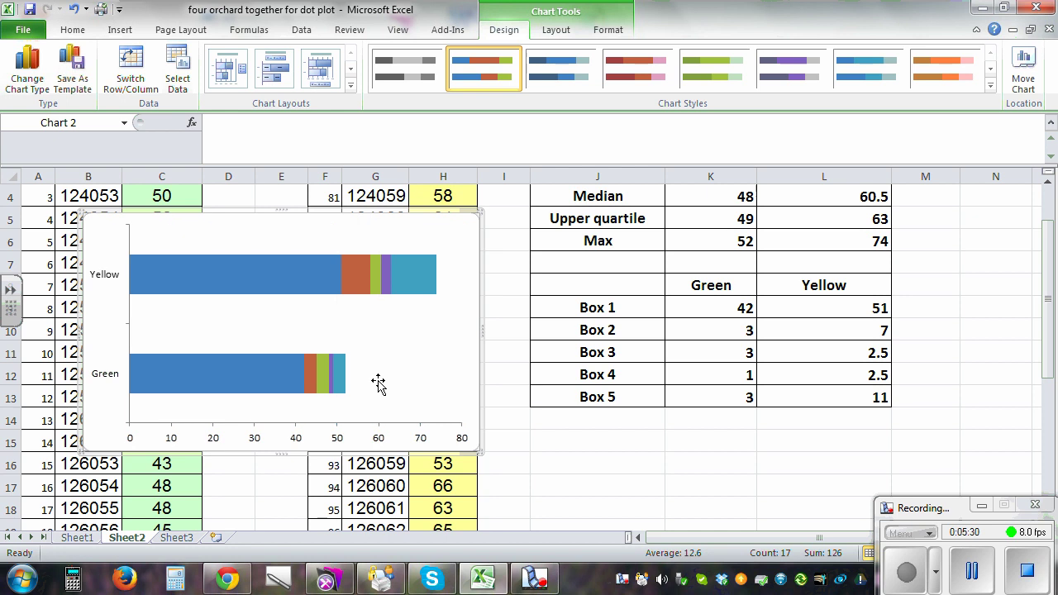
Open the formatting options of the chart's horizontal value axis and set a fixed minimum of 40
{"action": "right_click", "coordinate": [290, 438]}
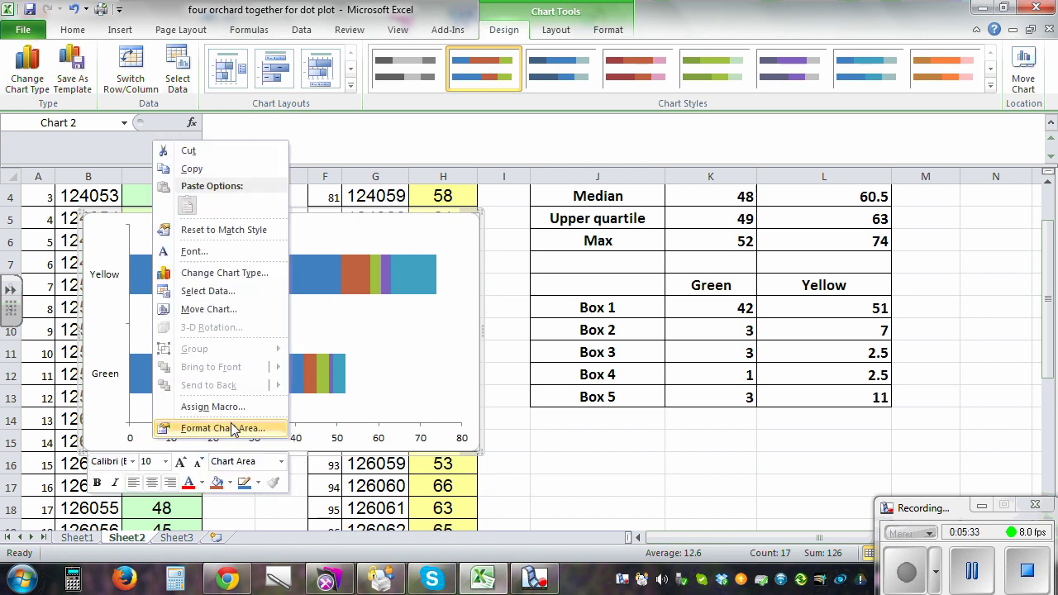
{"action": "left_click", "coordinate": [592, 440]}
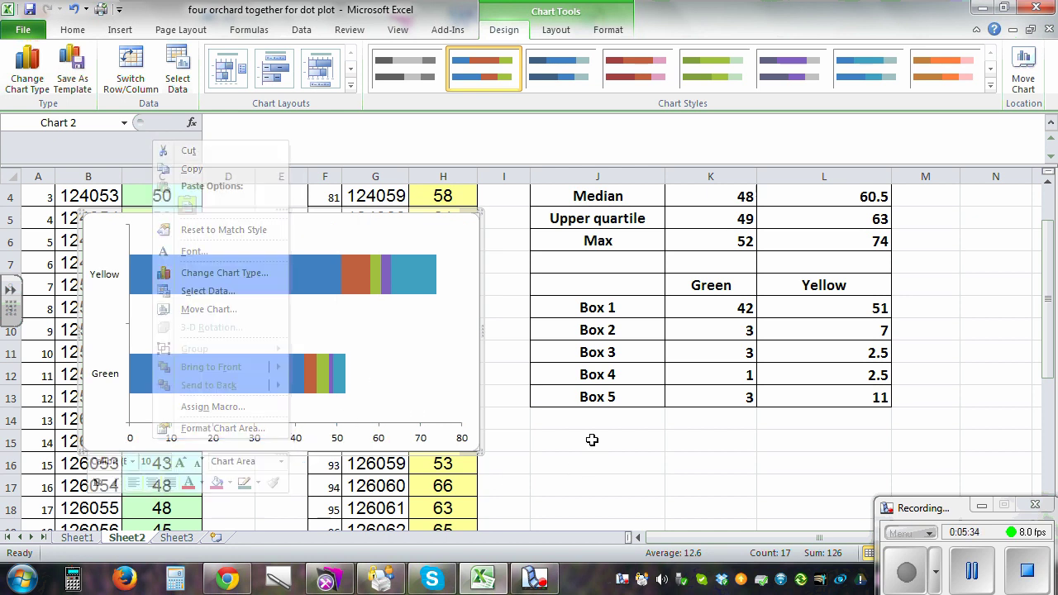
{"action": "right_click", "coordinate": [298, 442]}
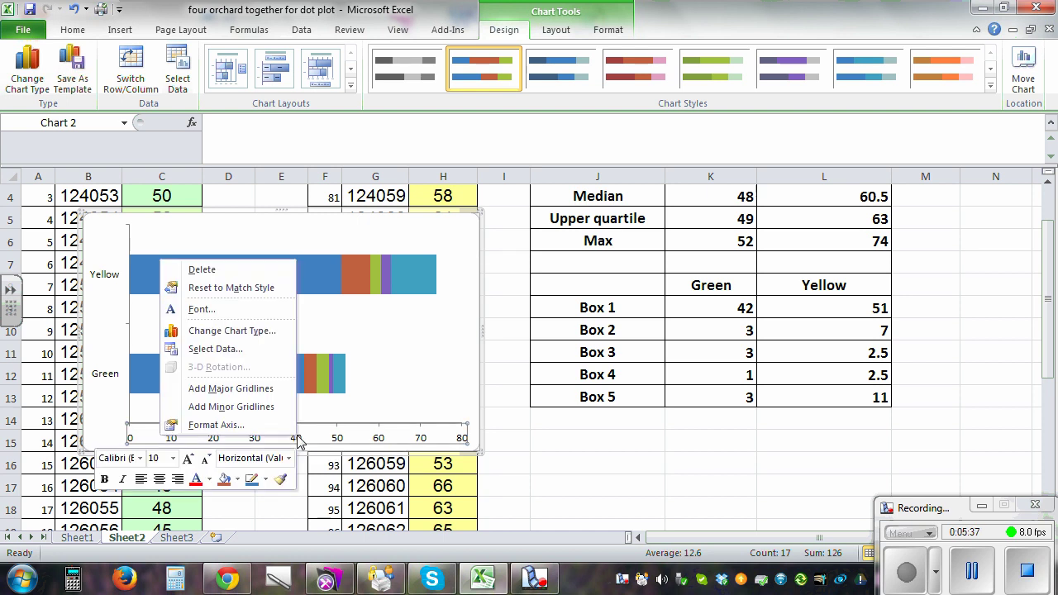
{"action": "left_click", "coordinate": [246, 423]}
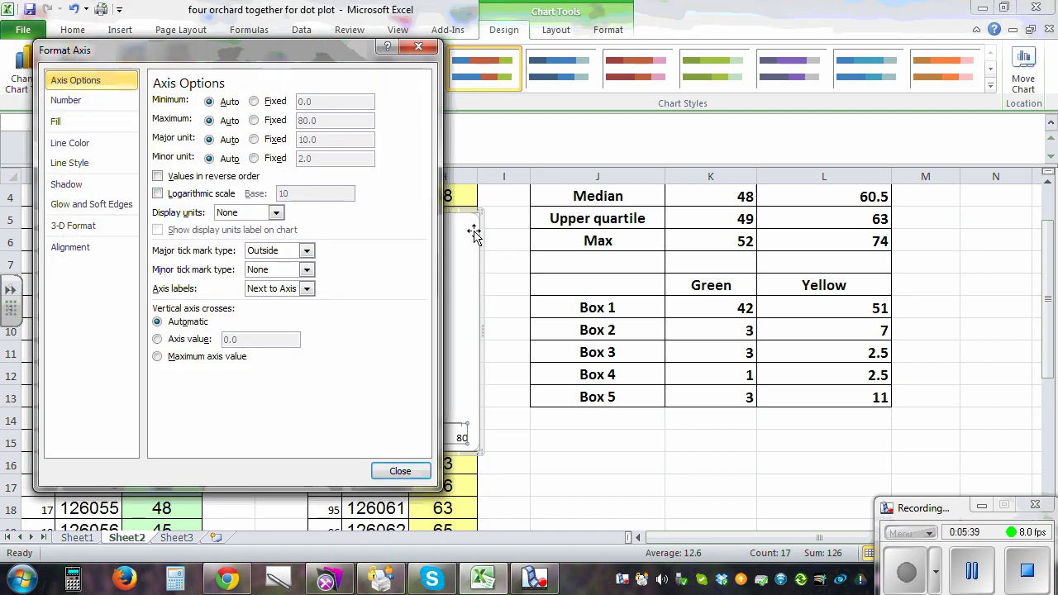
{"action": "left_click", "coordinate": [254, 101]}
{"action": "left_click", "coordinate": [329, 102]}
{"action": "left_click_drag", "start_coordinate": [328, 102], "coordinate": [287, 101]}
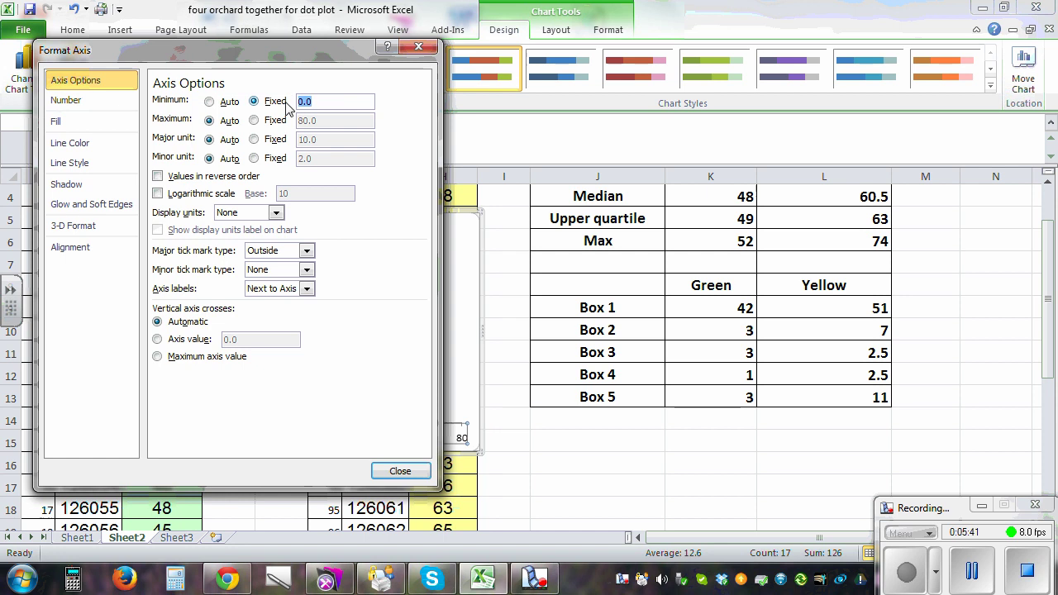
{"action": "type", "text": "40"}
Set the horizontal axis to a fixed maximum of 76 and a fixed major unit of 2
{"action": "left_click", "coordinate": [253, 121]}
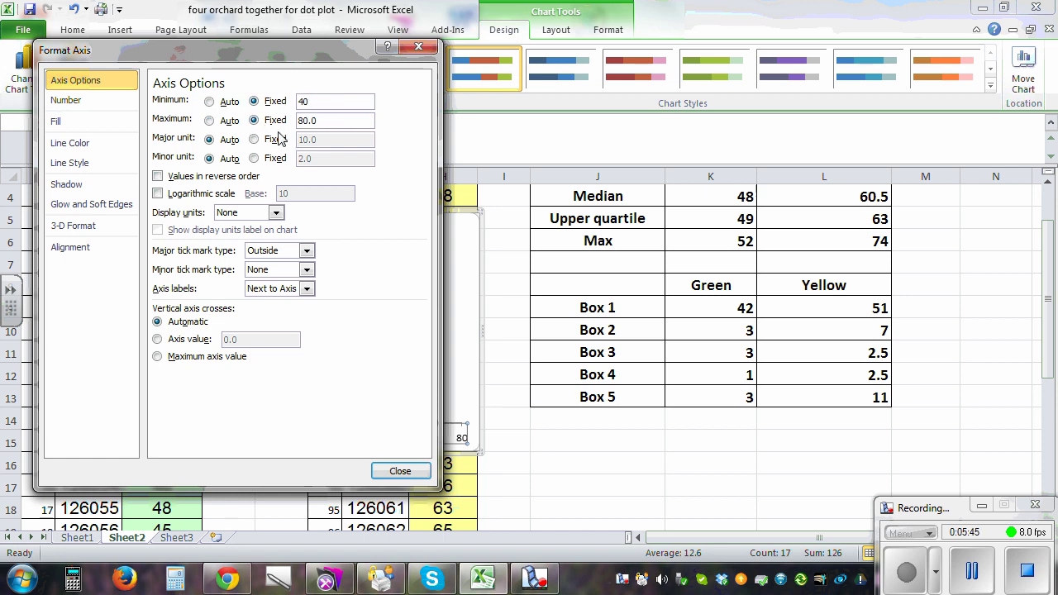
{"action": "double_click", "coordinate": [323, 119]}
{"action": "type", "text": "76"}
{"action": "left_click", "coordinate": [254, 140]}
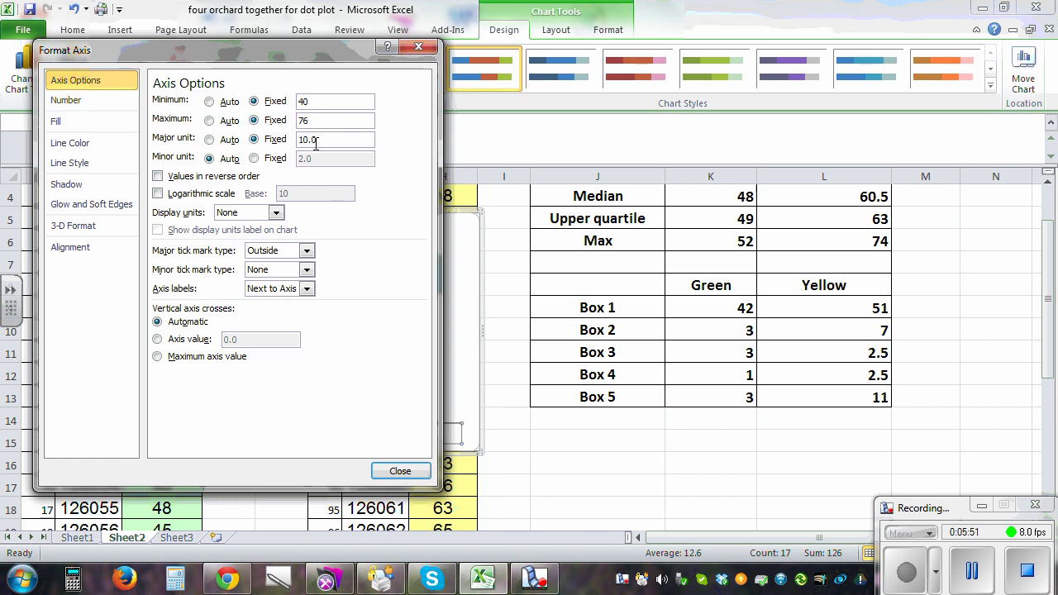
{"action": "left_click_drag", "start_coordinate": [320, 140], "coordinate": [288, 140]}
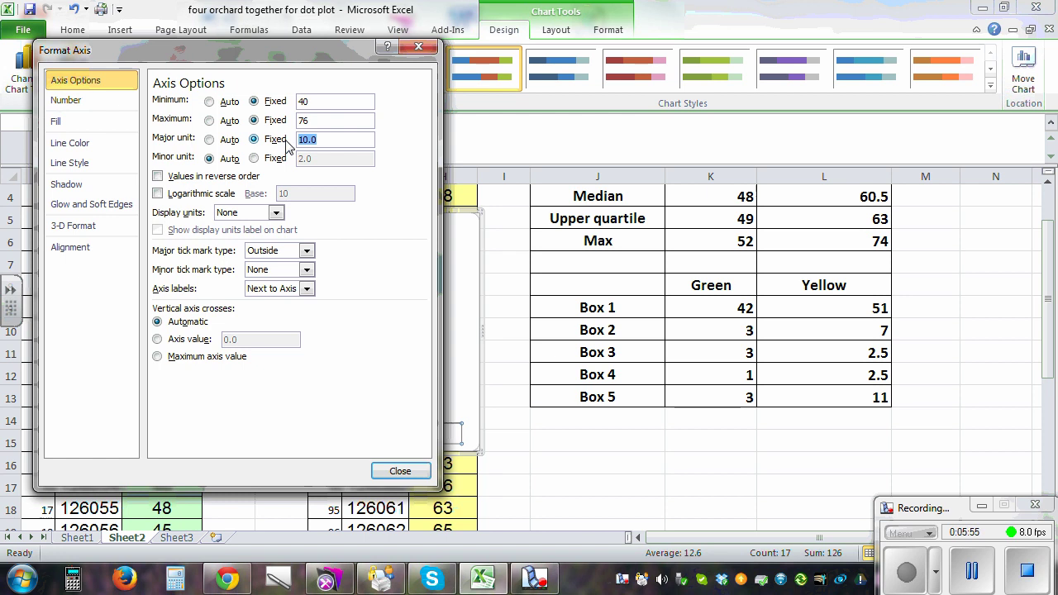
{"action": "type", "text": "2"}
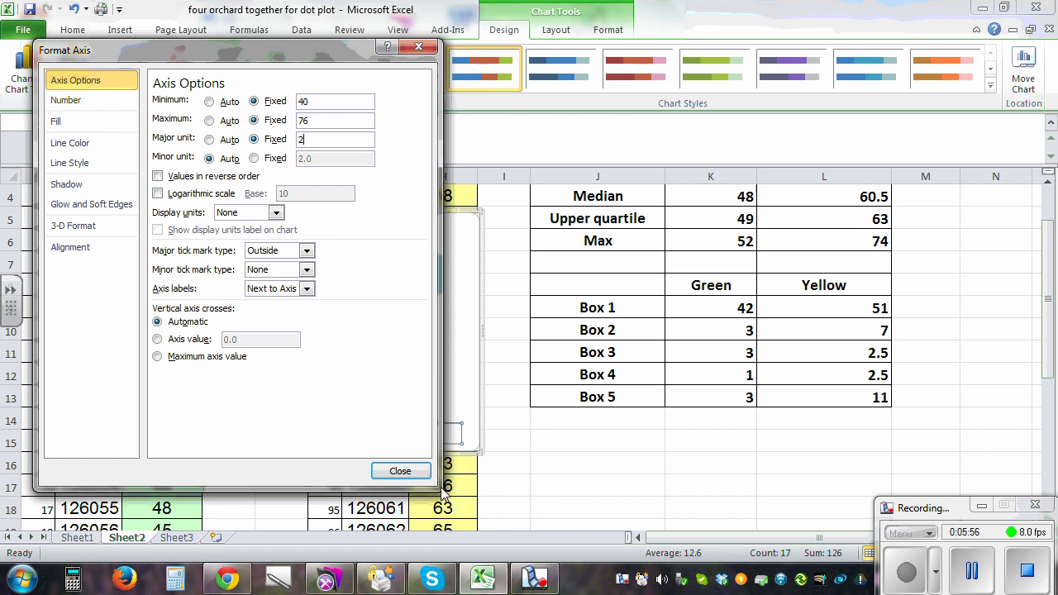
Close the axis formatting, and hide the Box 1 series in the stacked bar chart with no fill and no border line
{"action": "left_click", "coordinate": [400, 472]}
{"action": "left_click", "coordinate": [621, 443]}
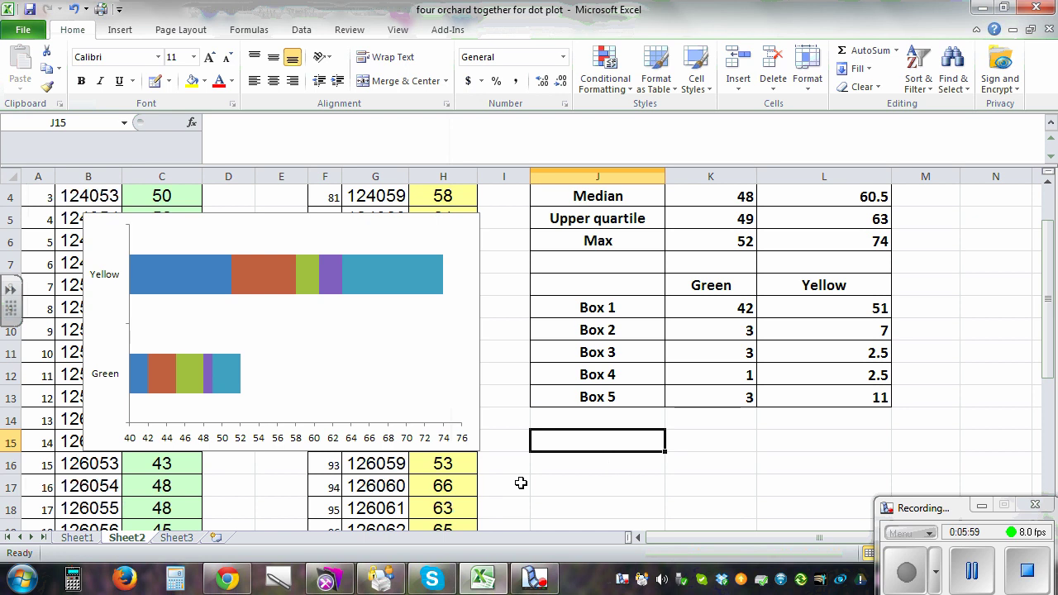
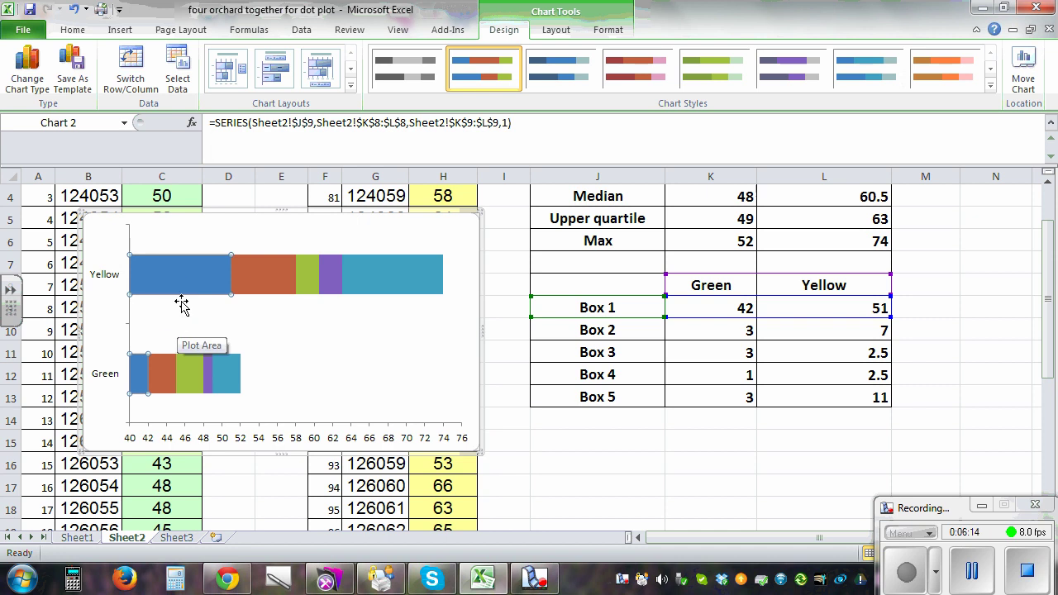
{"action": "right_click", "coordinate": [185, 291]}
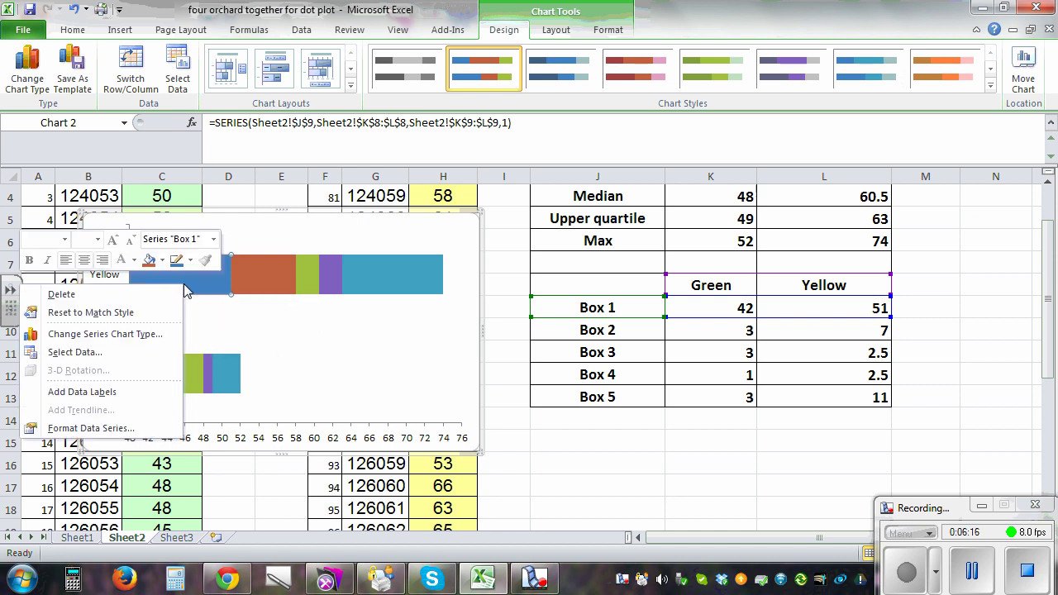
{"action": "left_click", "coordinate": [88, 428]}
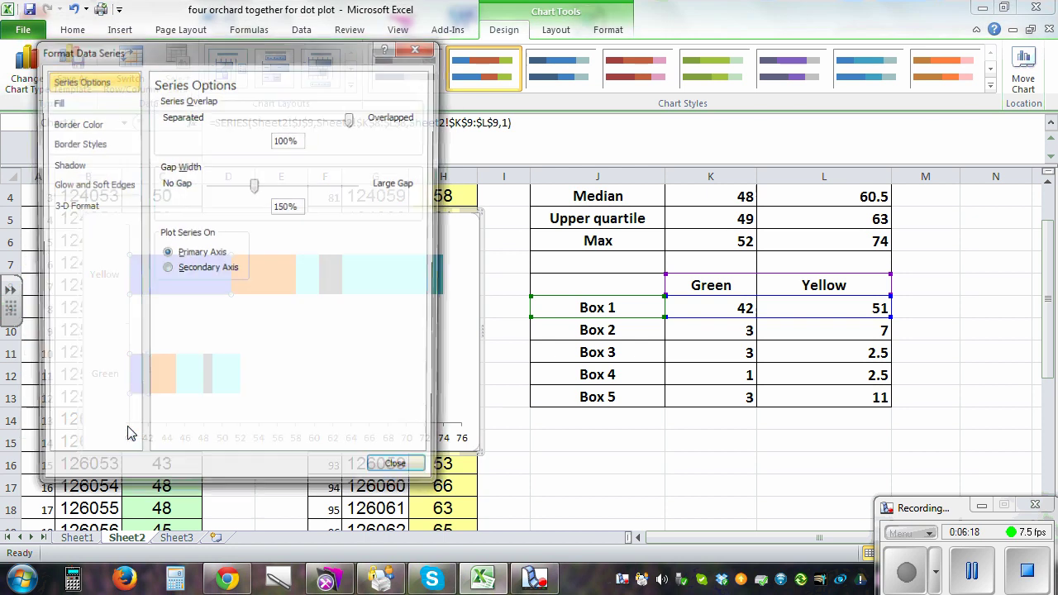
{"action": "left_click", "coordinate": [89, 105]}
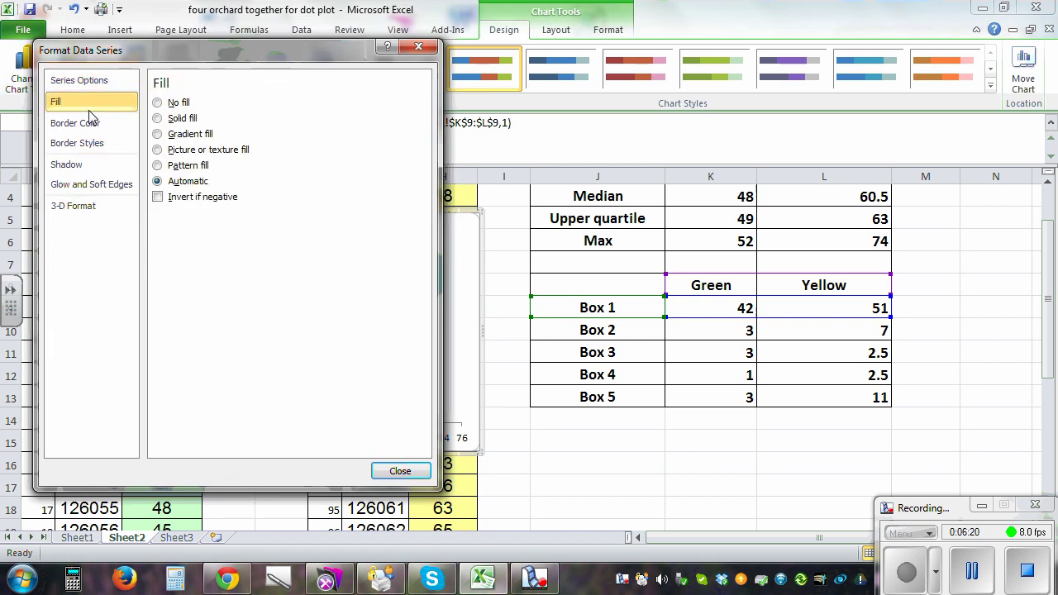
{"action": "left_click", "coordinate": [89, 125]}
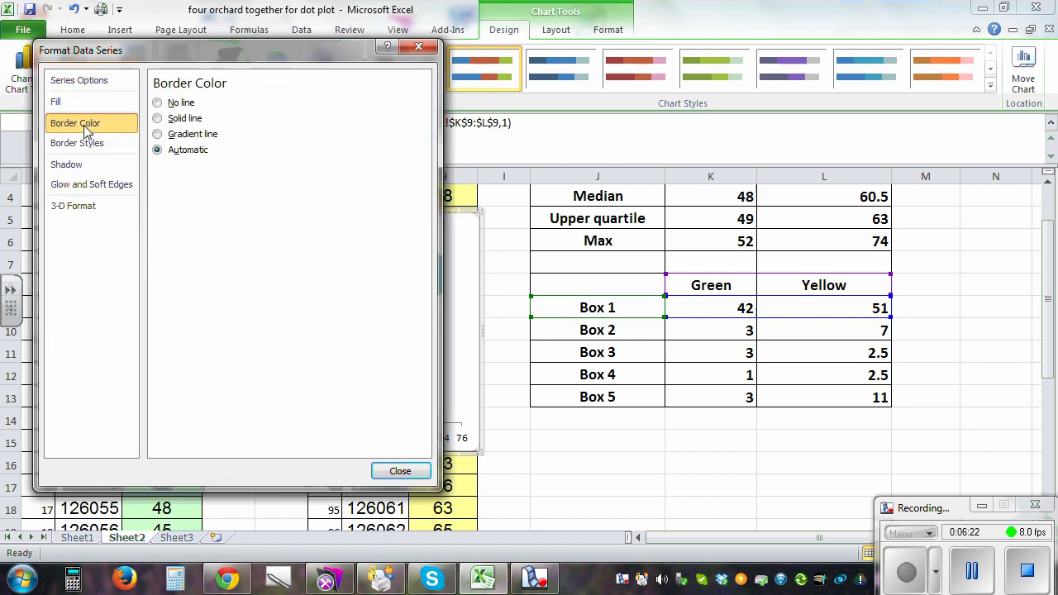
{"action": "left_click", "coordinate": [174, 104]}
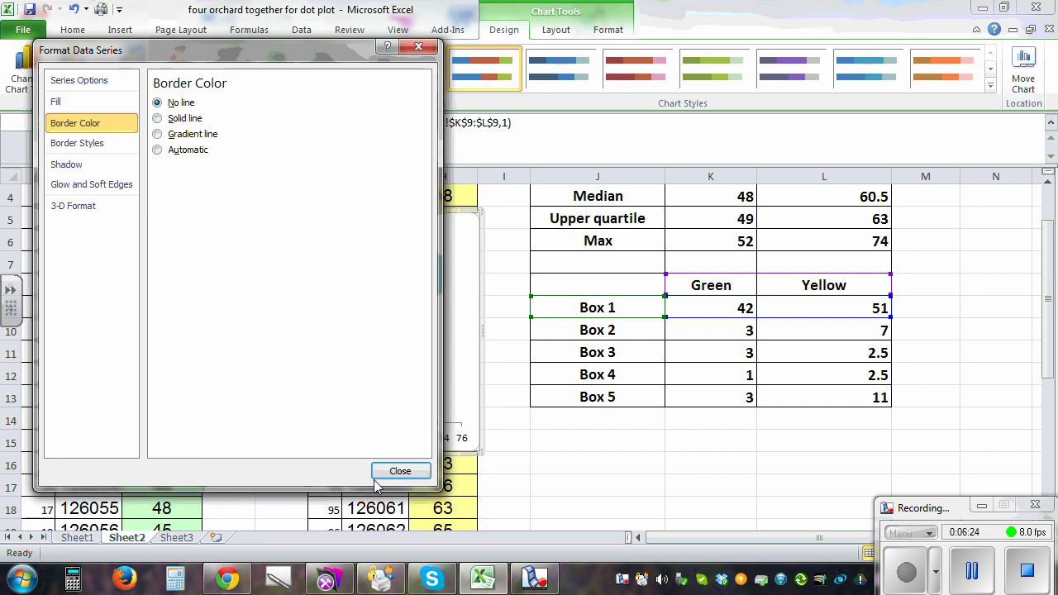
{"action": "left_click", "coordinate": [399, 470]}
{"action": "left_click", "coordinate": [750, 459]}
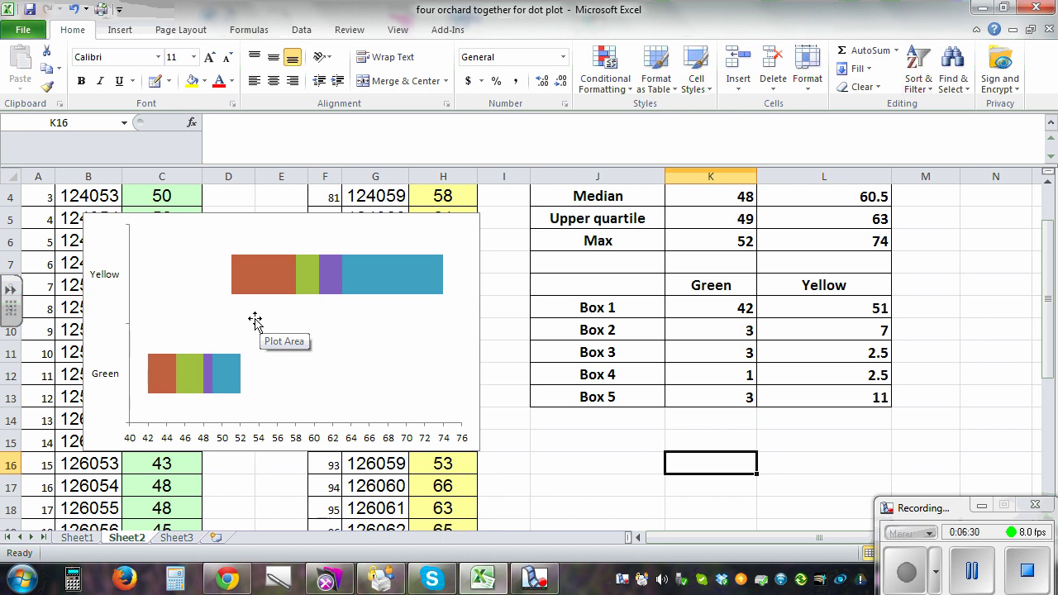
Hide the Box 2 series in both bars by giving it no fill and no border line
{"action": "mouse_move", "coordinate": [256, 282]}
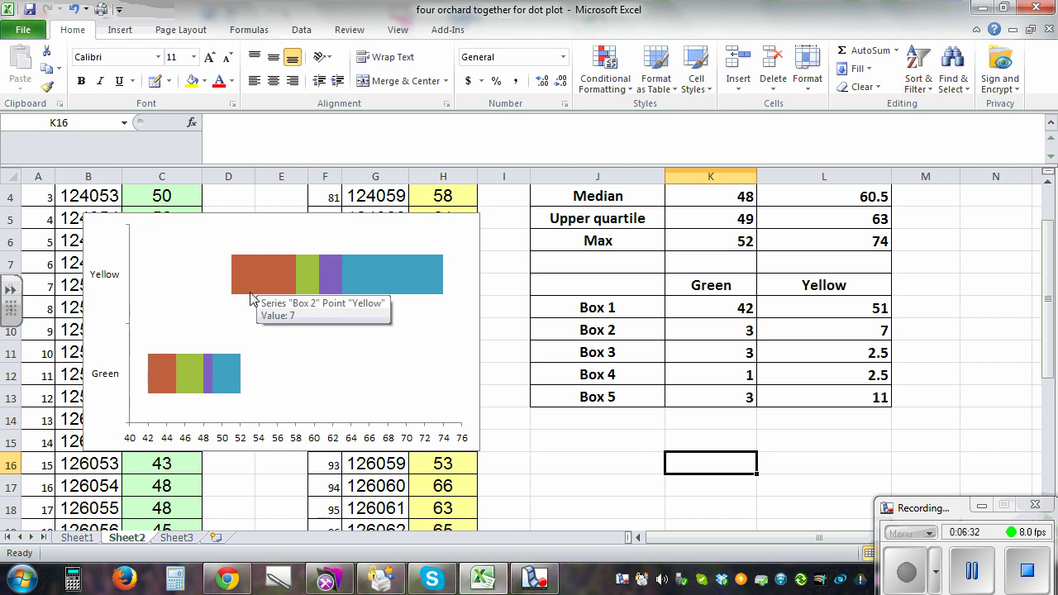
{"action": "left_click", "coordinate": [253, 284]}
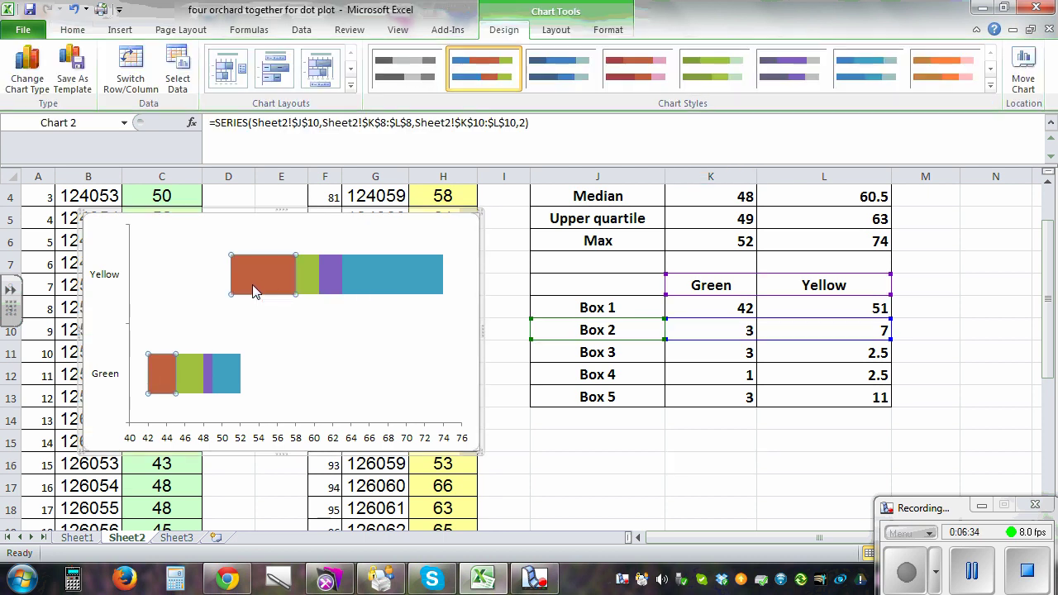
{"action": "right_click", "coordinate": [252, 284]}
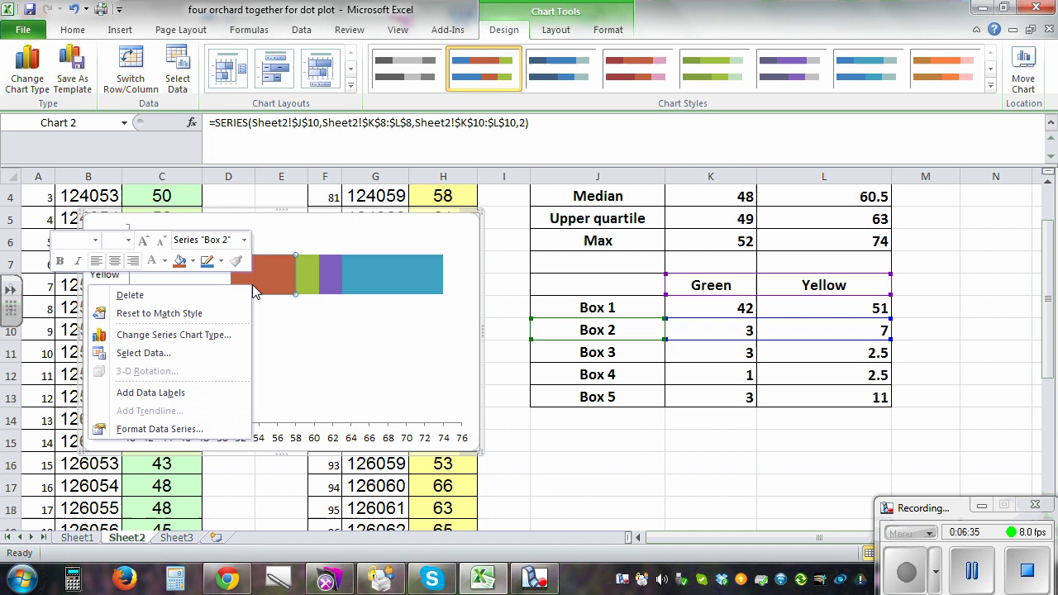
{"action": "left_click", "coordinate": [160, 429]}
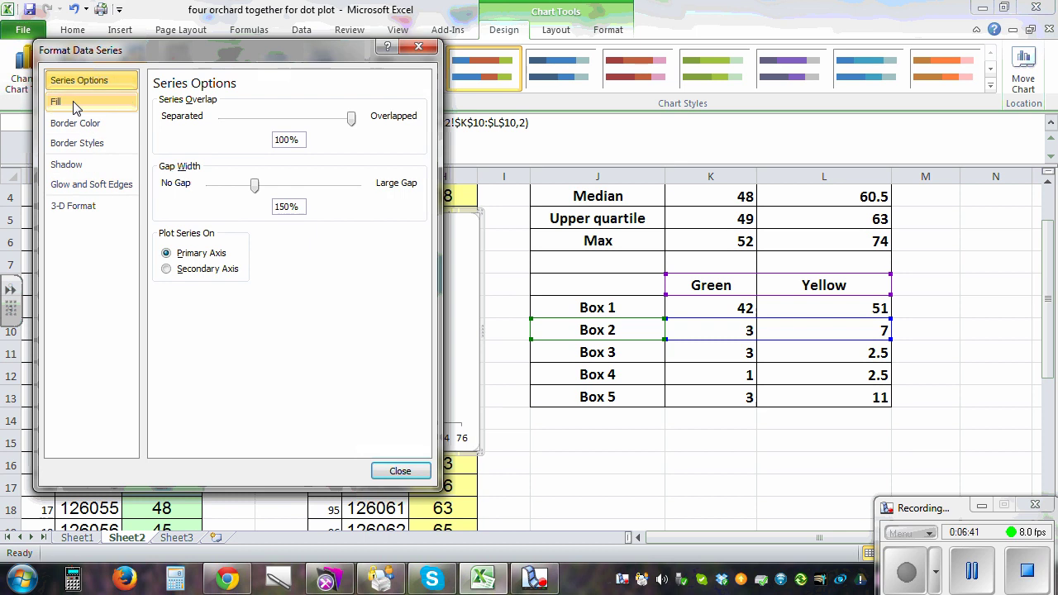
{"action": "left_click", "coordinate": [99, 101]}
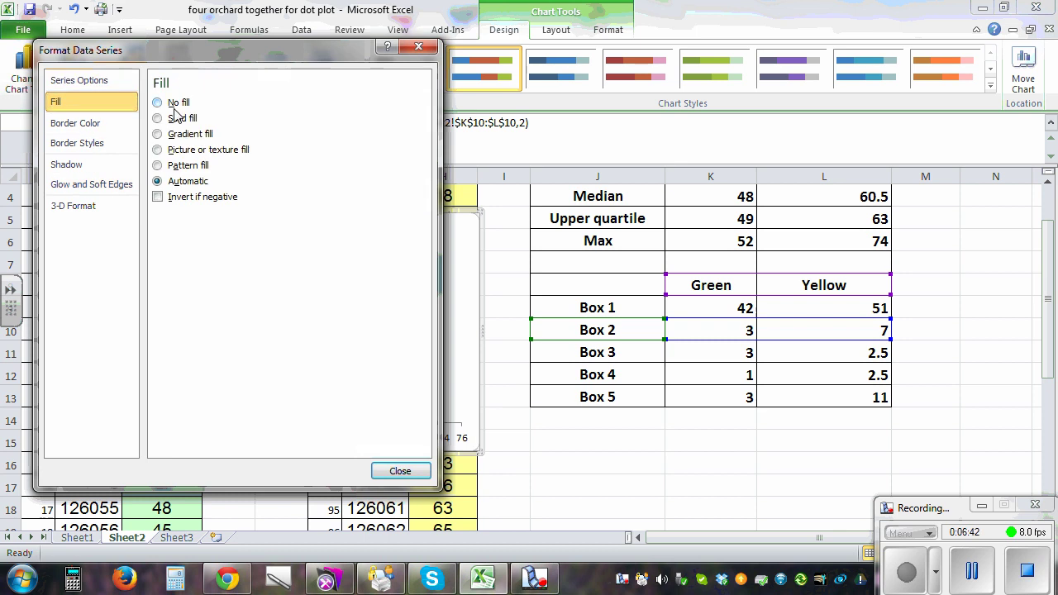
{"action": "left_click", "coordinate": [83, 122]}
{"action": "left_click", "coordinate": [173, 105]}
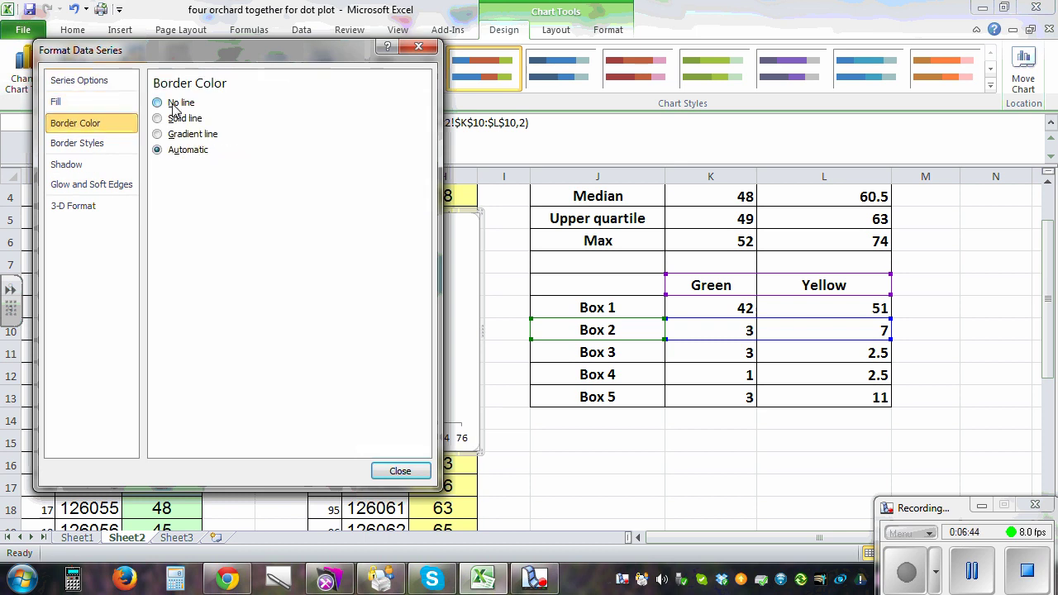
{"action": "left_click", "coordinate": [400, 470]}
{"action": "left_click", "coordinate": [741, 457]}
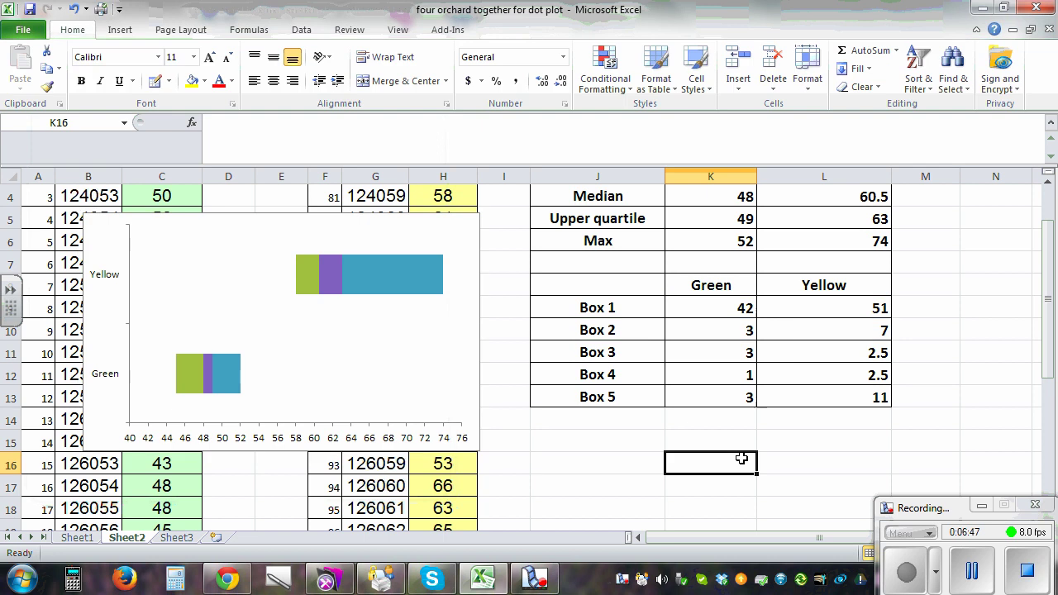
Open the formatting options of the Box 5 series and set it to no fill
{"action": "mouse_move", "coordinate": [387, 286]}
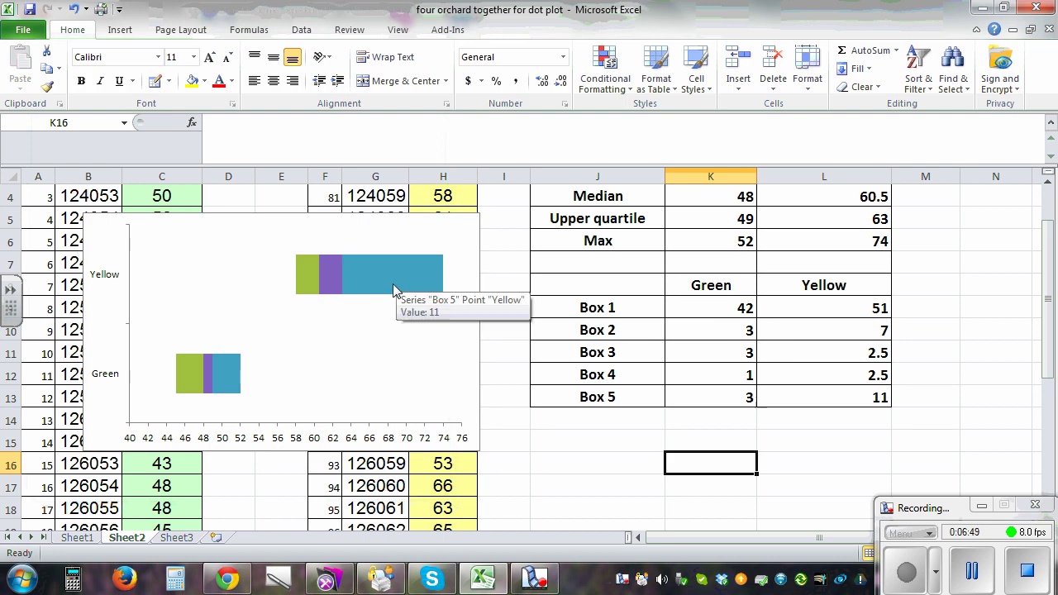
{"action": "left_click", "coordinate": [392, 291]}
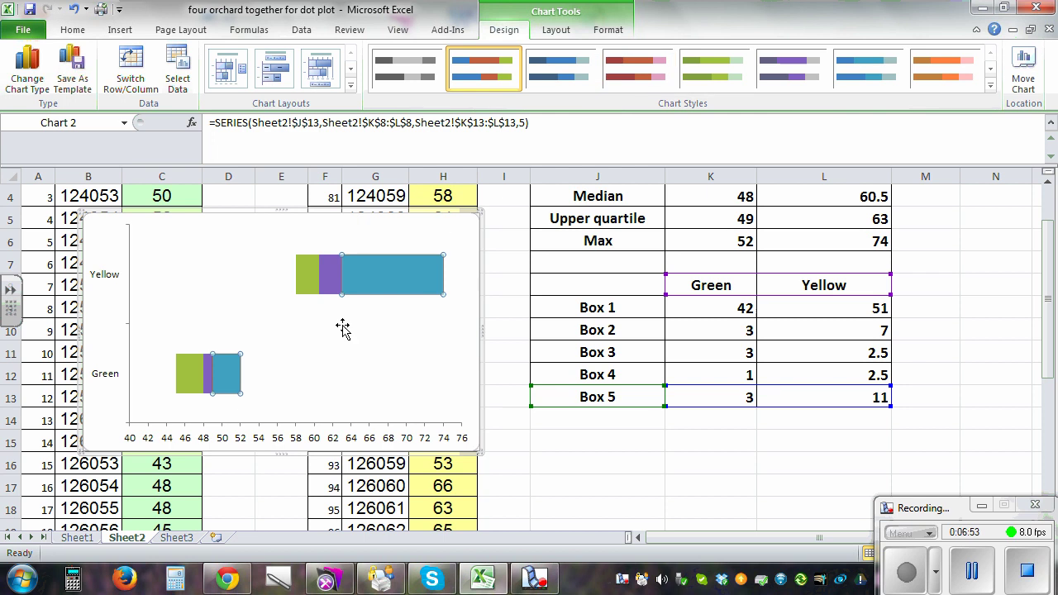
{"action": "right_click", "coordinate": [386, 278]}
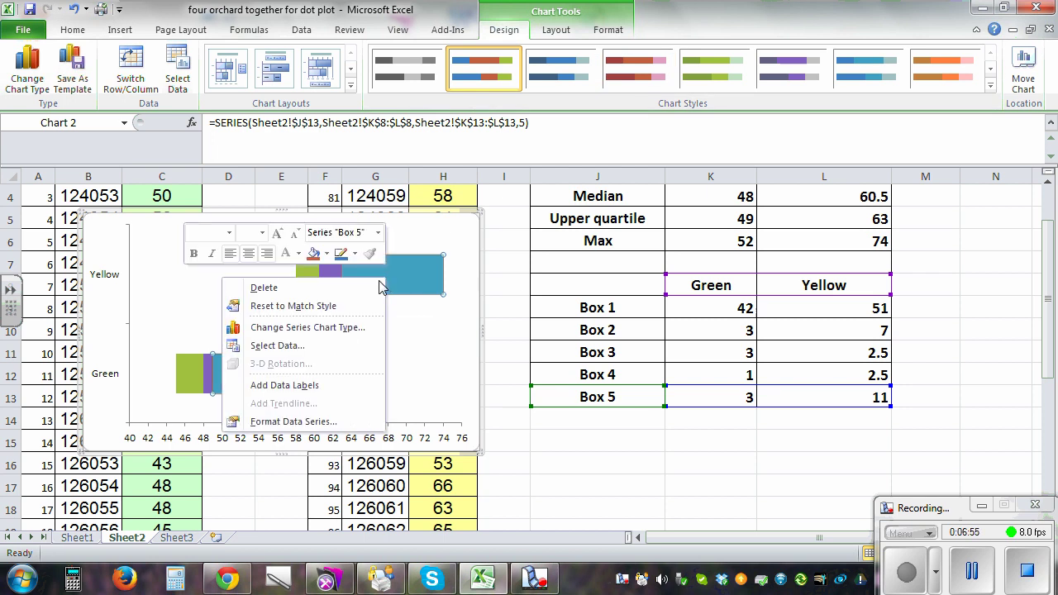
{"action": "left_click", "coordinate": [293, 421]}
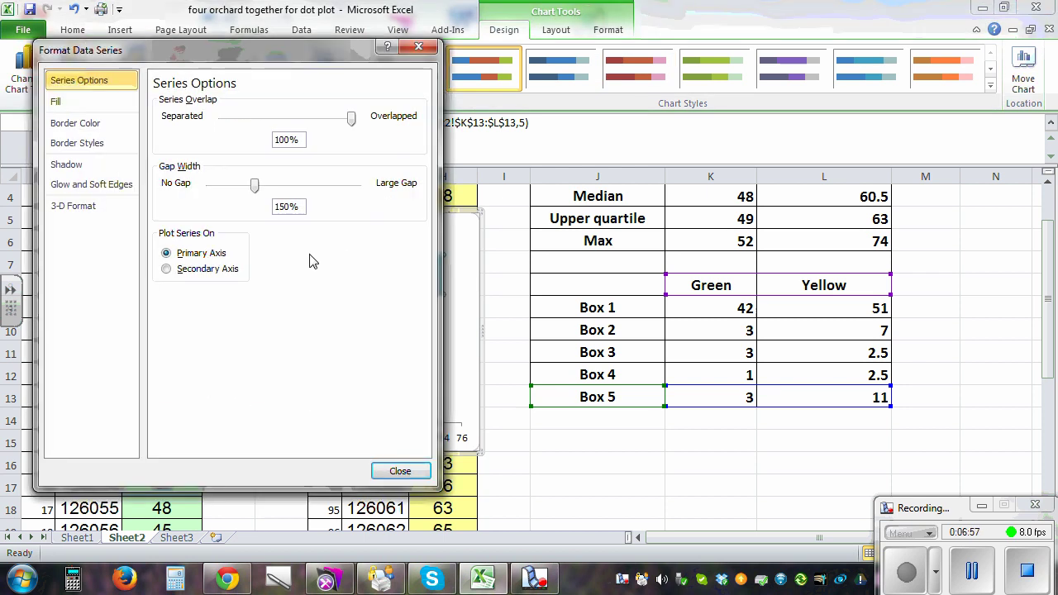
{"action": "left_click", "coordinate": [89, 106]}
{"action": "left_click", "coordinate": [161, 104]}
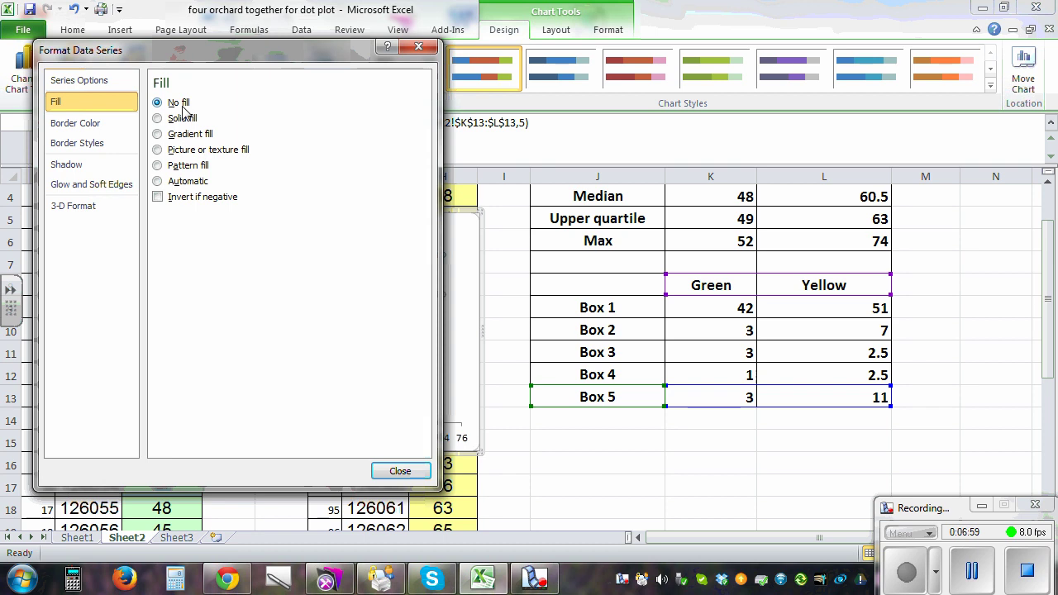
Try a solid border line on the Box 5 series
{"action": "left_click", "coordinate": [88, 126]}
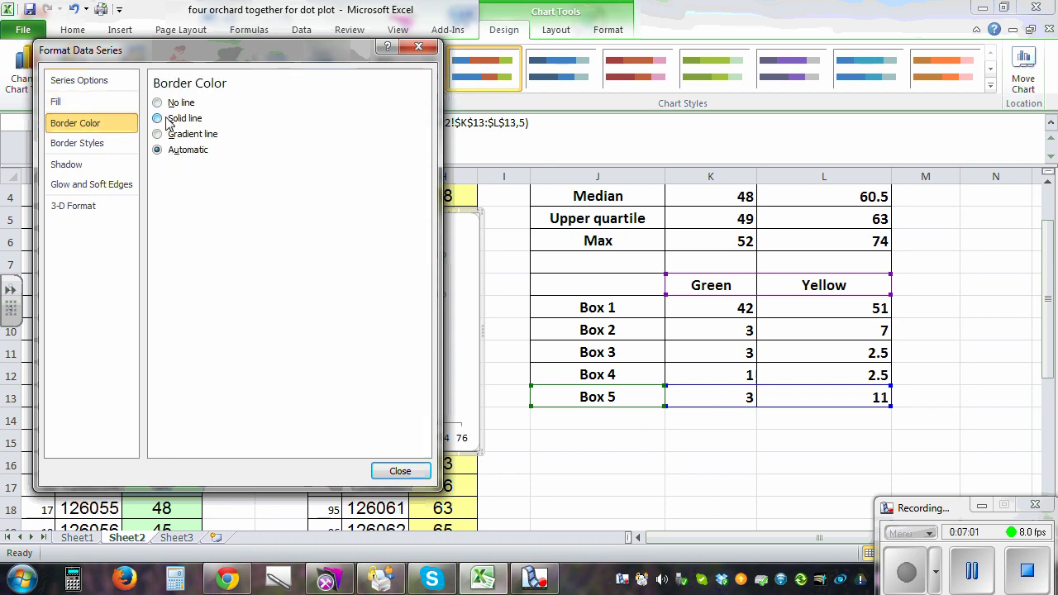
{"action": "left_click", "coordinate": [168, 121]}
{"action": "left_click", "coordinate": [400, 471]}
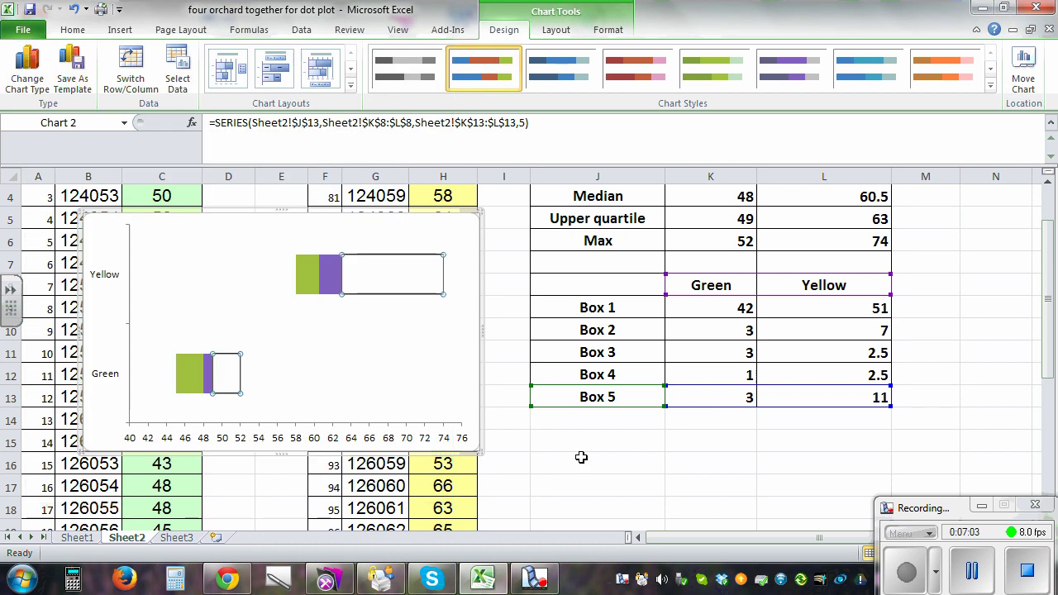
{"action": "left_click", "coordinate": [581, 457]}
Set the border color of the Box 5 series to no line
{"action": "left_click", "coordinate": [397, 372]}
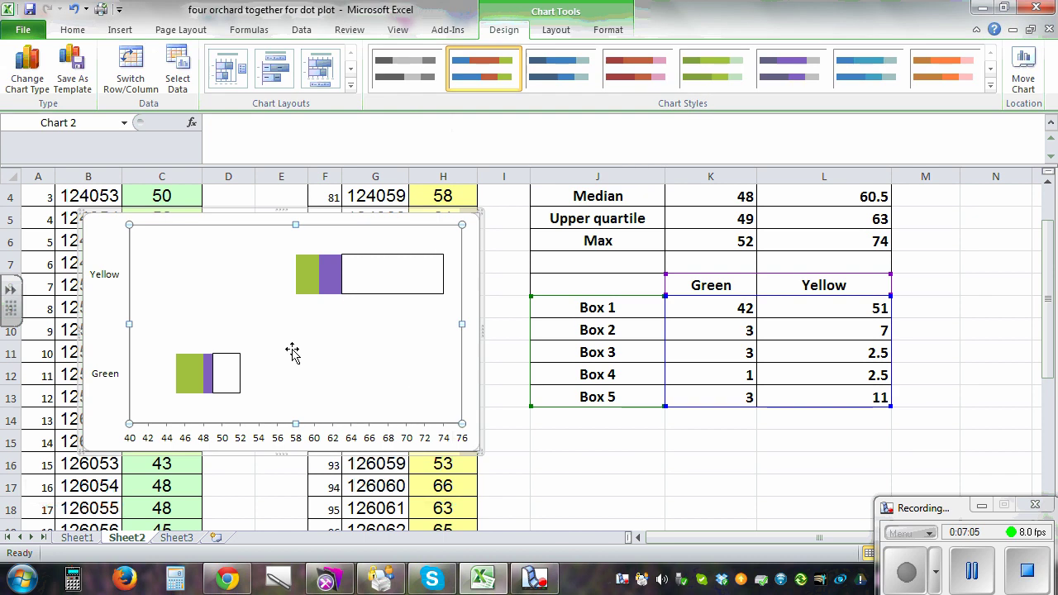
{"action": "right_click", "coordinate": [383, 287]}
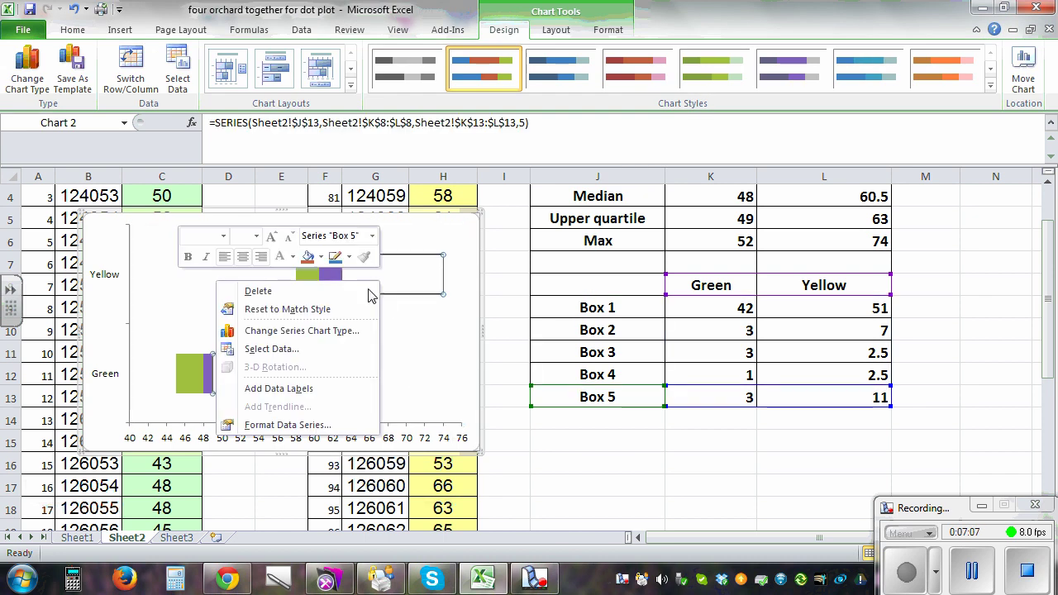
{"action": "left_click", "coordinate": [285, 424]}
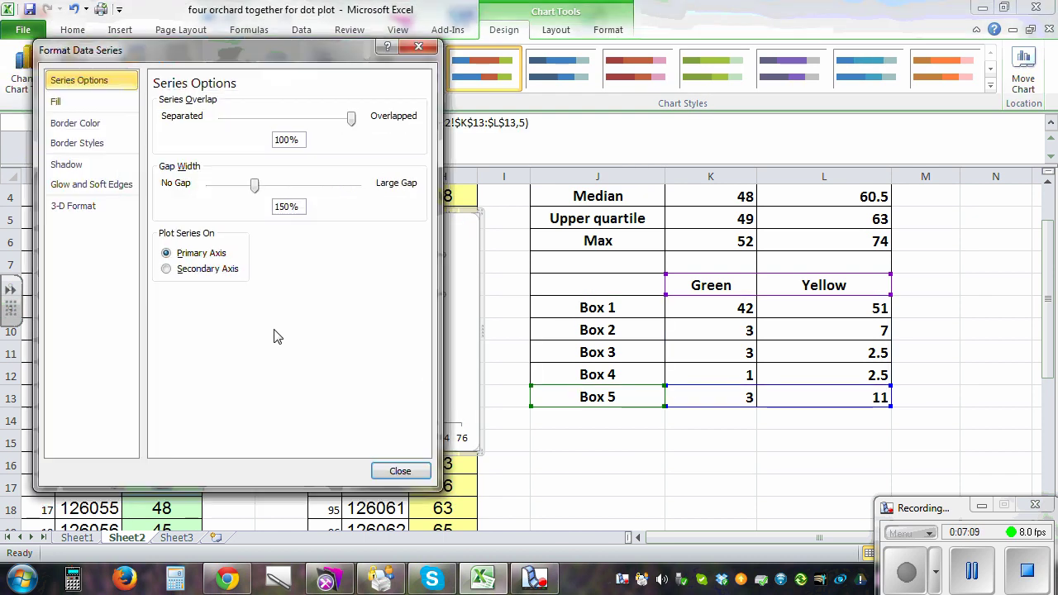
{"action": "left_click", "coordinate": [86, 125]}
{"action": "left_click", "coordinate": [158, 102]}
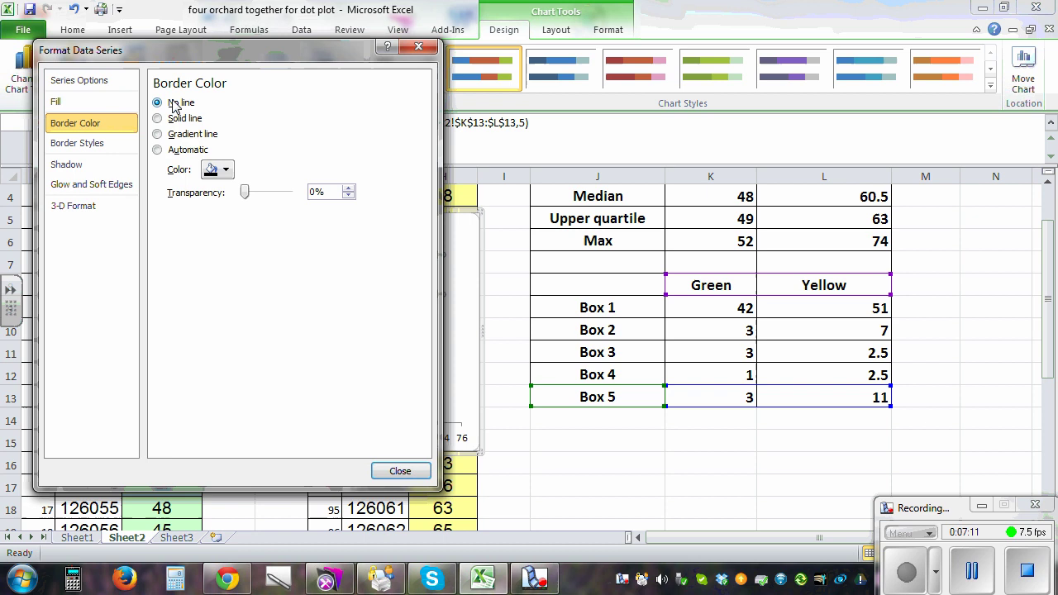
{"action": "left_click", "coordinate": [400, 471]}
{"action": "left_click", "coordinate": [677, 437]}
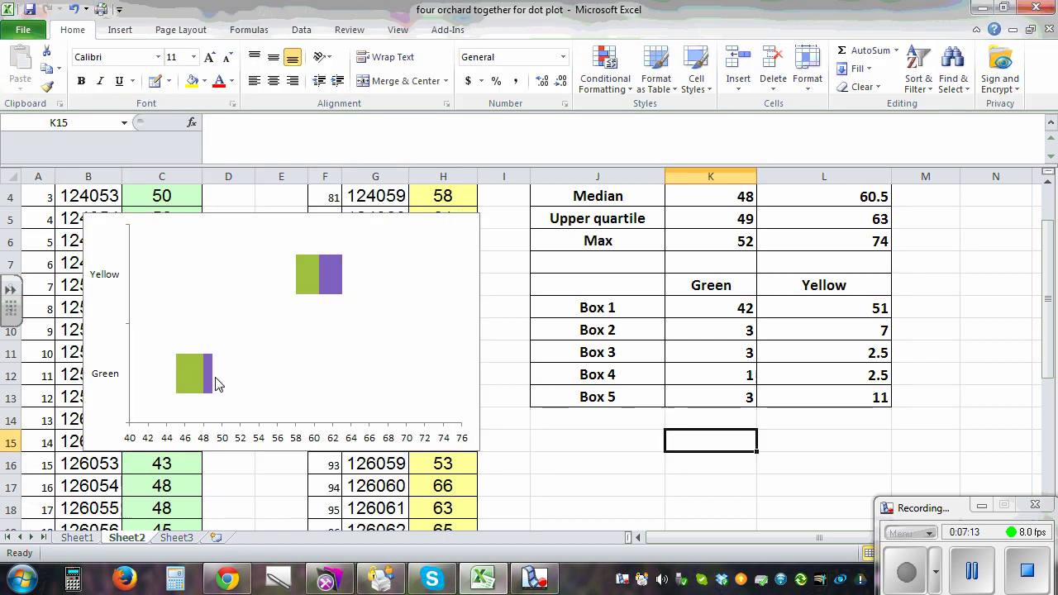
Give the Box 3 series a solid border line in both bars, keeping its fill
{"action": "left_click", "coordinate": [191, 387]}
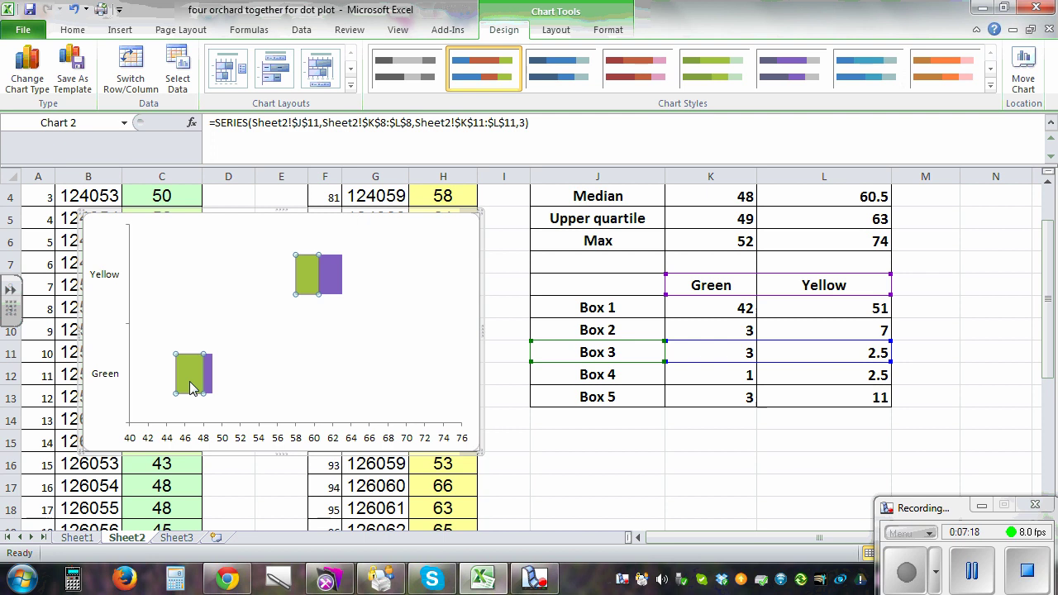
{"action": "right_click", "coordinate": [191, 386]}
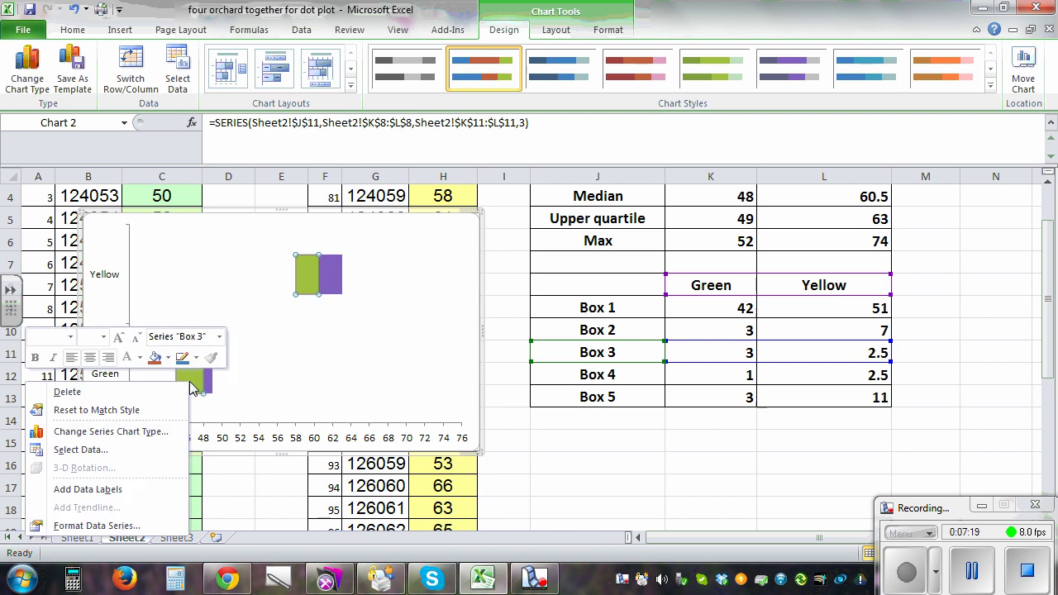
{"action": "left_click", "coordinate": [142, 529]}
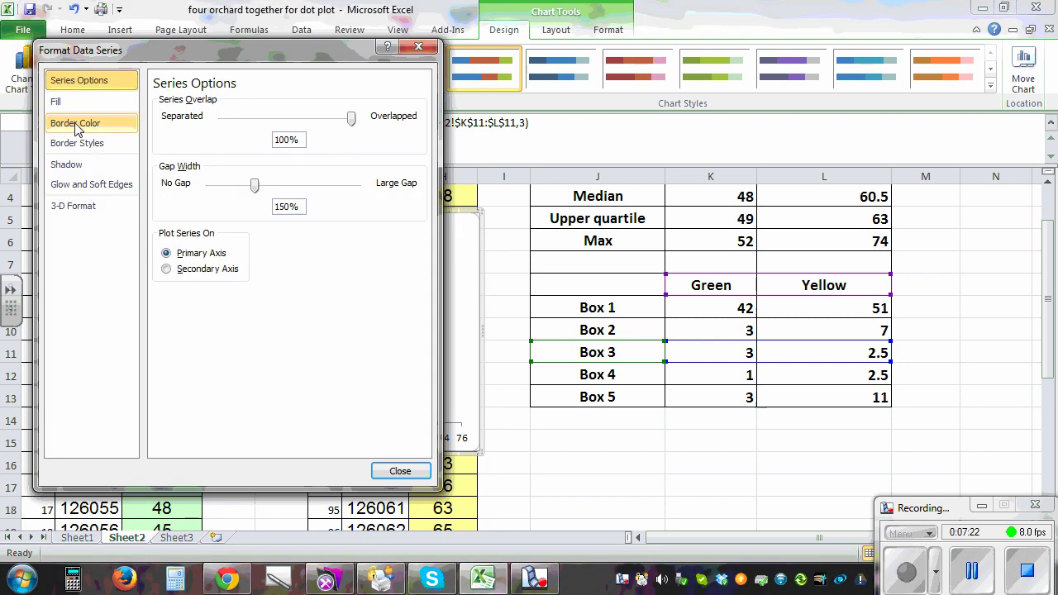
{"action": "left_click", "coordinate": [77, 124]}
{"action": "left_click", "coordinate": [157, 118]}
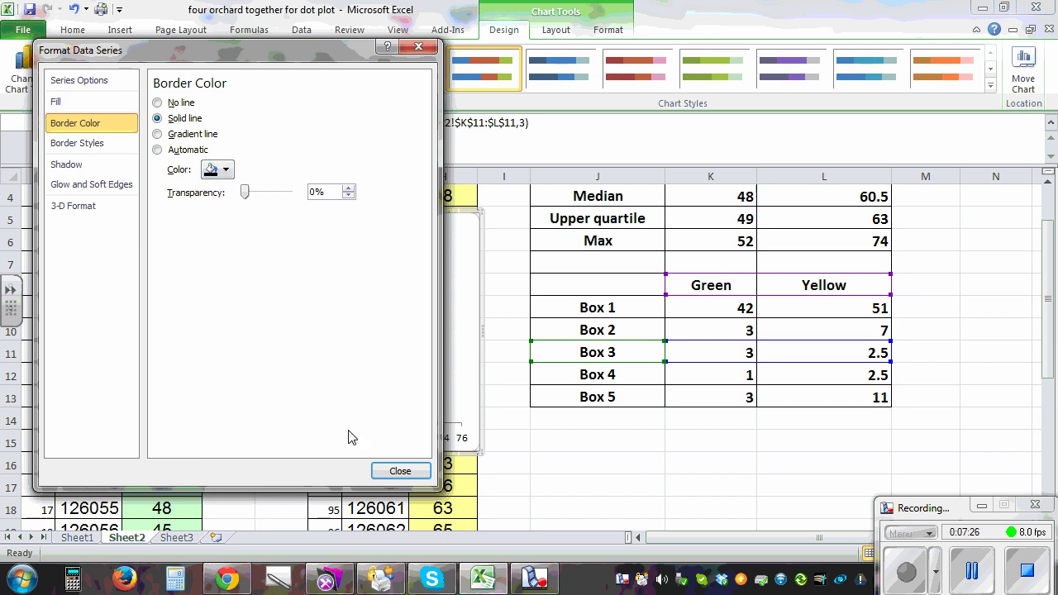
{"action": "left_click", "coordinate": [399, 469]}
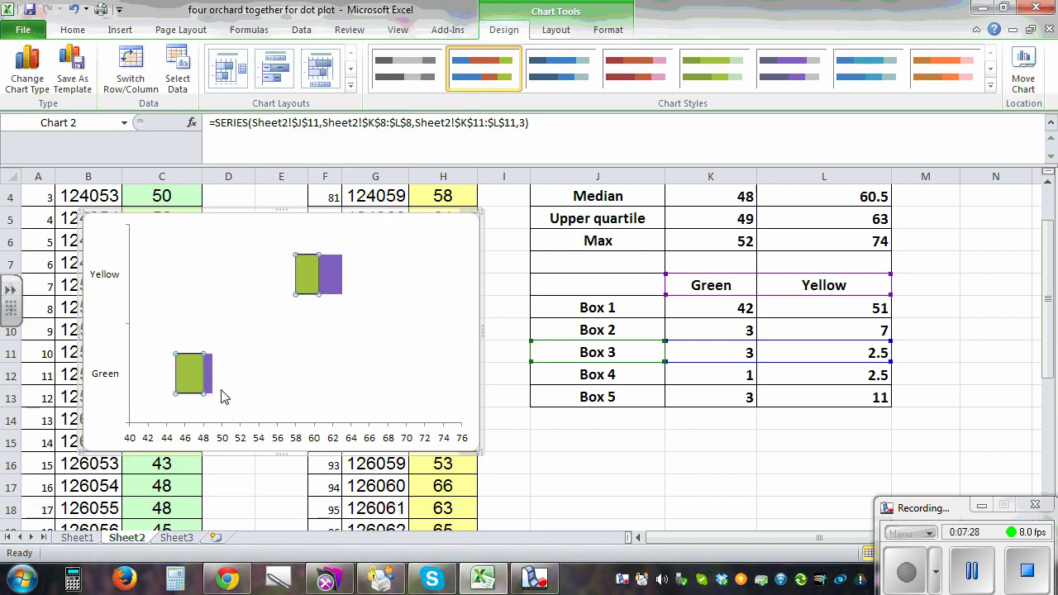
{"action": "left_click", "coordinate": [190, 382]}
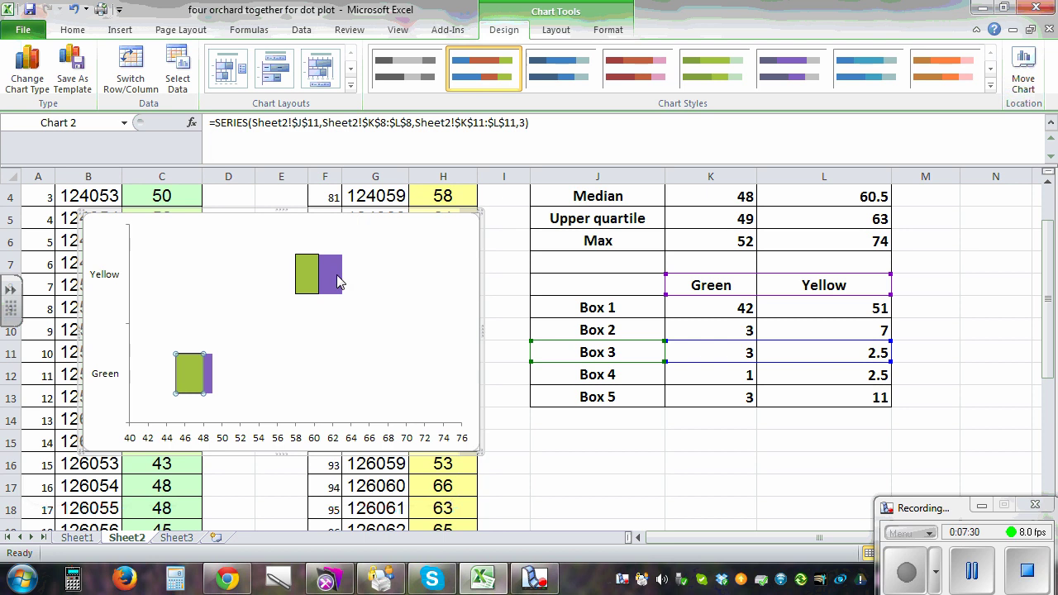
Give the Box 4 series a solid border line in both bars, keeping its fill
{"action": "left_click", "coordinate": [329, 286]}
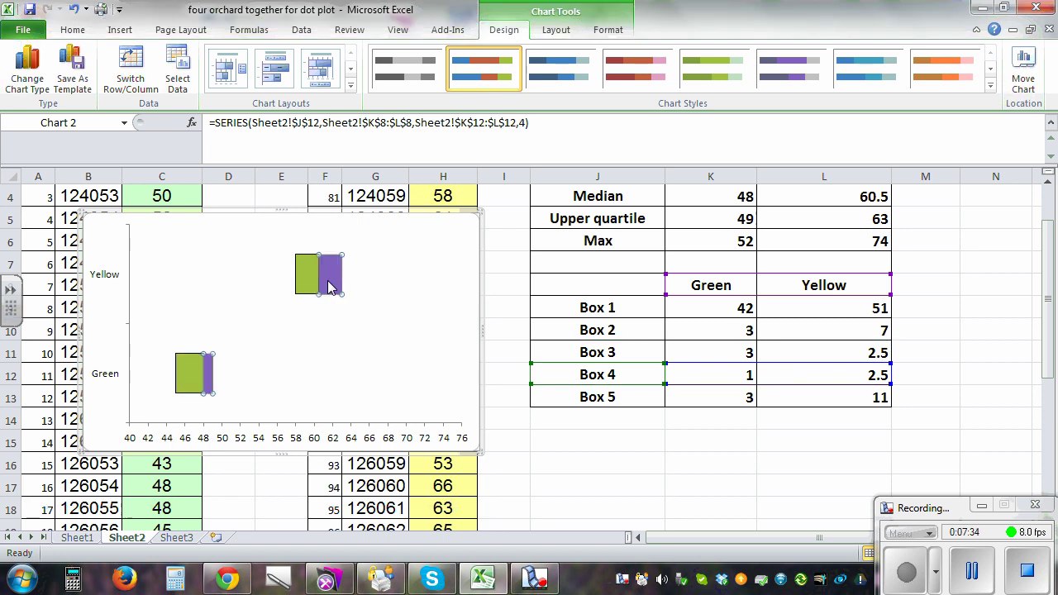
{"action": "right_click", "coordinate": [329, 286]}
{"action": "left_click", "coordinate": [292, 426]}
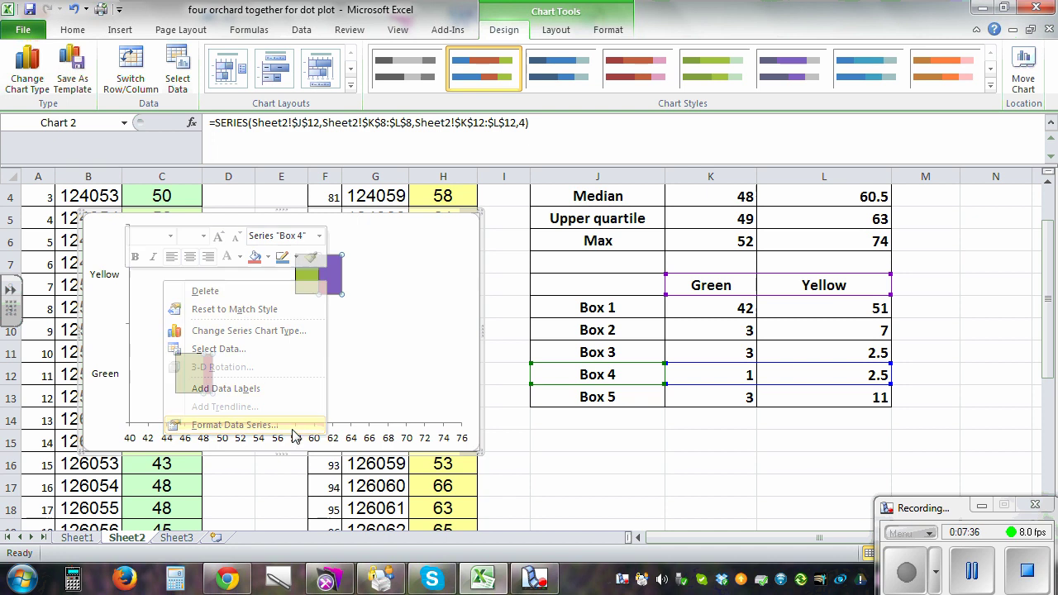
{"action": "left_click", "coordinate": [75, 123]}
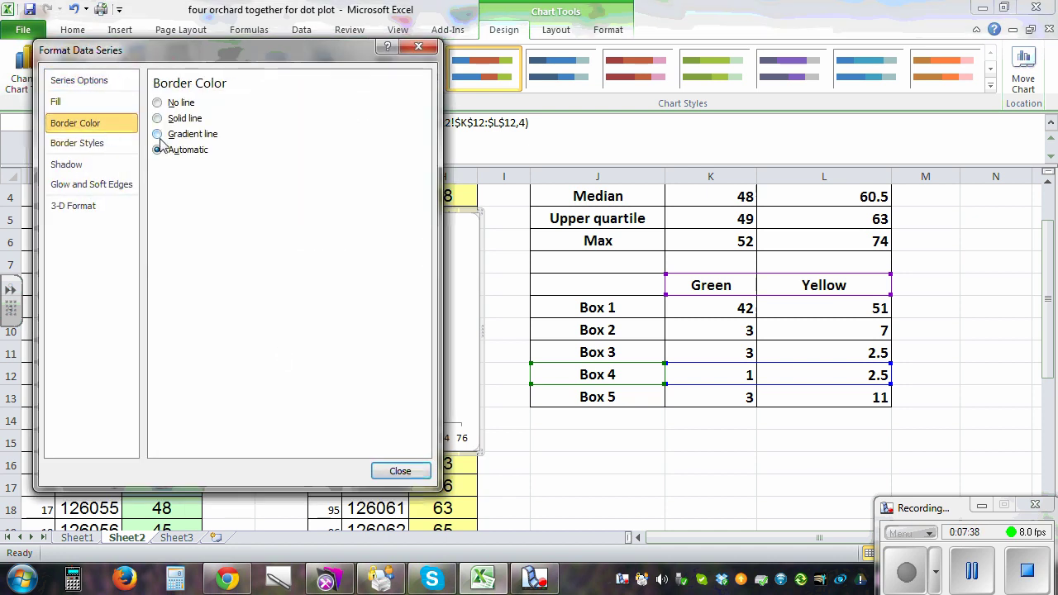
{"action": "left_click", "coordinate": [198, 121]}
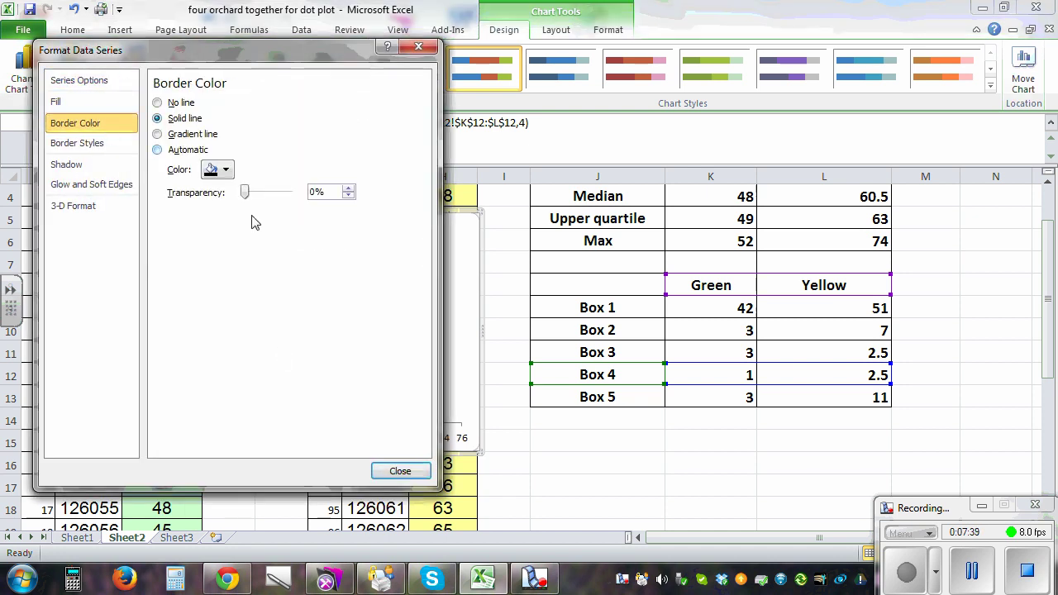
{"action": "left_click", "coordinate": [397, 467]}
{"action": "left_click", "coordinate": [361, 376]}
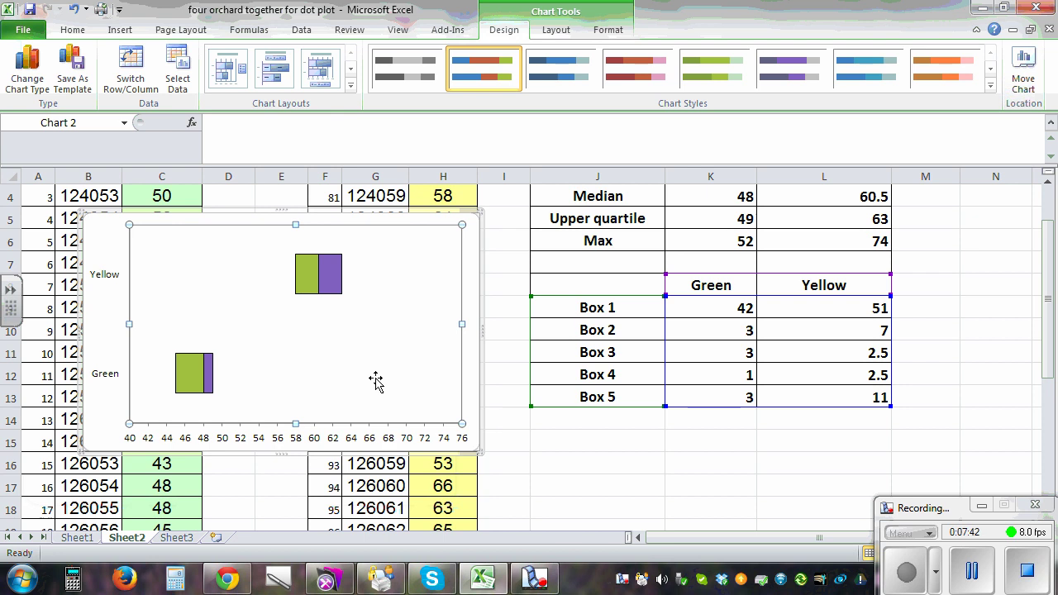
{"action": "left_click", "coordinate": [669, 471]}
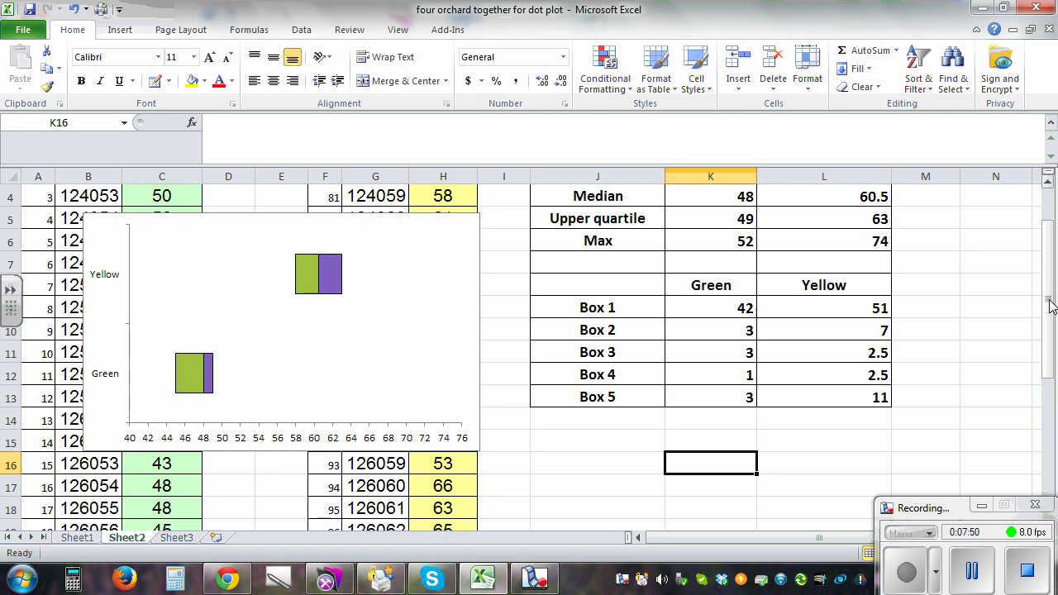
Move the whole chart up the sheet so both bars and the axis sit alongside the summary statistics table
{"action": "left_click_drag", "start_coordinate": [1047, 306], "coordinate": [1046, 287]}
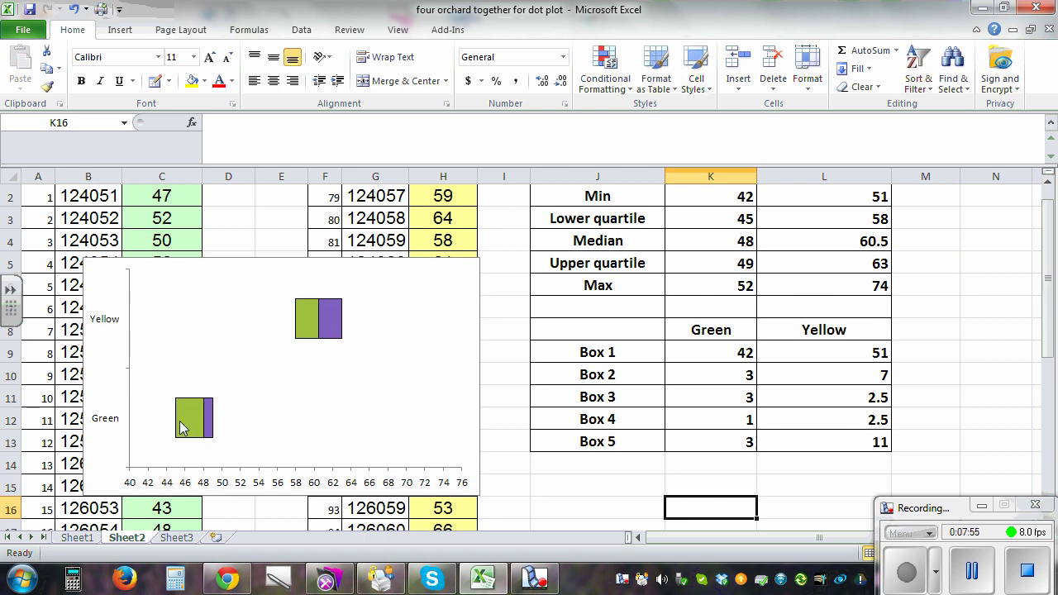
{"action": "left_click", "coordinate": [1048, 182]}
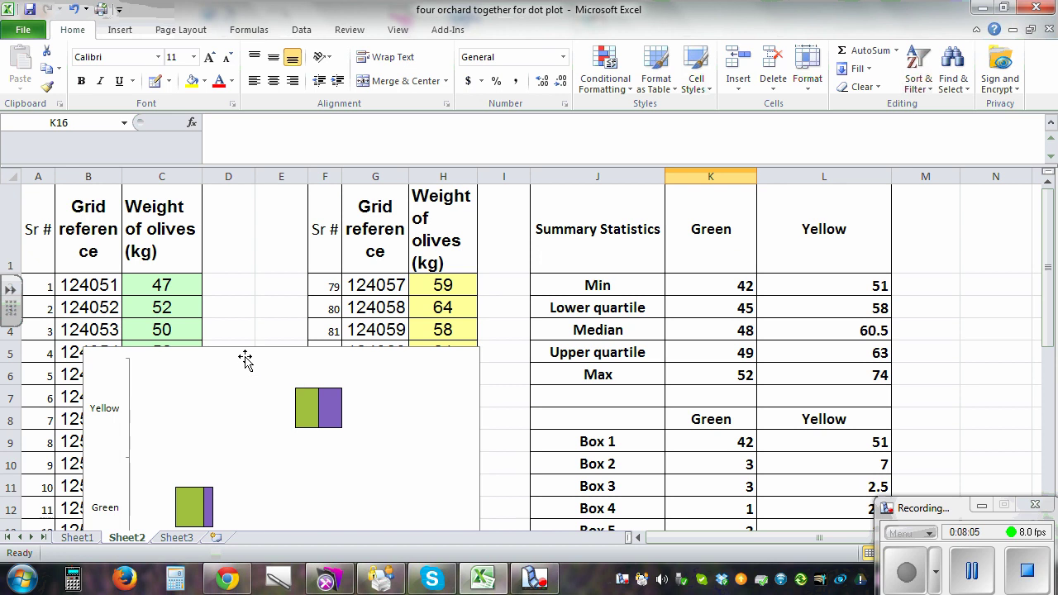
{"action": "left_click_drag", "start_coordinate": [245, 358], "coordinate": [253, 267]}
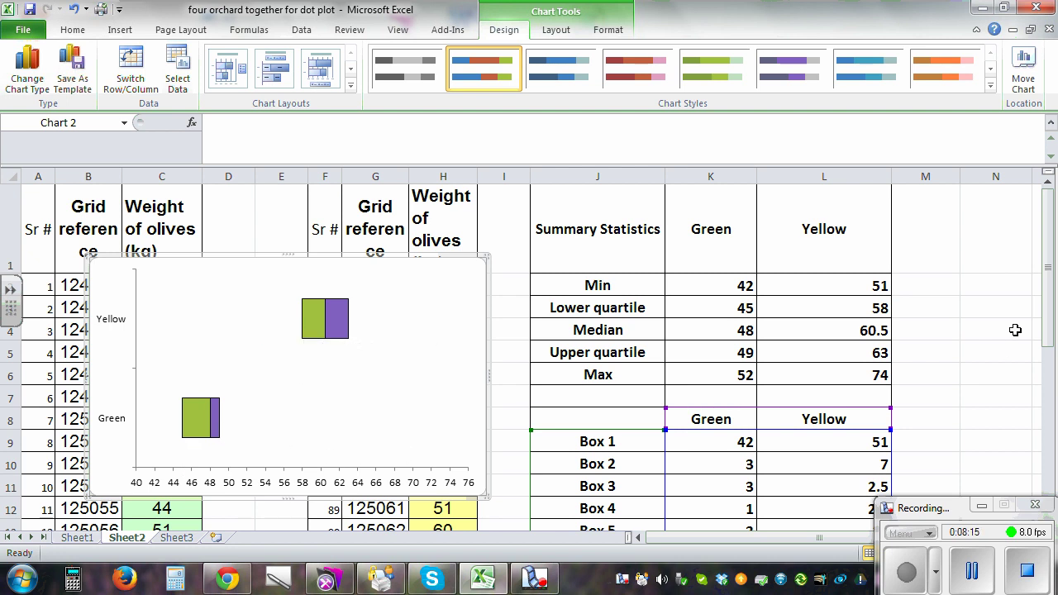
{"action": "left_click_drag", "start_coordinate": [1050, 341], "coordinate": [1049, 311]}
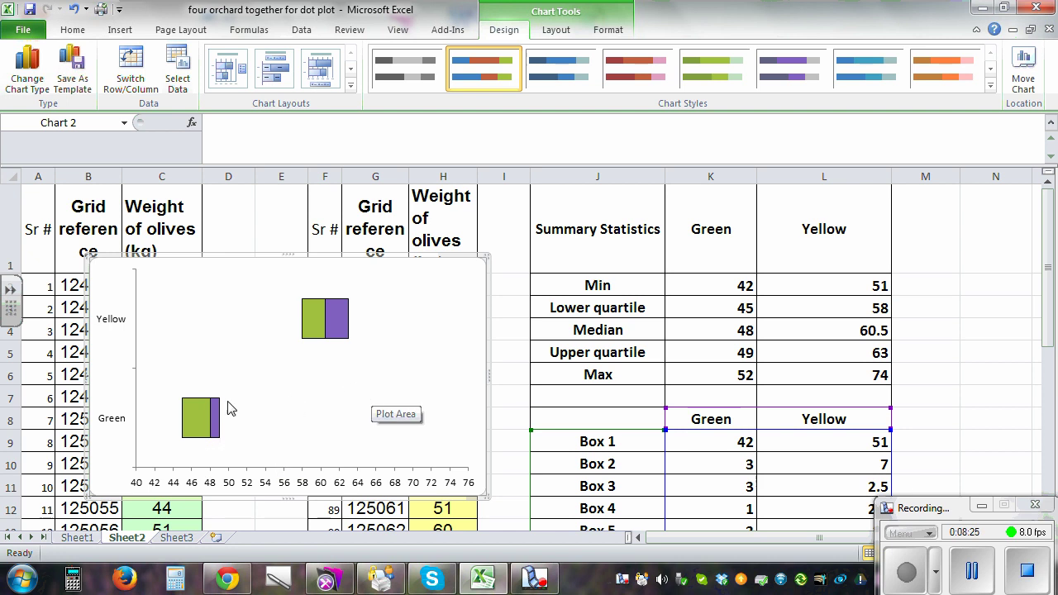
Add horizontal error bars to the invisible Box 2 series and keep their formatting options clear of the chart
{"action": "left_click", "coordinate": [312, 334]}
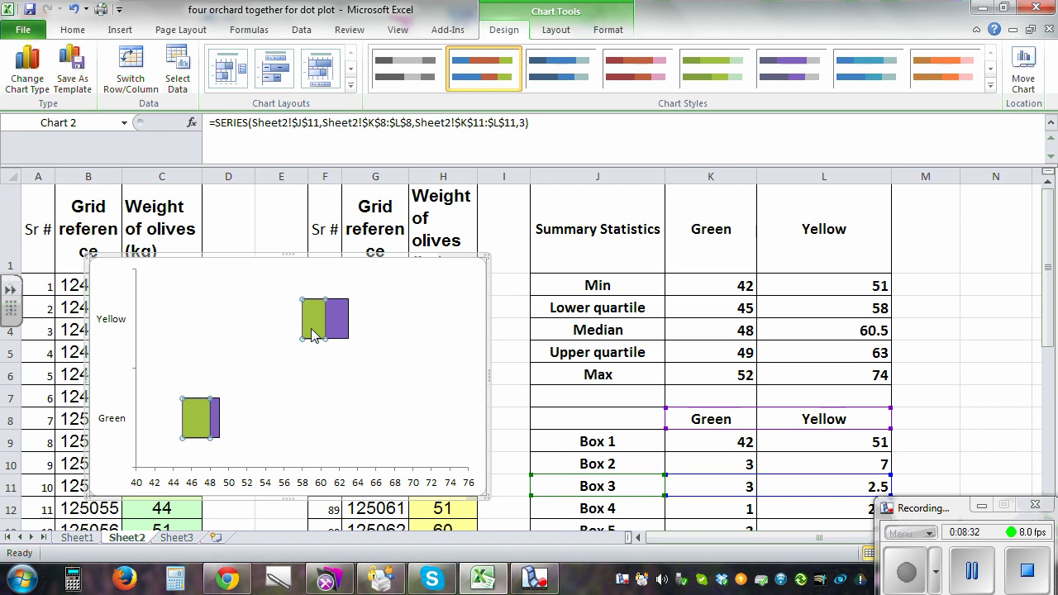
{"action": "key", "text": "Up"}
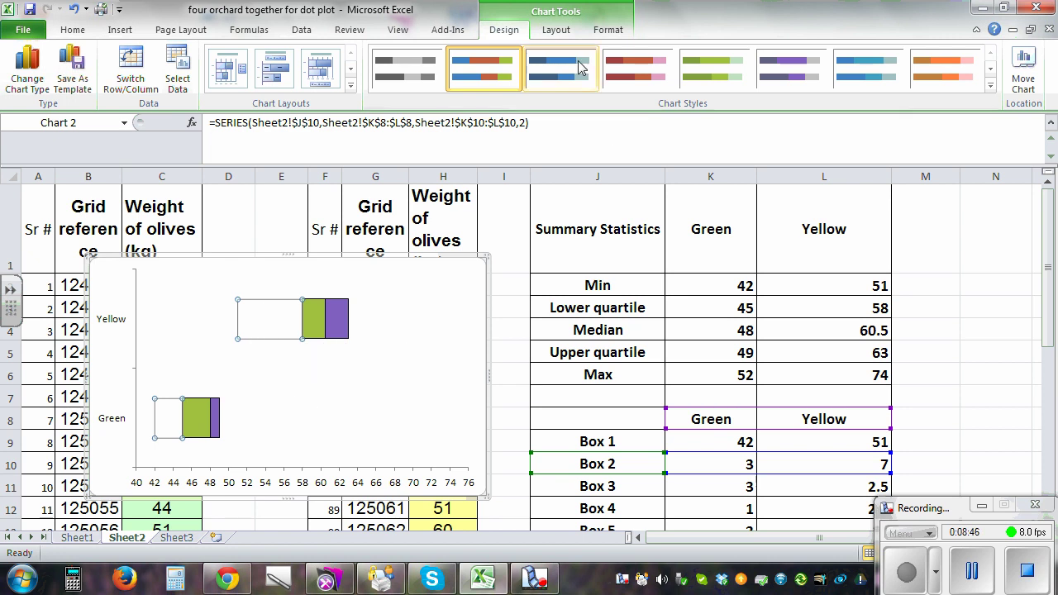
{"action": "left_click", "coordinate": [556, 30]}
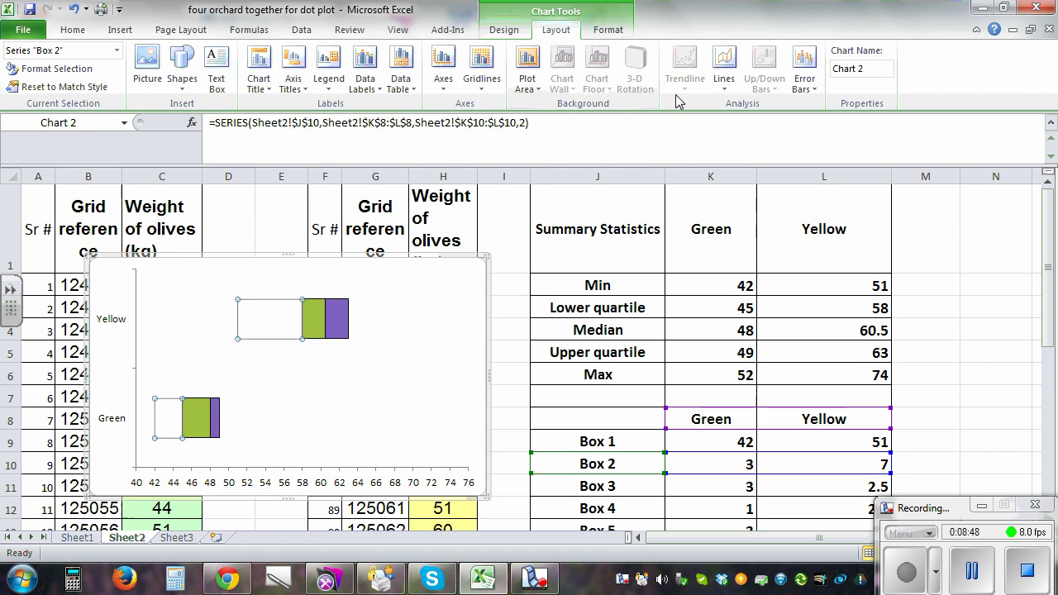
{"action": "left_click", "coordinate": [804, 75]}
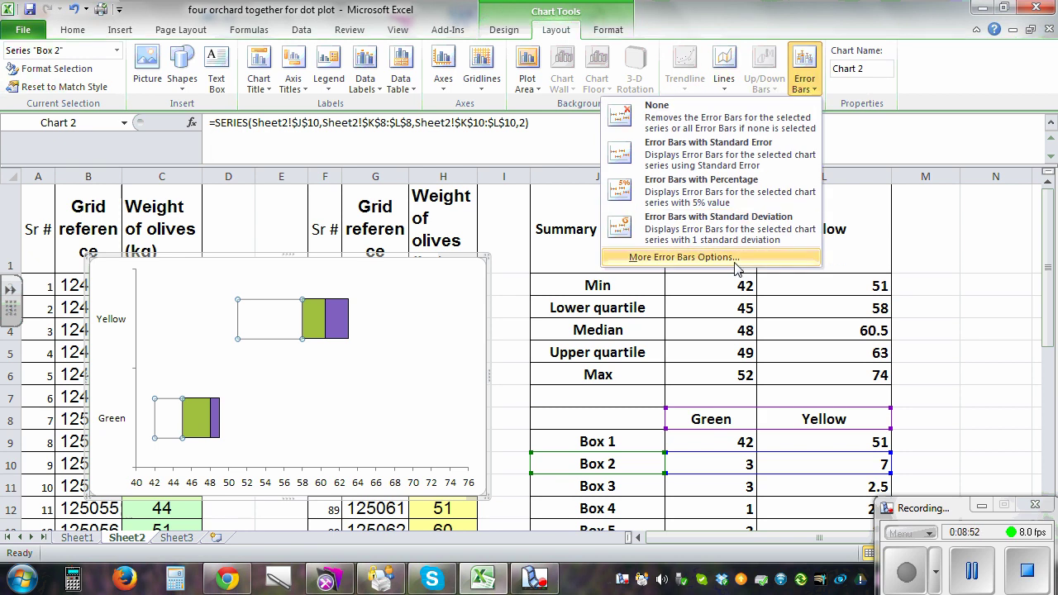
{"action": "left_click", "coordinate": [685, 257]}
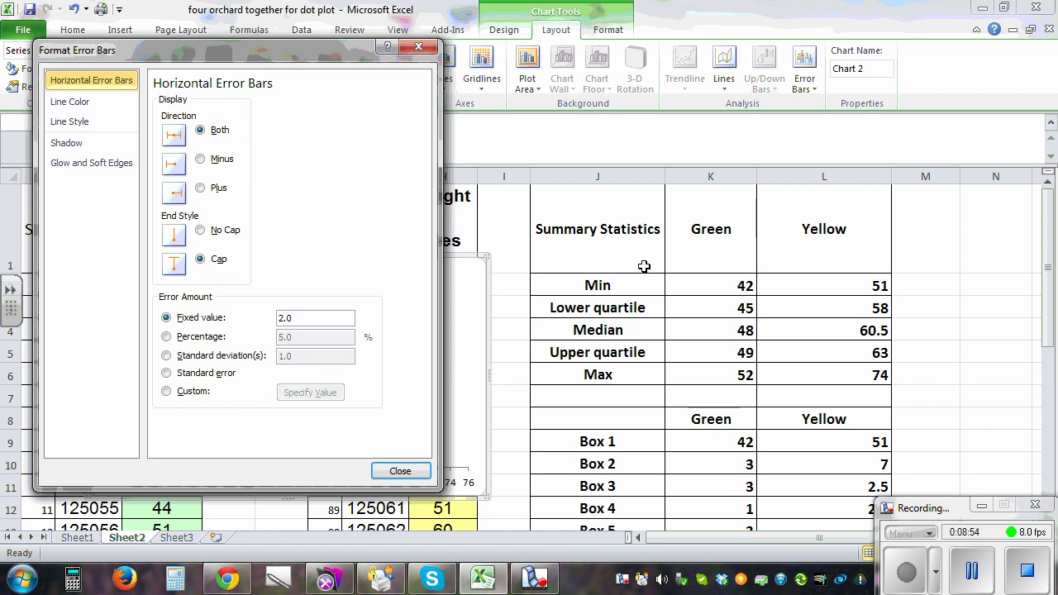
{"action": "left_click_drag", "start_coordinate": [197, 58], "coordinate": [701, 40]}
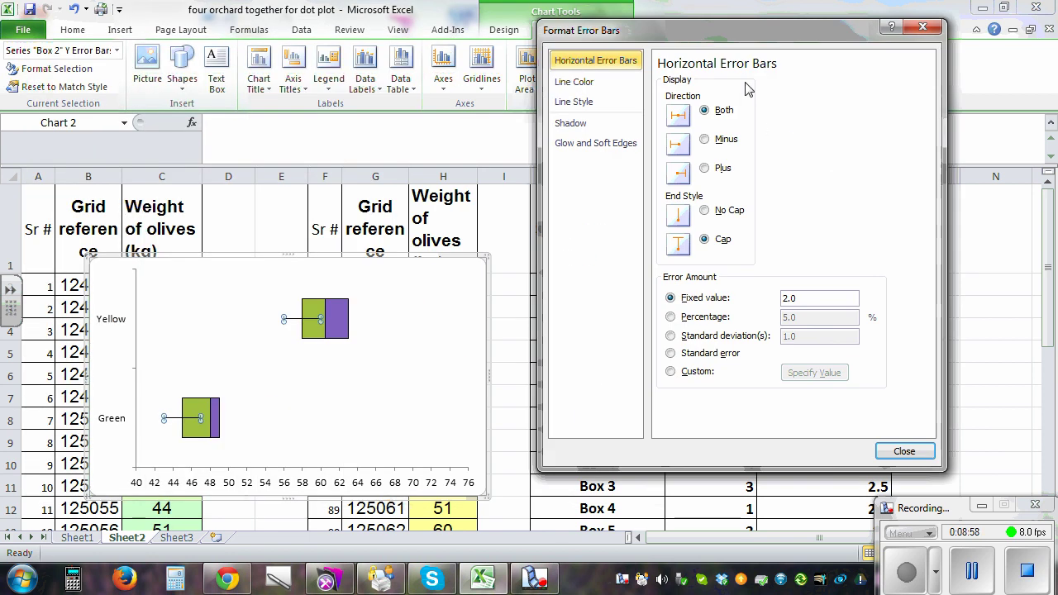
Set the Box 2 error bars to the Minus direction with a percentage error amount of 100%
{"action": "left_click", "coordinate": [705, 141]}
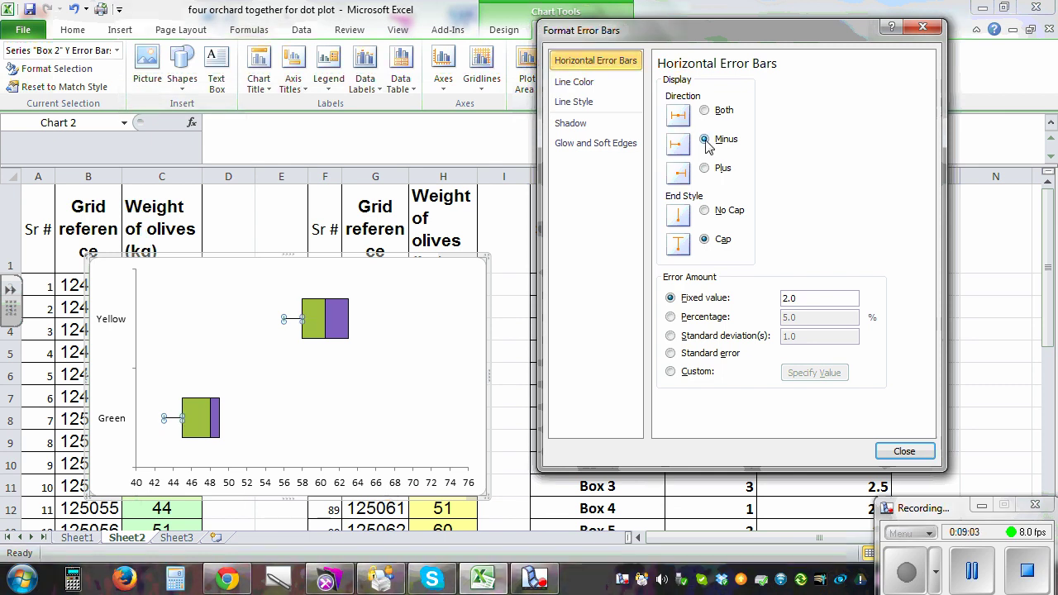
{"action": "left_click", "coordinate": [669, 317]}
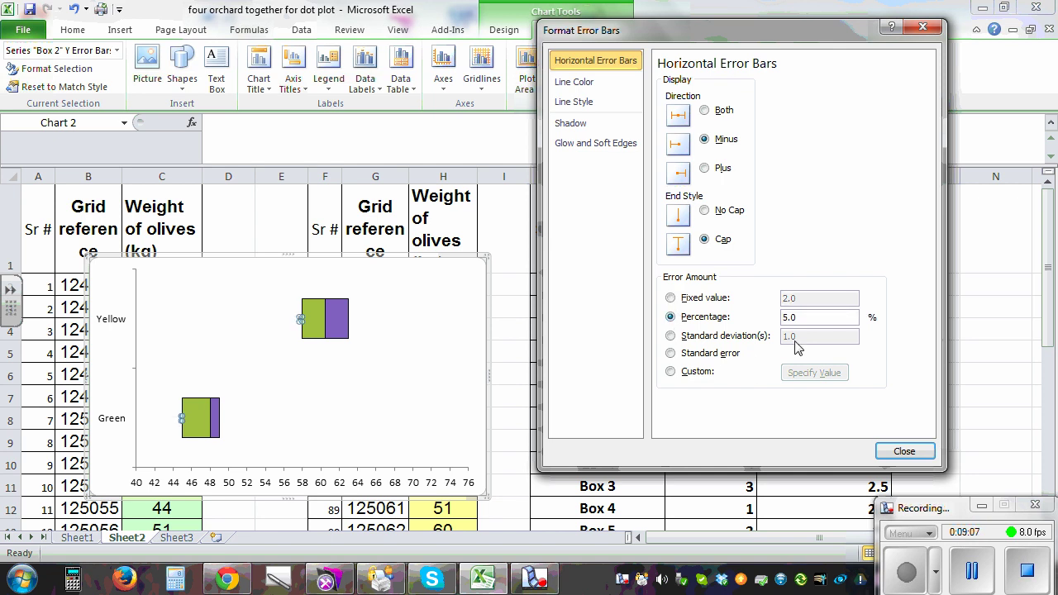
{"action": "left_click_drag", "start_coordinate": [799, 318], "coordinate": [751, 318]}
{"action": "type", "text": "100"}
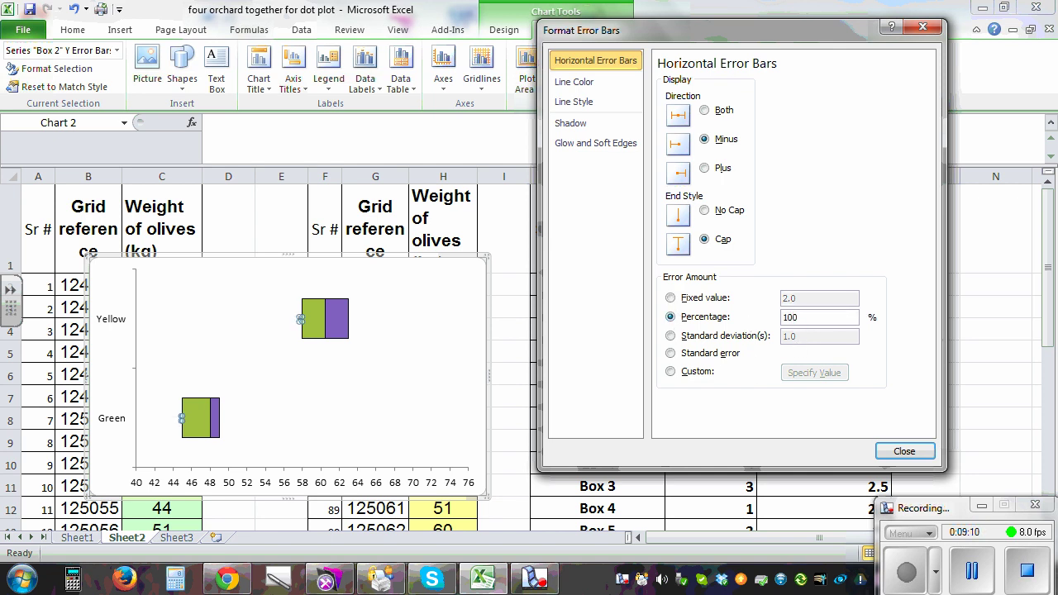
{"action": "left_click", "coordinate": [919, 457]}
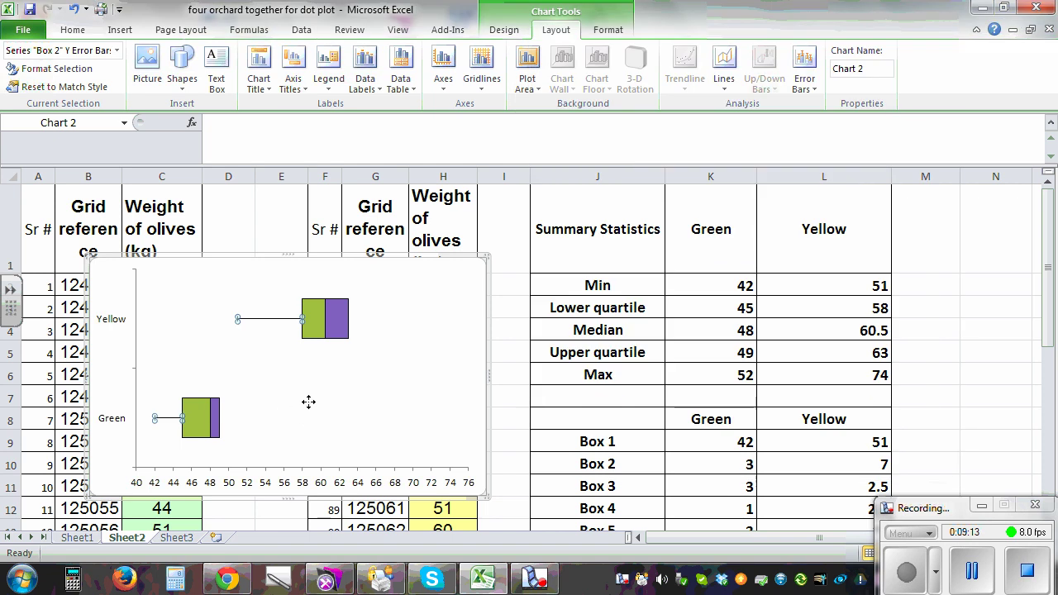
{"action": "left_click", "coordinate": [306, 402]}
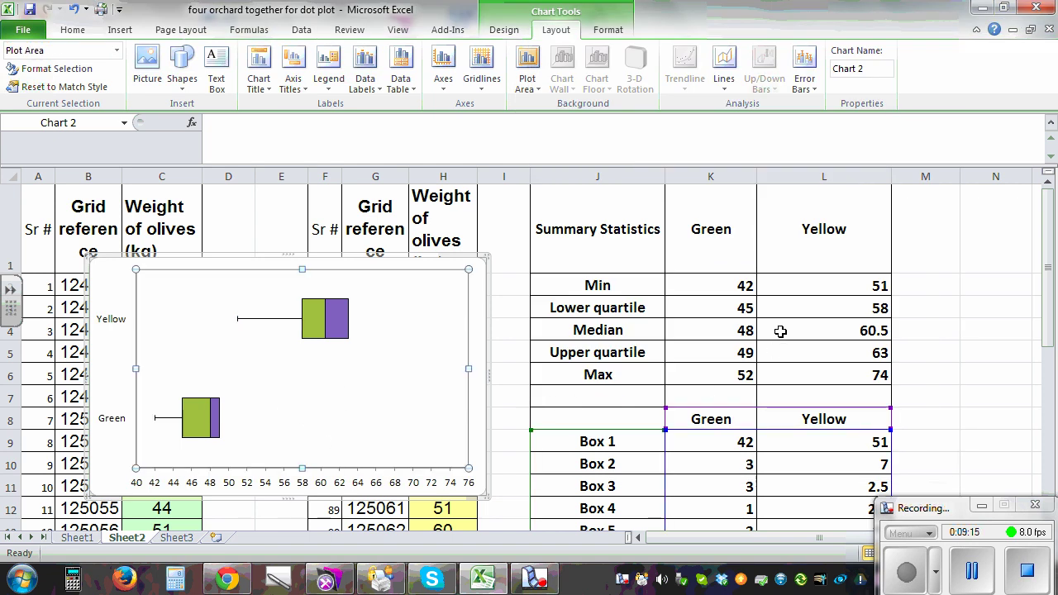
Reposition the chart lower on the sheet so it is in view together with the complete Box 1 to Box 5 table
{"action": "mouse_move", "coordinate": [155, 426]}
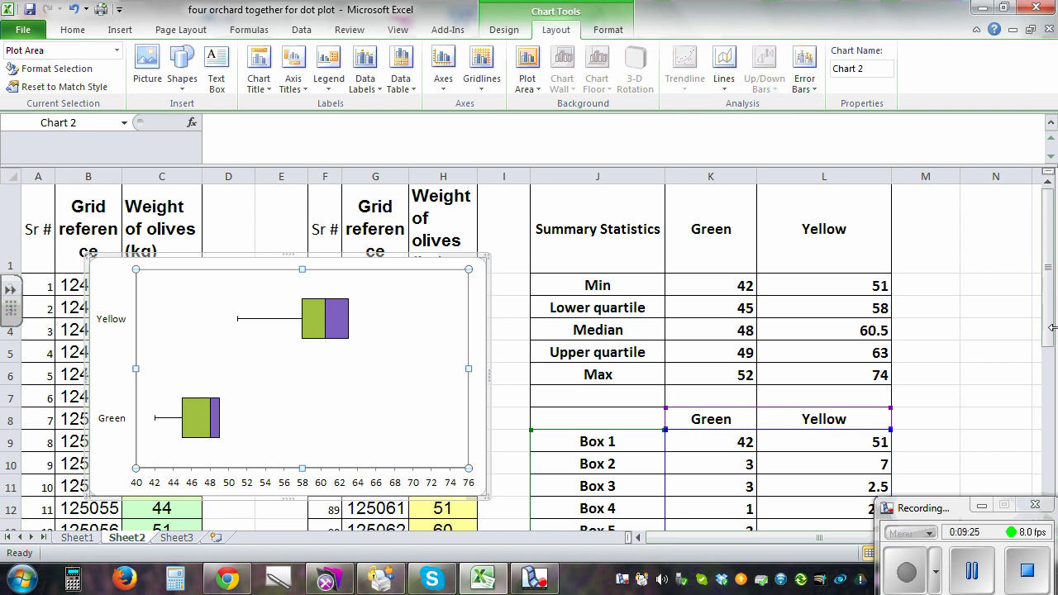
{"action": "left_click_drag", "start_coordinate": [1047, 312], "coordinate": [1047, 310]}
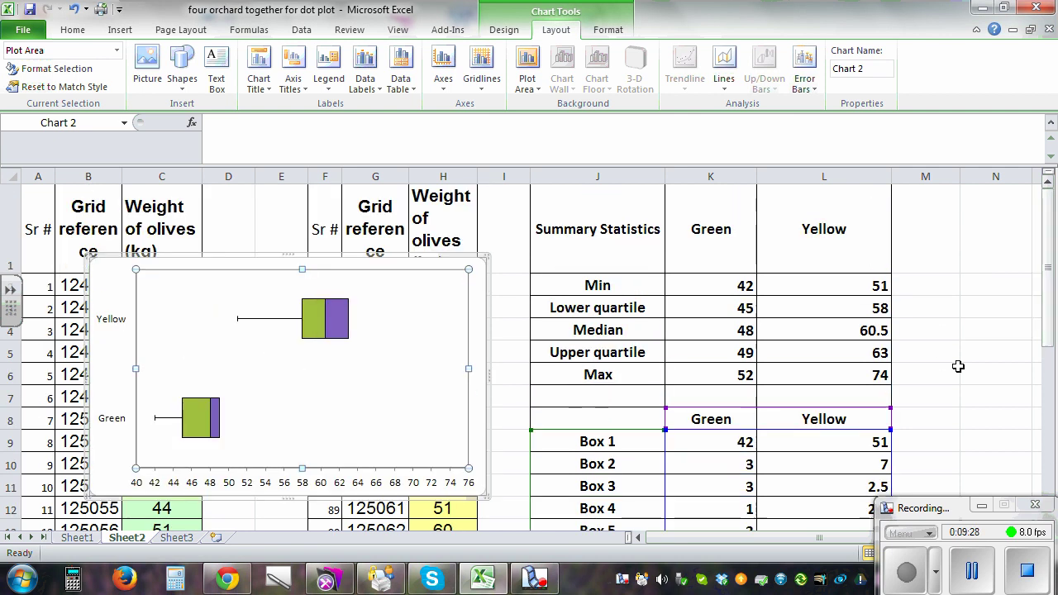
{"action": "left_click", "coordinate": [342, 330]}
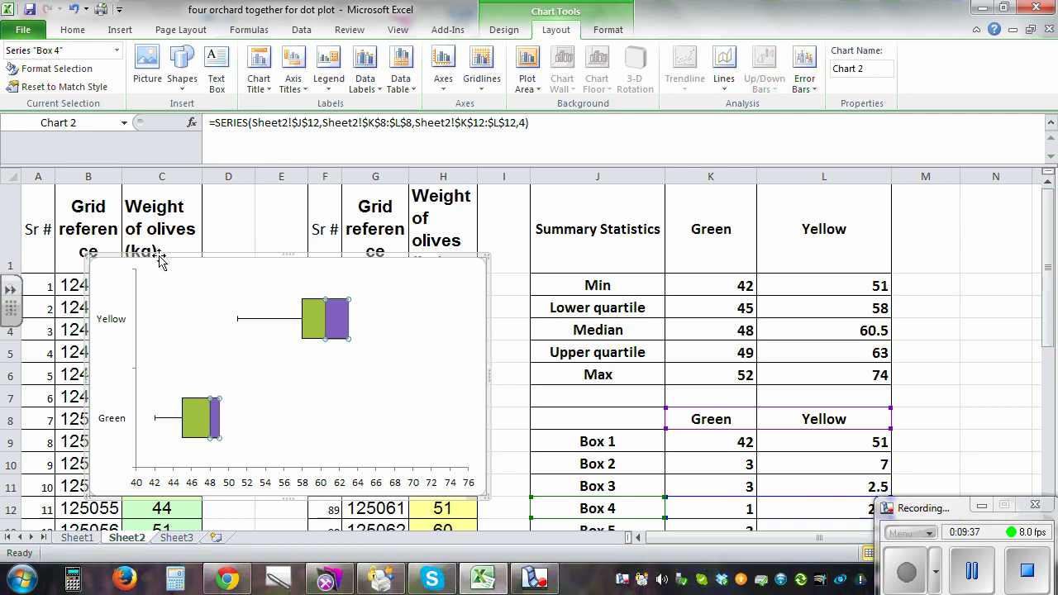
{"action": "left_click_drag", "start_coordinate": [184, 260], "coordinate": [189, 212]}
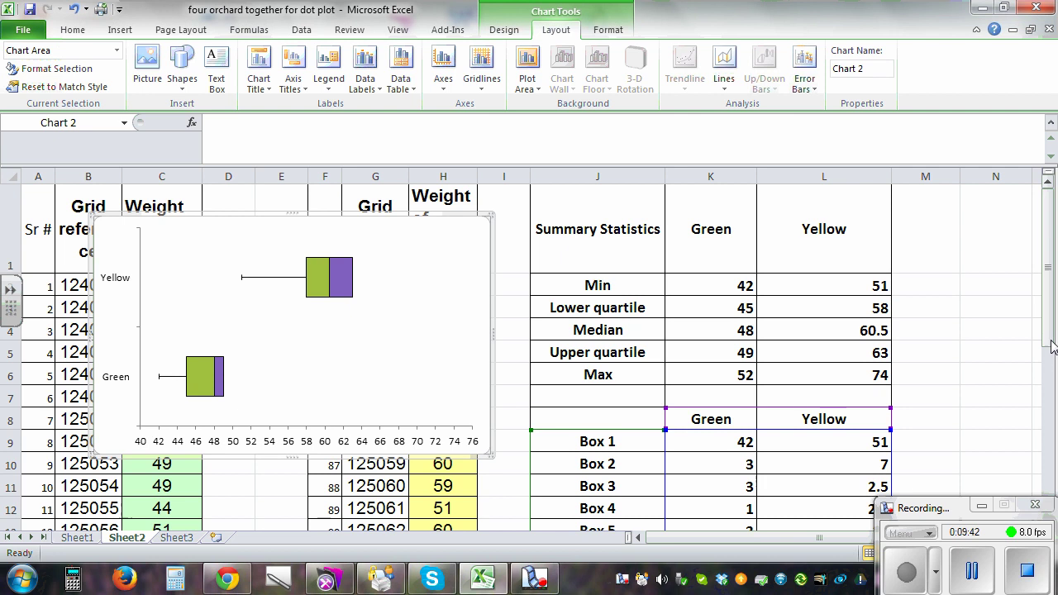
{"action": "left_click_drag", "start_coordinate": [1050, 343], "coordinate": [1045, 349]}
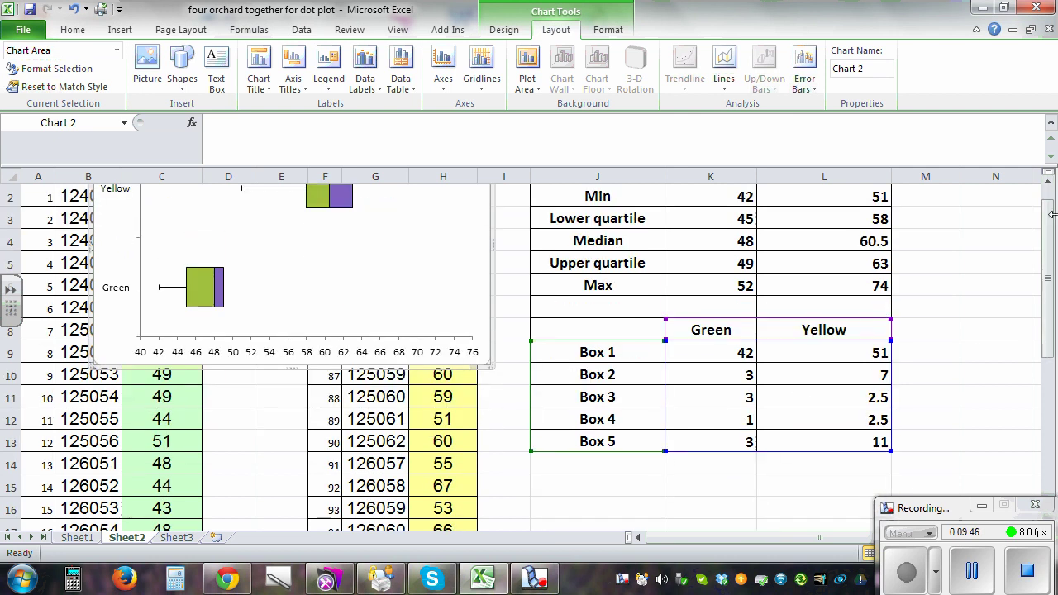
{"action": "left_click", "coordinate": [1050, 183]}
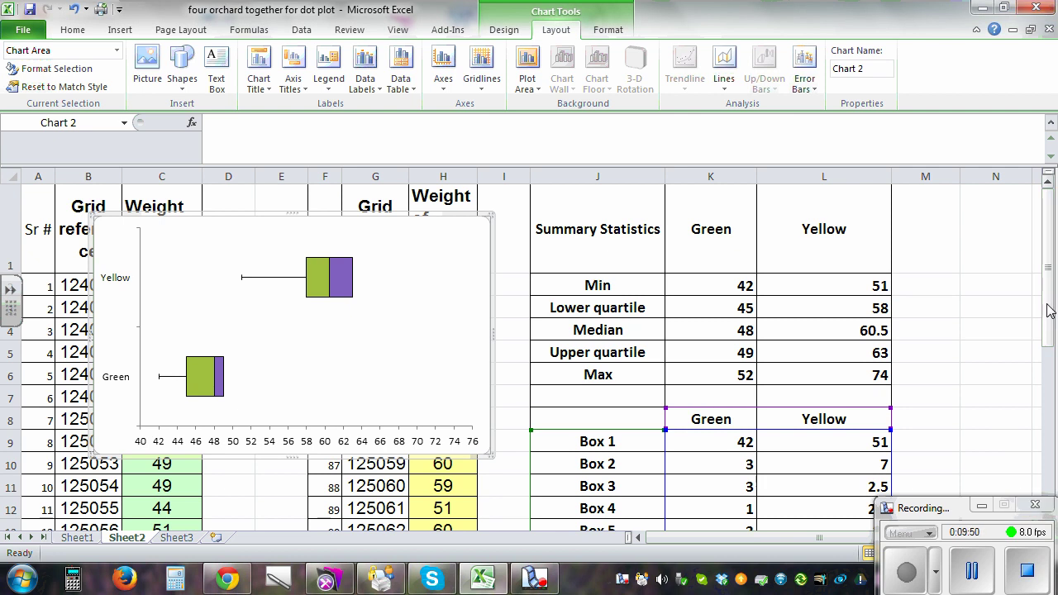
{"action": "left_click_drag", "start_coordinate": [259, 219], "coordinate": [246, 298]}
{"action": "left_click_drag", "start_coordinate": [1051, 284], "coordinate": [1049, 307]}
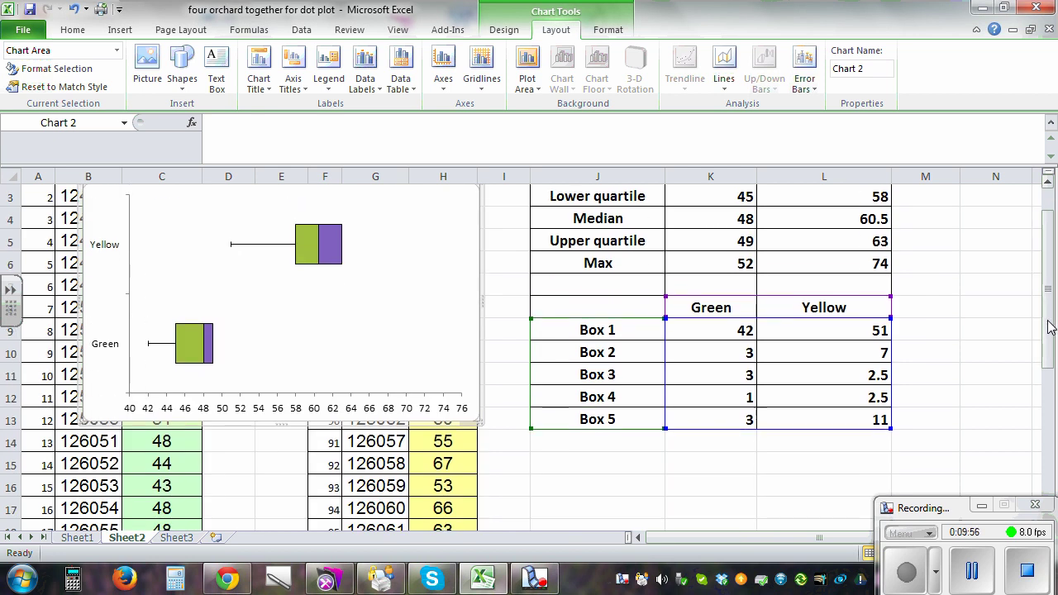
Add horizontal error bars to the Box 4 series through the detailed error bar options
{"action": "left_click", "coordinate": [208, 352]}
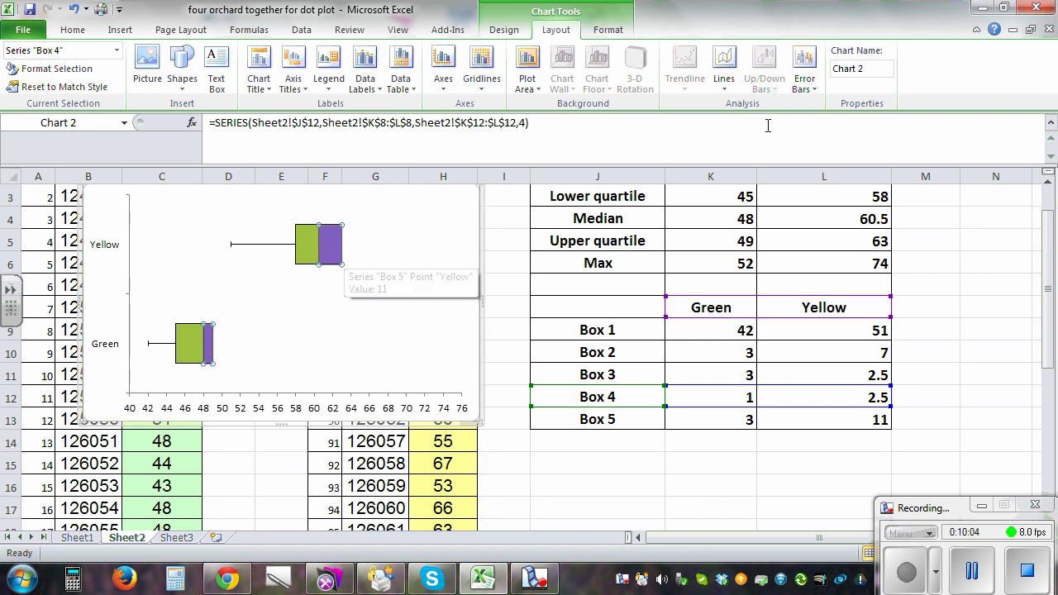
{"action": "left_click", "coordinate": [803, 82]}
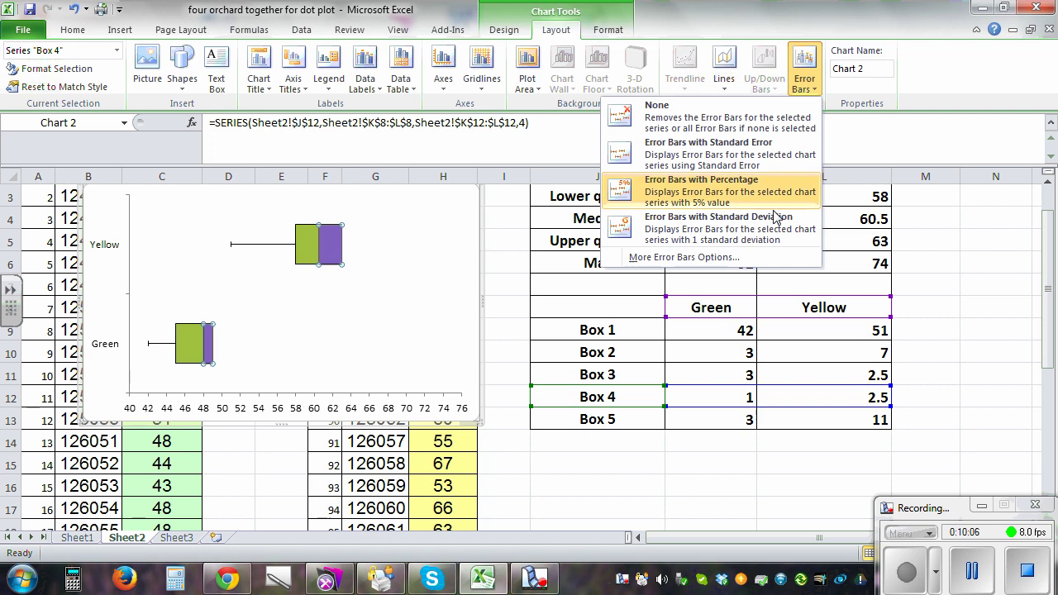
{"action": "left_click", "coordinate": [747, 259]}
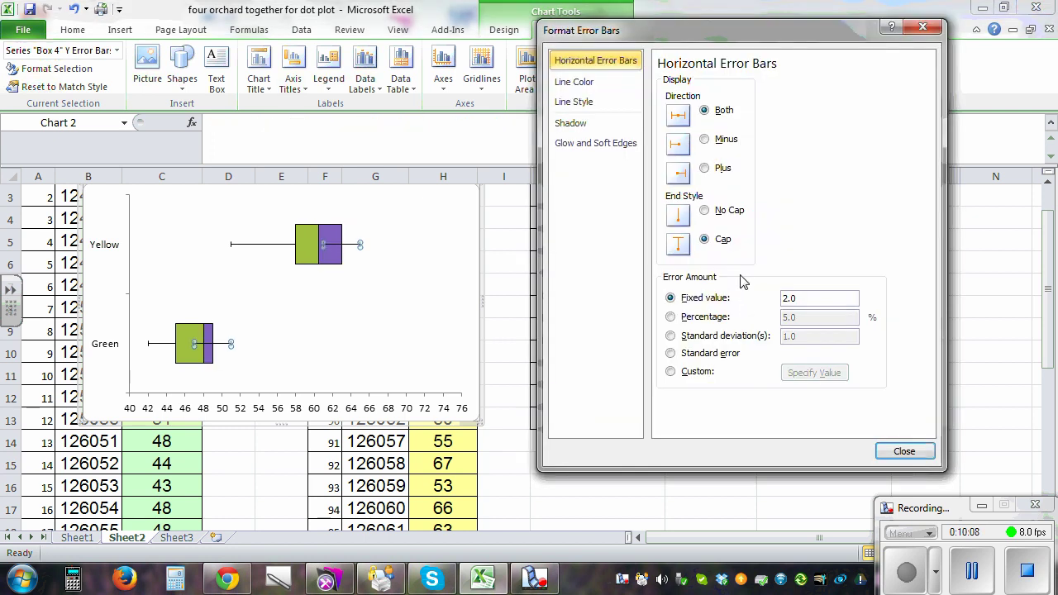
Set the Box 4 error bars to the Plus direction with custom positive error values from the Green and Yellow cells of the Box 5 row
{"action": "left_click", "coordinate": [704, 168]}
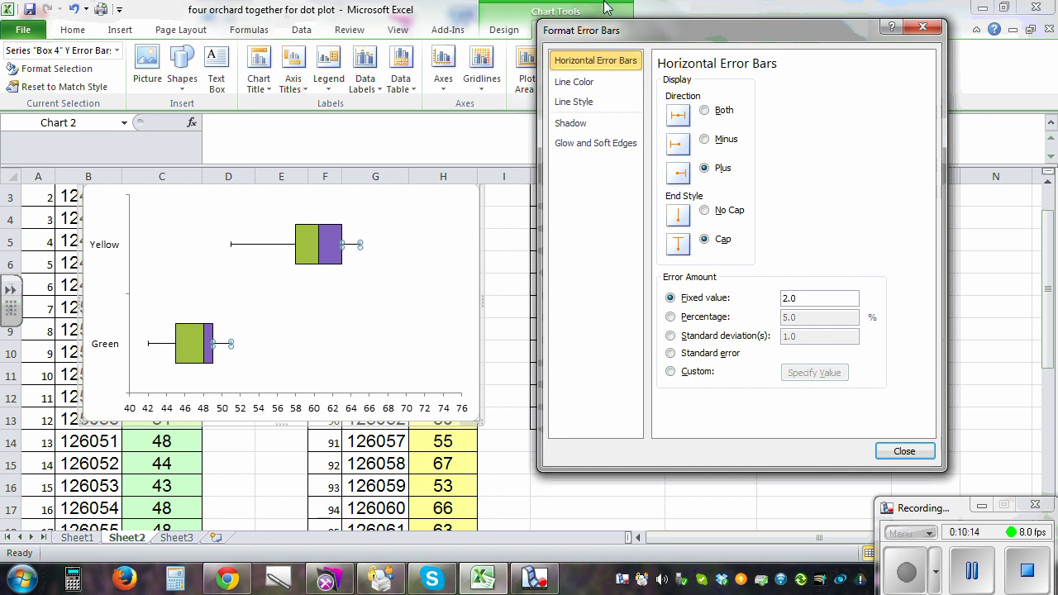
{"action": "left_click_drag", "start_coordinate": [645, 41], "coordinate": [126, 29]}
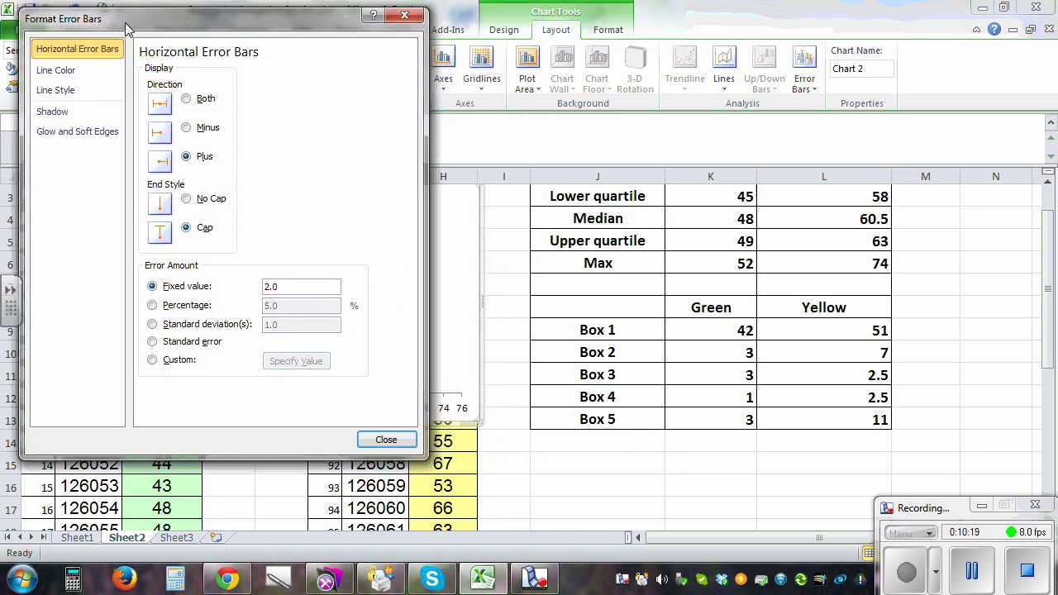
{"action": "left_click", "coordinate": [152, 360]}
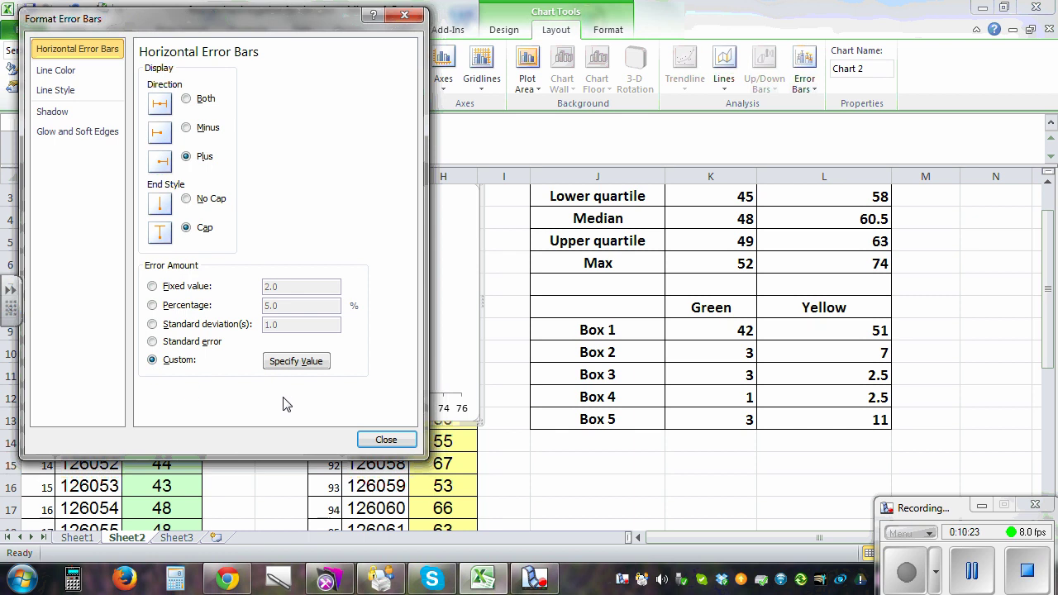
{"action": "left_click", "coordinate": [296, 361]}
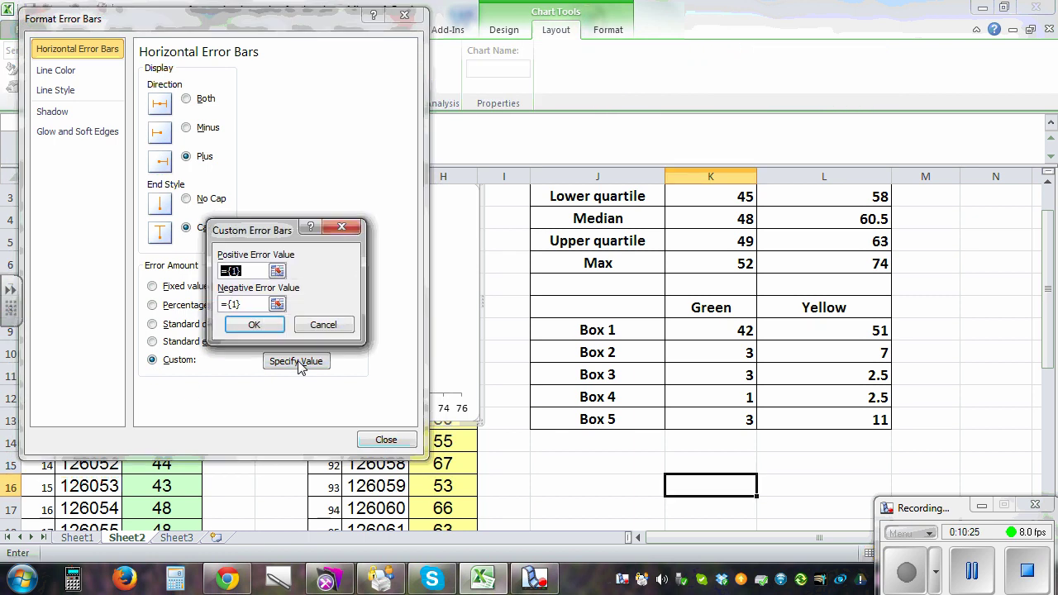
{"action": "left_click_drag", "start_coordinate": [709, 419], "coordinate": [819, 419]}
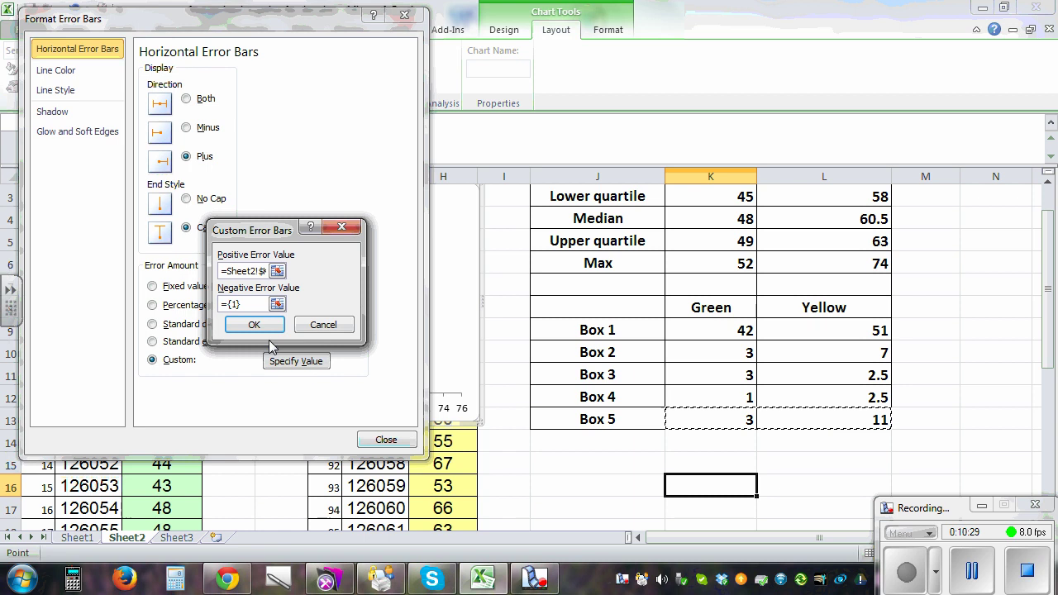
{"action": "left_click", "coordinate": [255, 325]}
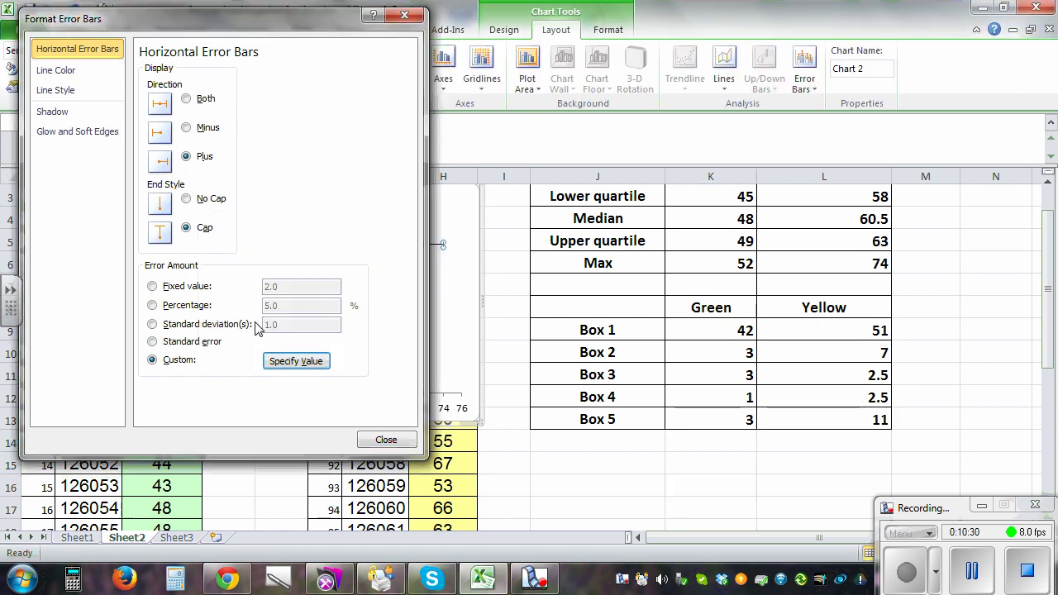
{"action": "left_click", "coordinate": [386, 440]}
{"action": "left_click", "coordinate": [424, 370]}
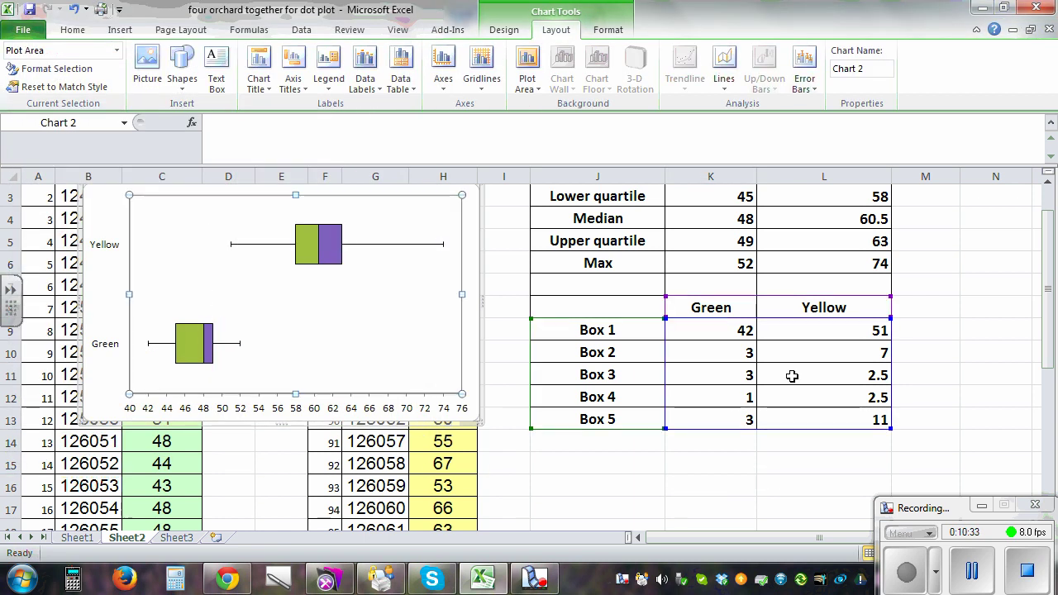
Enlarge the chart, widening it to the start of column K and extending its lower edge to row 15
{"action": "scroll", "coordinate": [833, 371], "scroll_direction": "up", "scroll_amount": 1}
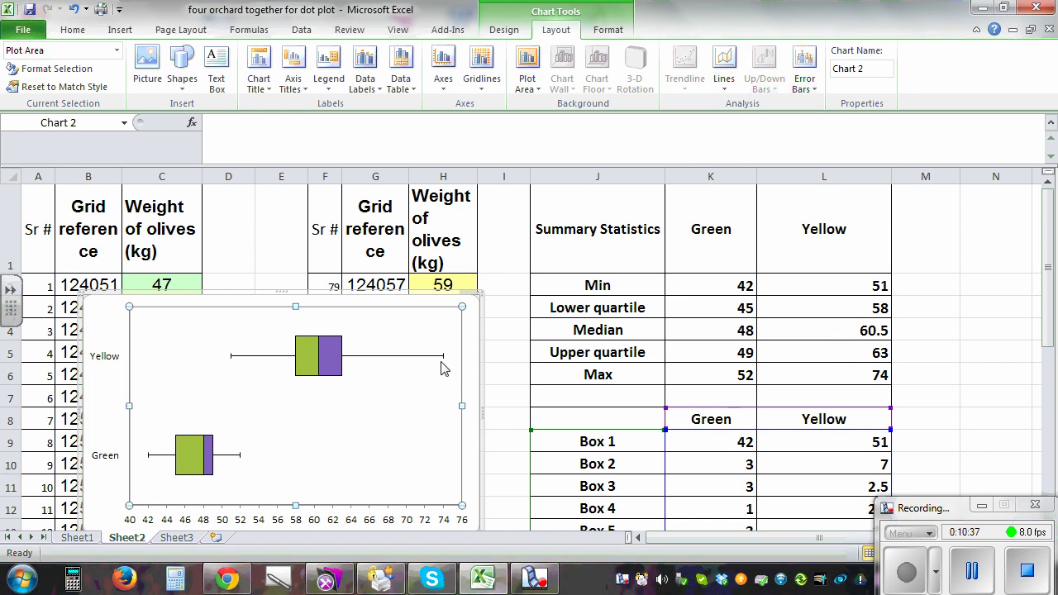
{"action": "mouse_move", "coordinate": [444, 360]}
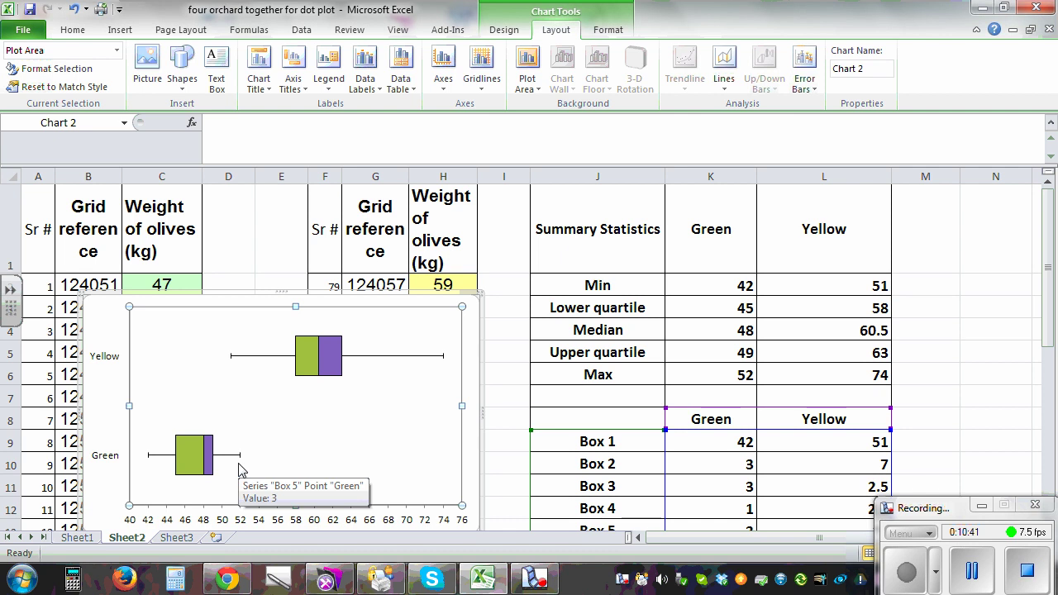
{"action": "left_click_drag", "start_coordinate": [1047, 272], "coordinate": [1047, 286]}
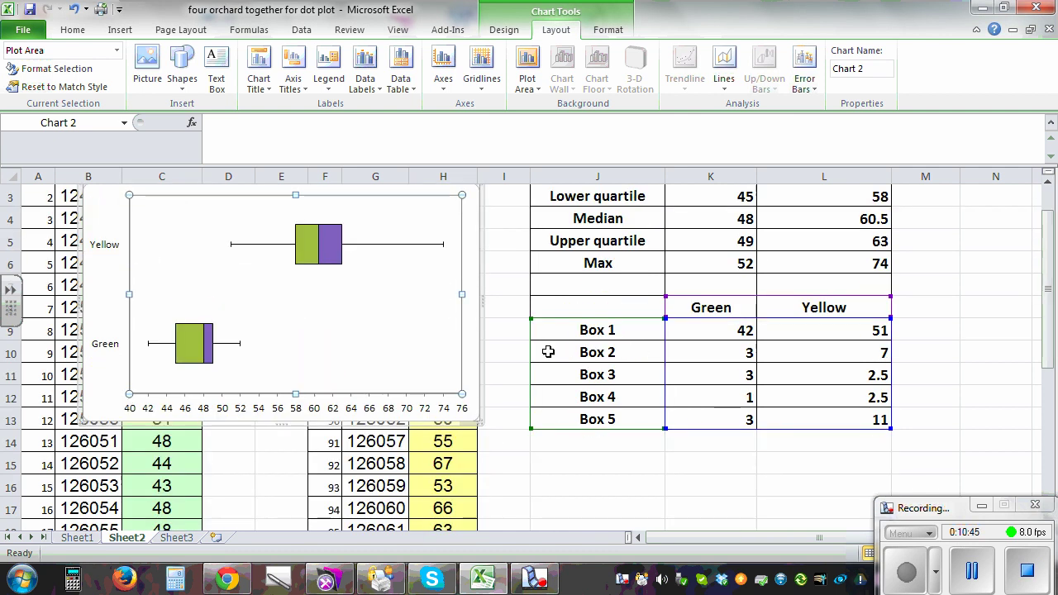
{"action": "left_click_drag", "start_coordinate": [480, 302], "coordinate": [689, 303]}
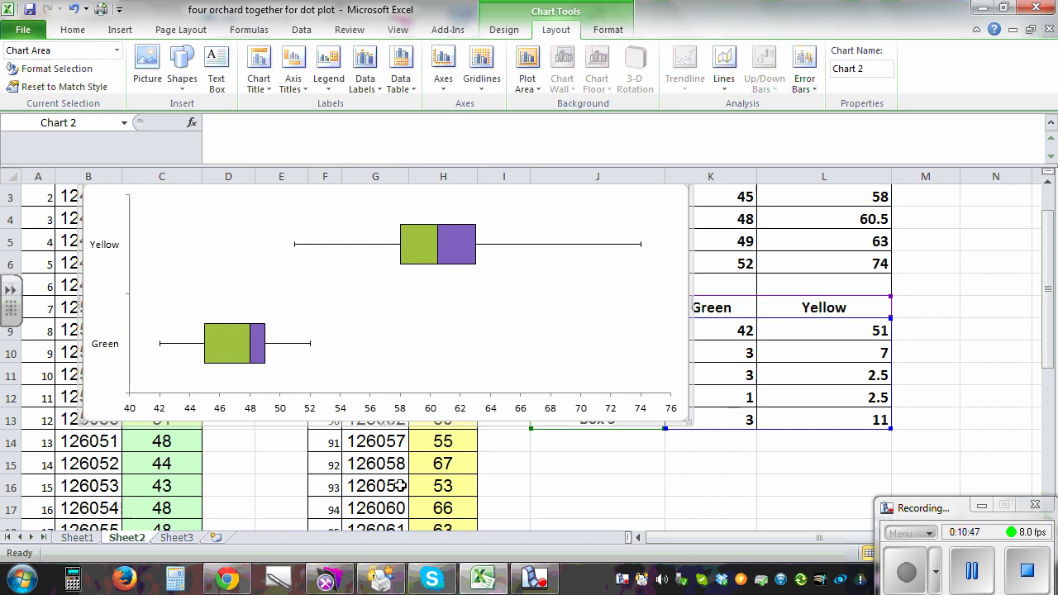
{"action": "left_click_drag", "start_coordinate": [385, 425], "coordinate": [519, 460]}
Add a title above the chart reading "Box and whisker plot of wt of orchard coloured green and yellow"
{"action": "scroll", "coordinate": [735, 423], "scroll_direction": "up", "scroll_amount": 1}
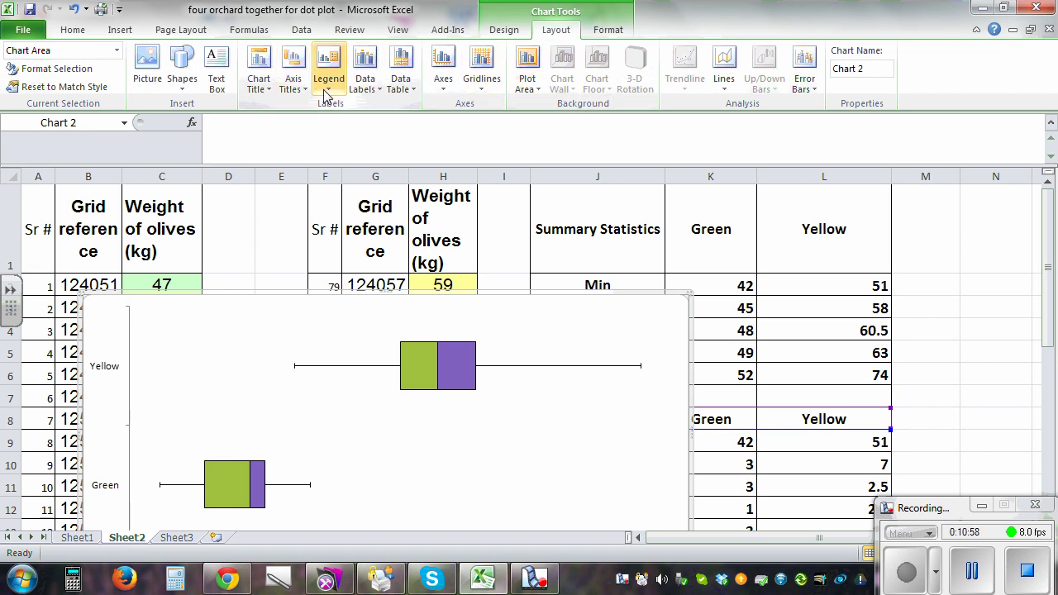
{"action": "left_click", "coordinate": [260, 93]}
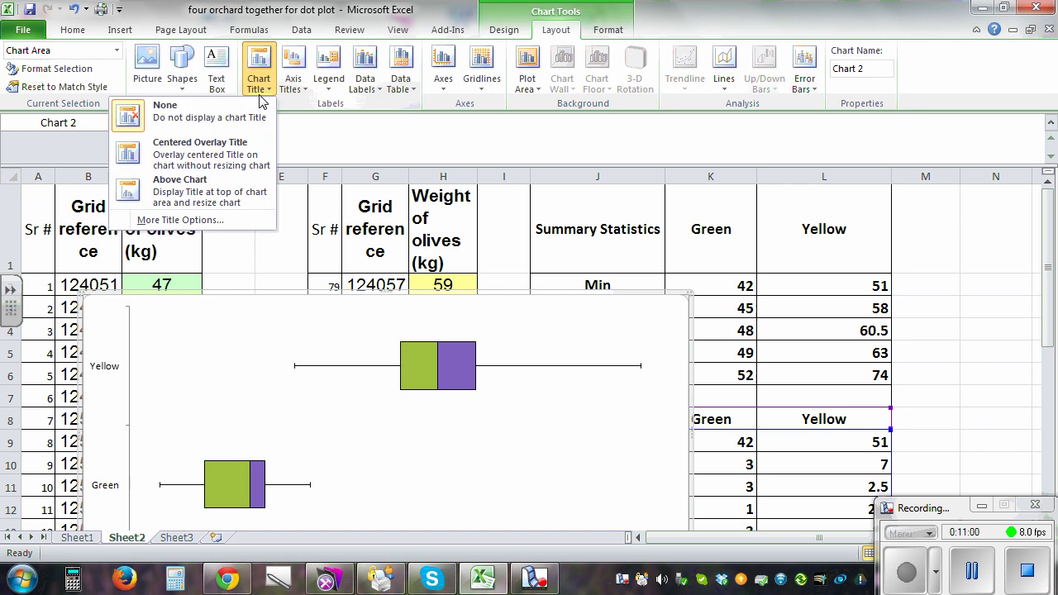
{"action": "left_click", "coordinate": [195, 202]}
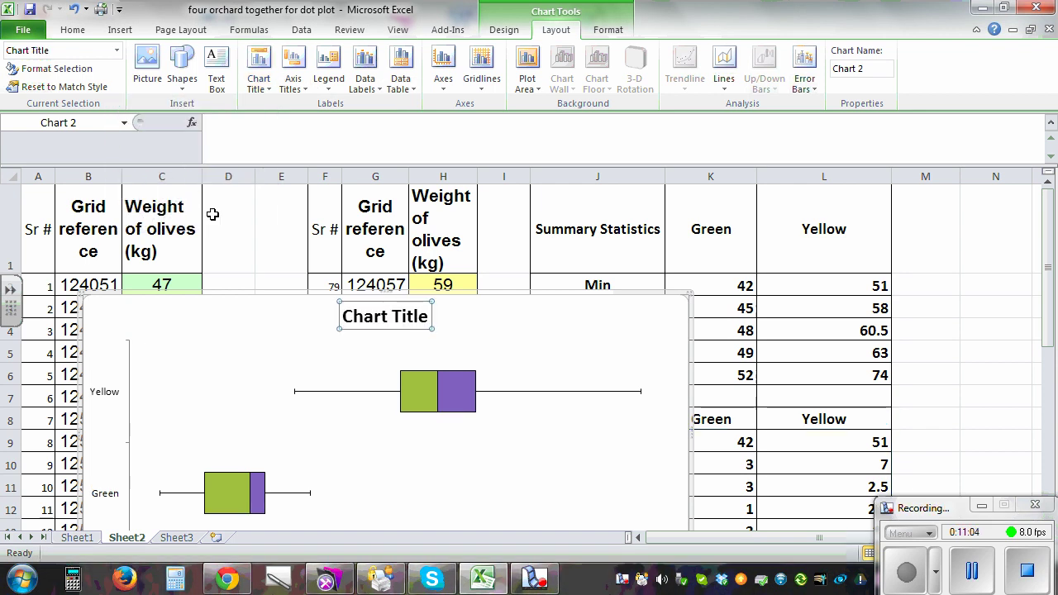
{"action": "type", "text": "Box and whisker p"}
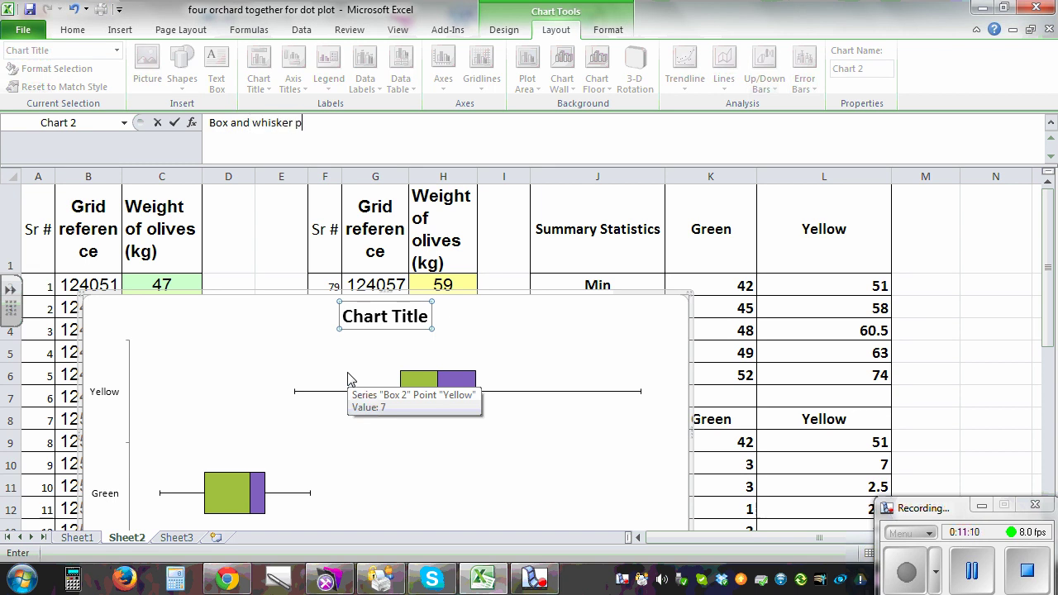
{"action": "type", "text": "f wi"}
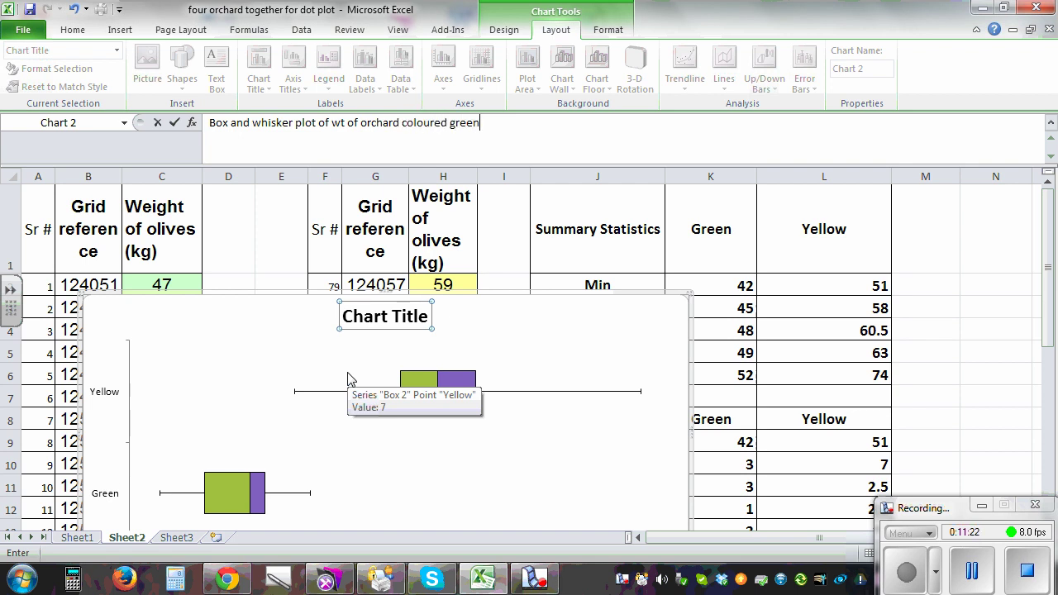
{"action": "type", "text": "ellow"}
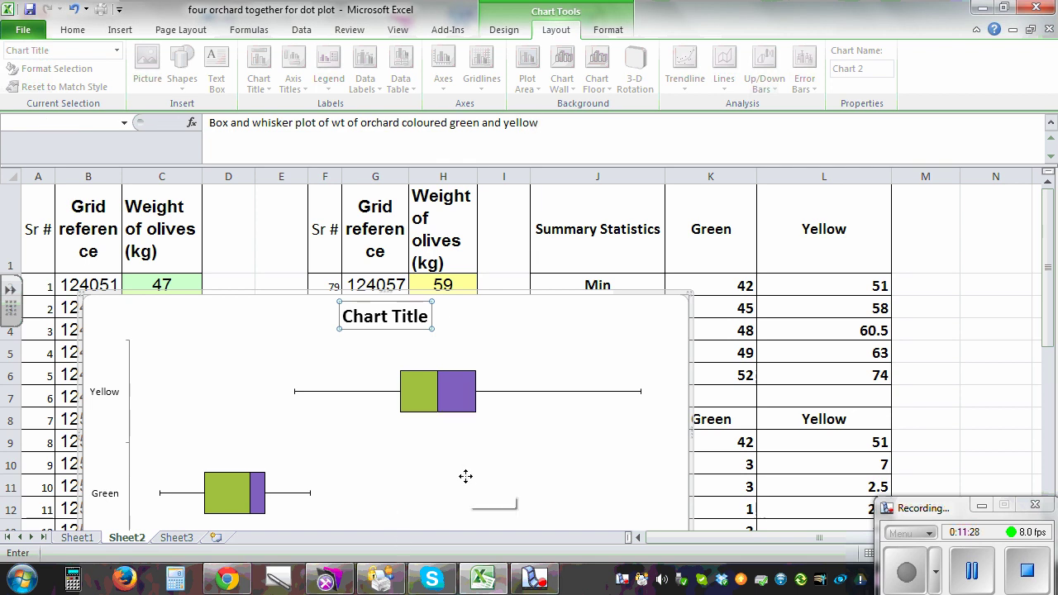
{"action": "left_click", "coordinate": [571, 438]}
Remove the bold formatting from the whole chart title and set its font size to 11
{"action": "left_click", "coordinate": [391, 335]}
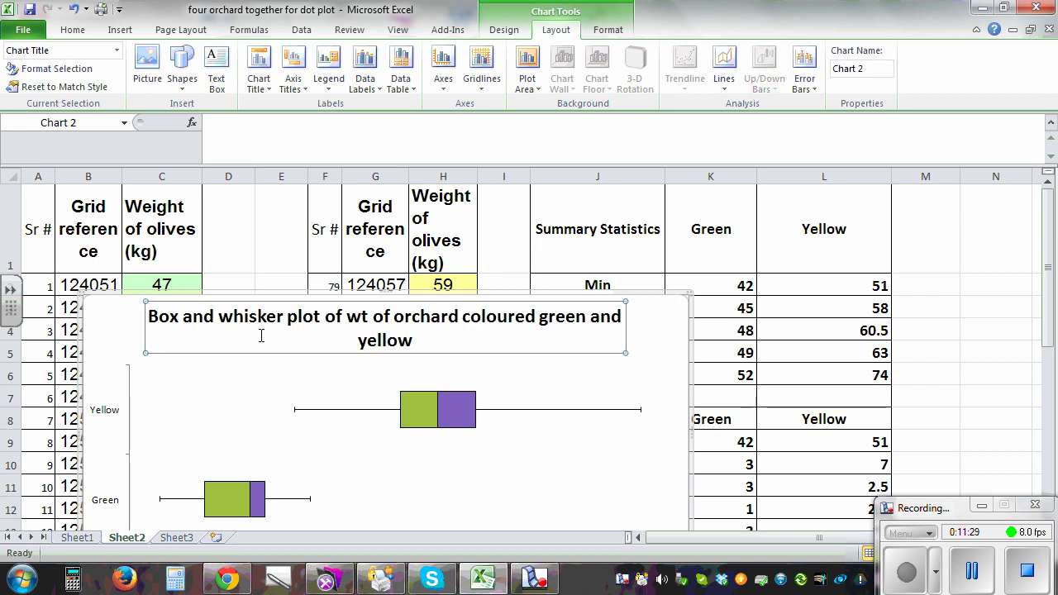
{"action": "left_click_drag", "start_coordinate": [166, 317], "coordinate": [495, 330]}
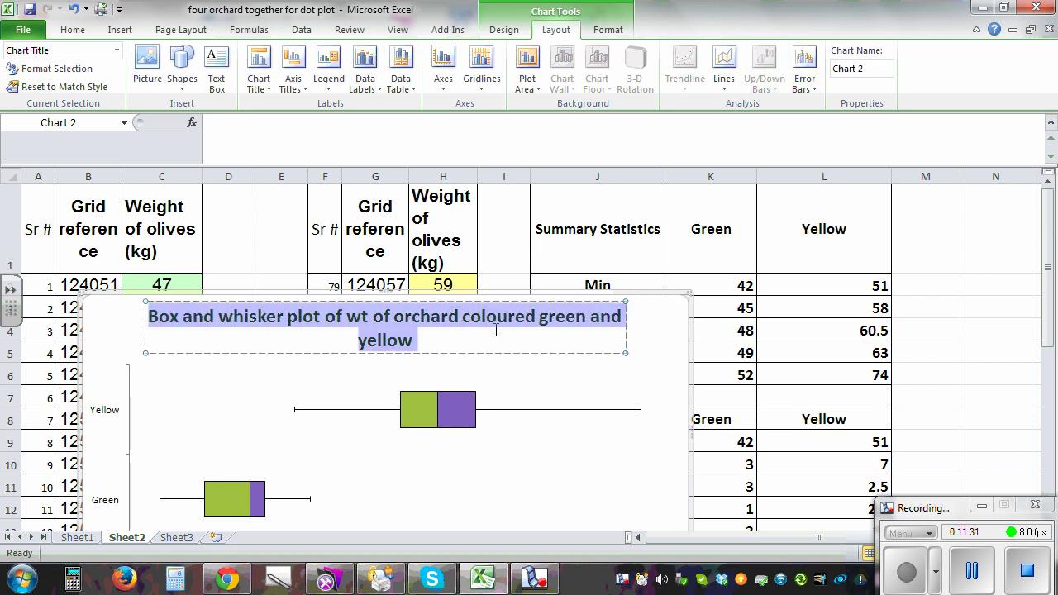
{"action": "left_click", "coordinate": [73, 31]}
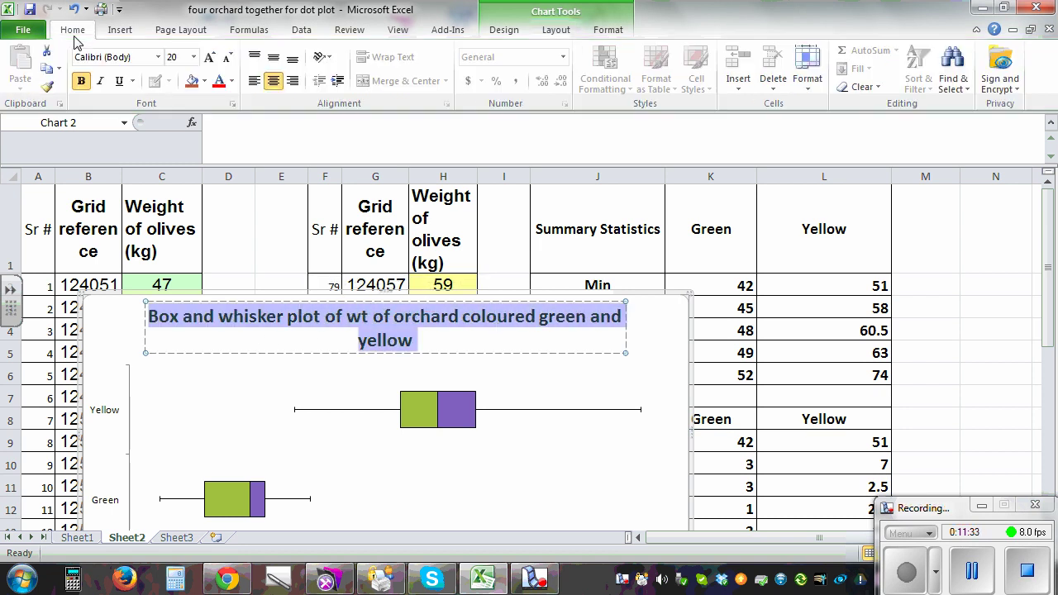
{"action": "left_click", "coordinate": [82, 81]}
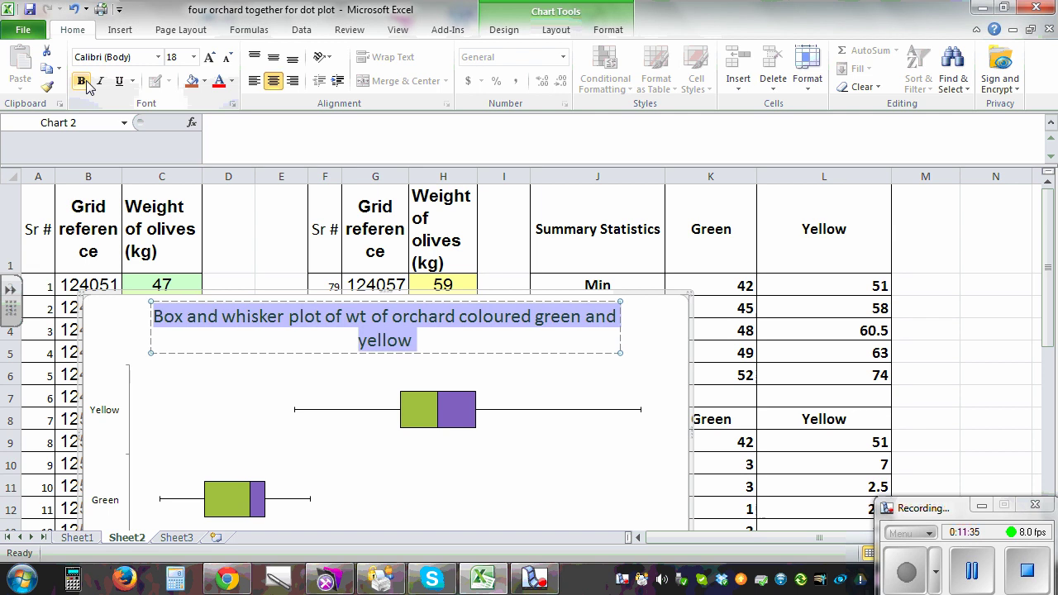
{"action": "left_click", "coordinate": [195, 57]}
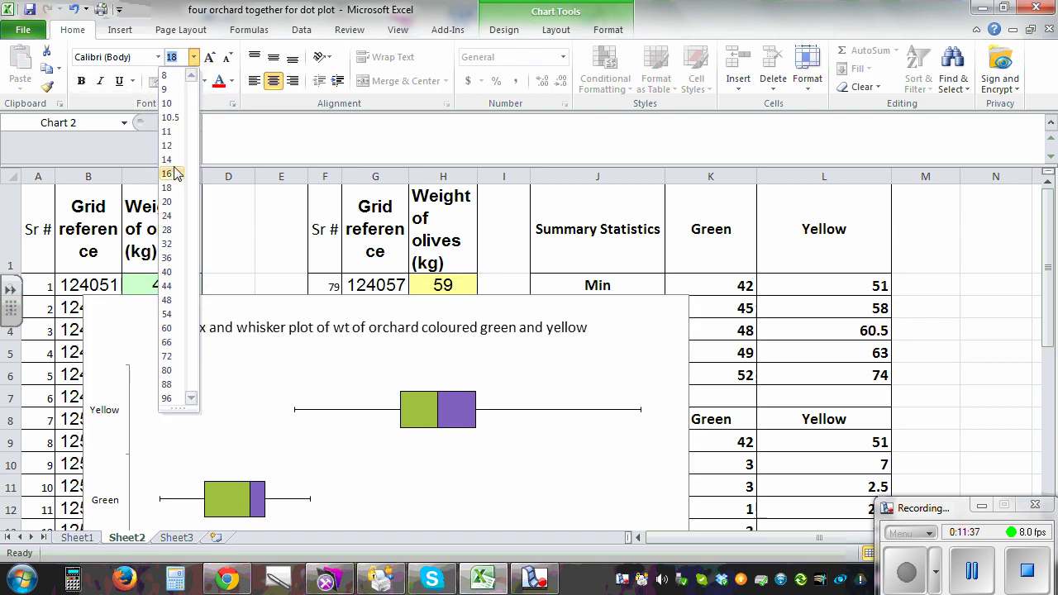
{"action": "left_click", "coordinate": [168, 131]}
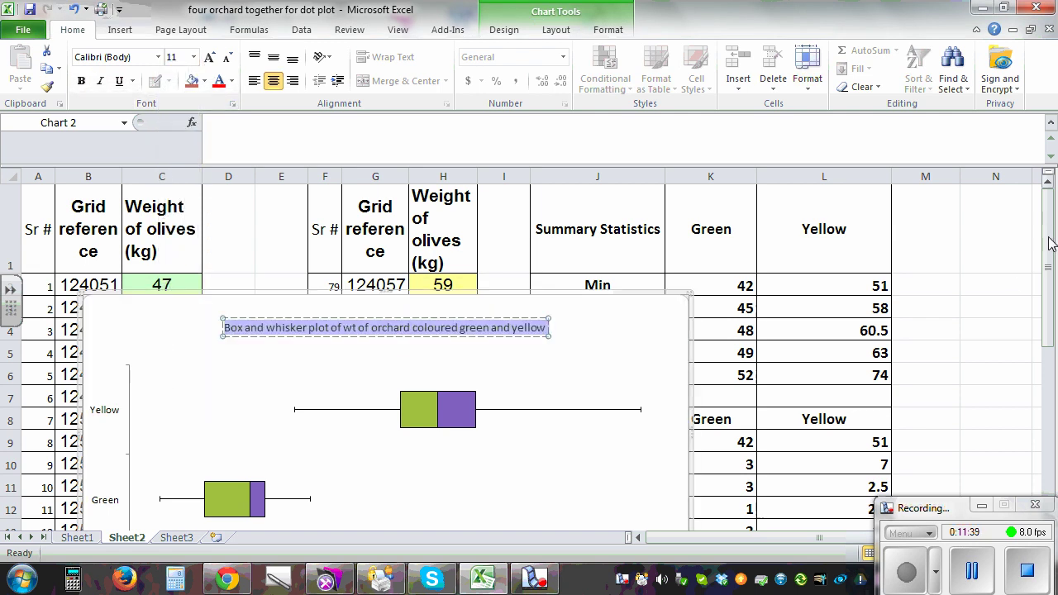
{"action": "left_click_drag", "start_coordinate": [1047, 237], "coordinate": [972, 325]}
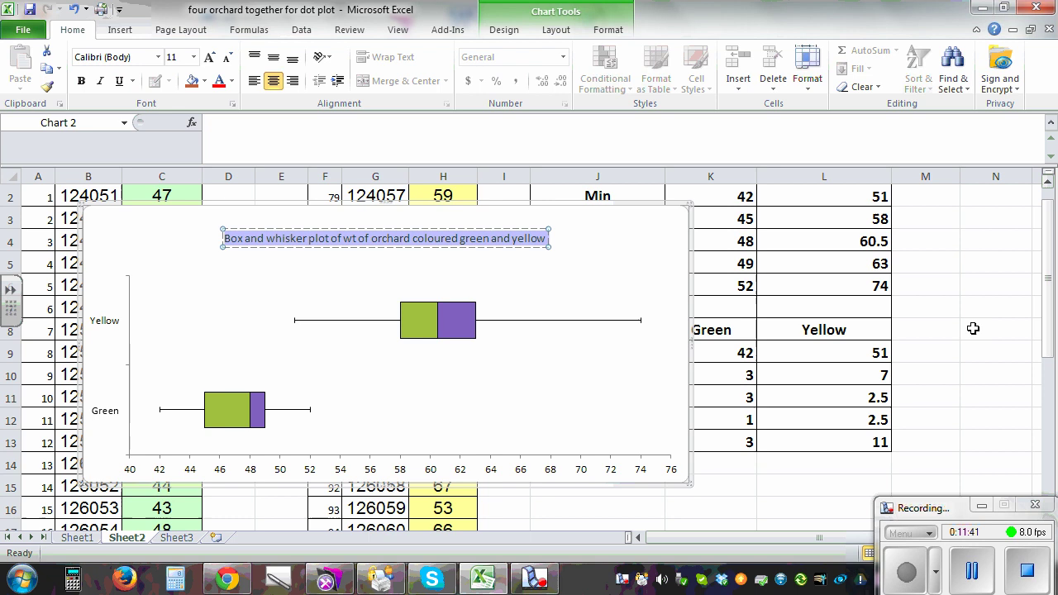
{"action": "left_click", "coordinate": [609, 397]}
Give only the Yellow data point of the Box 4 series a solid red fill
{"action": "left_click", "coordinate": [467, 309]}
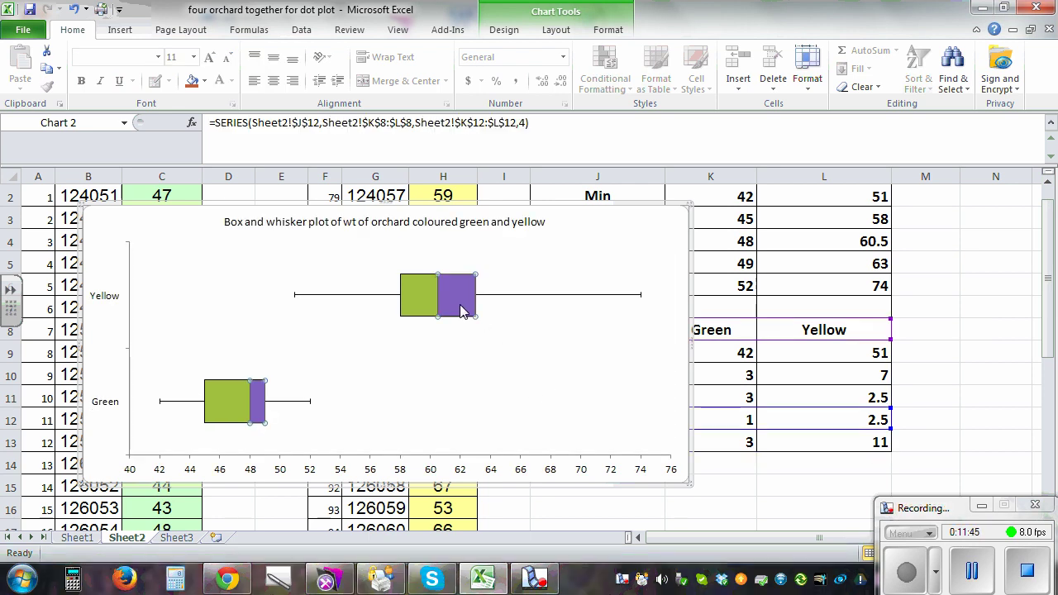
{"action": "left_click", "coordinate": [451, 300]}
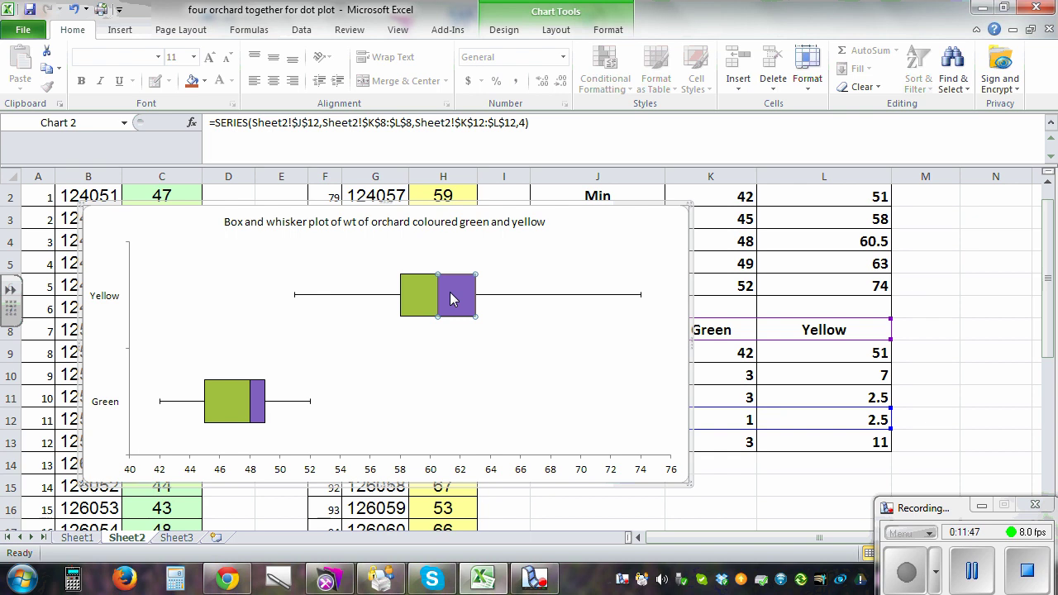
{"action": "right_click", "coordinate": [451, 299]}
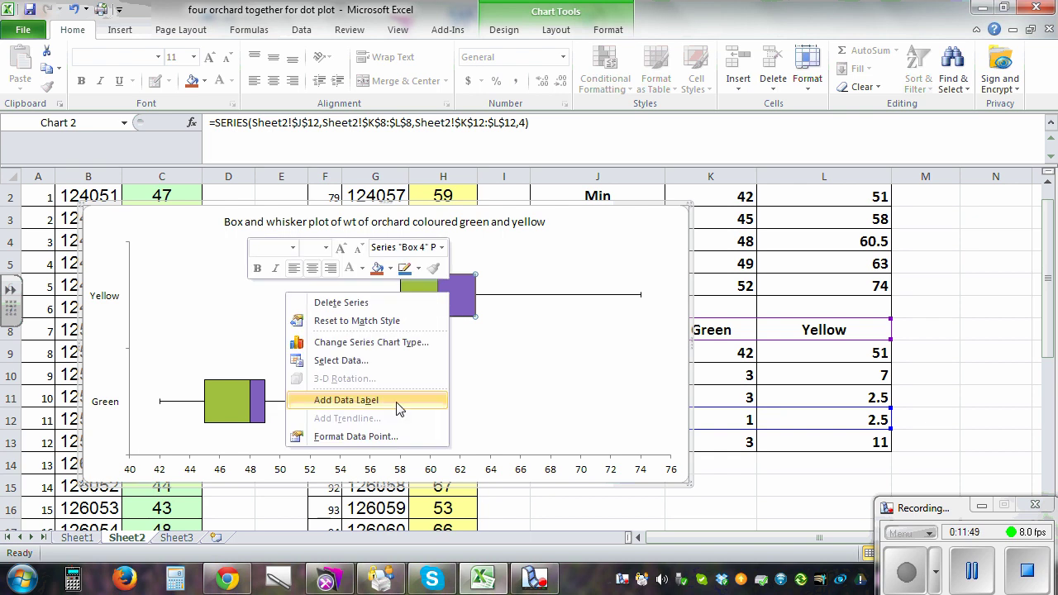
{"action": "left_click", "coordinate": [402, 441]}
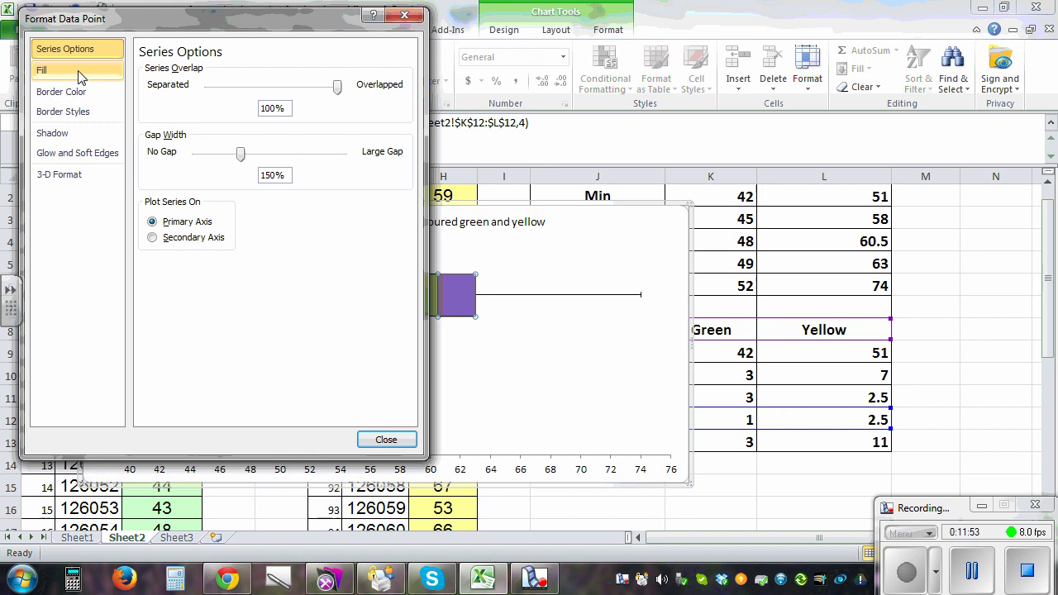
{"action": "left_click", "coordinate": [50, 70]}
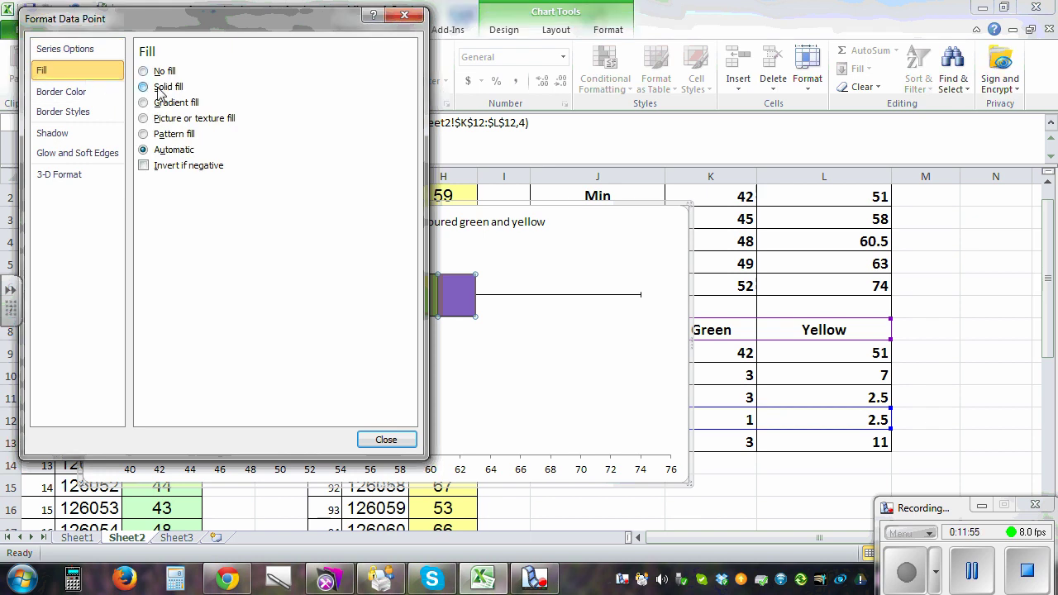
{"action": "left_click", "coordinate": [144, 86]}
{"action": "left_click", "coordinate": [221, 203]}
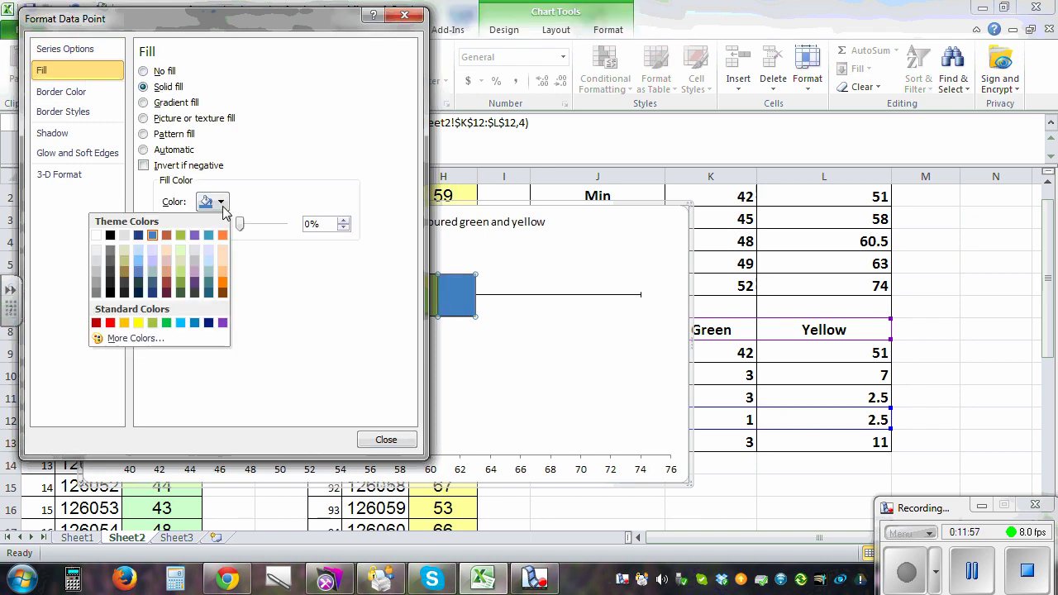
{"action": "left_click", "coordinate": [110, 322]}
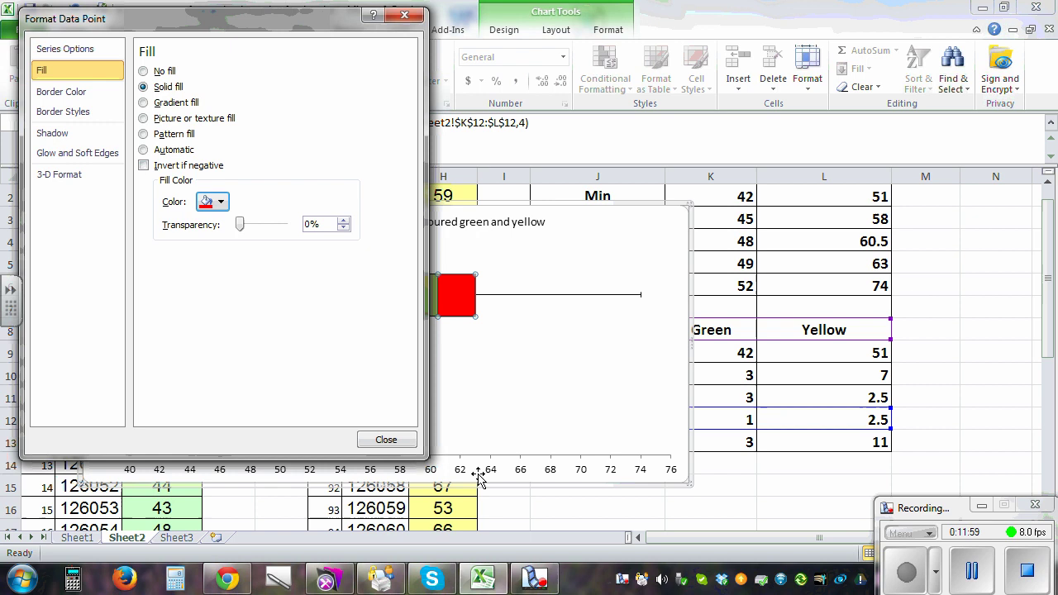
{"action": "left_click", "coordinate": [380, 440]}
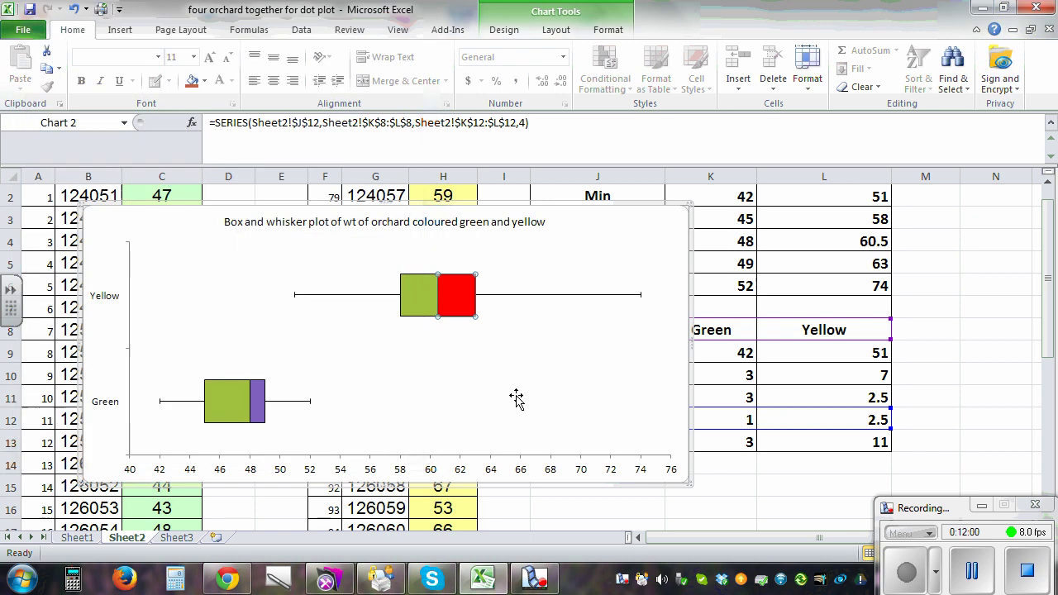
Give only the Yellow data point of the Box 3 series a solid orange fill
{"action": "left_click", "coordinate": [415, 305]}
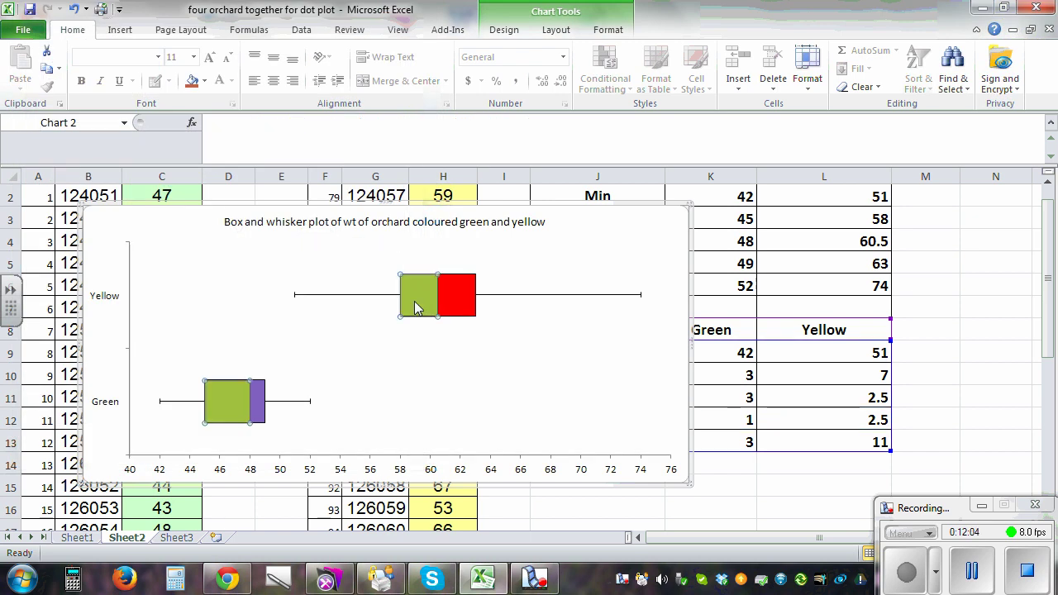
{"action": "left_click", "coordinate": [415, 306]}
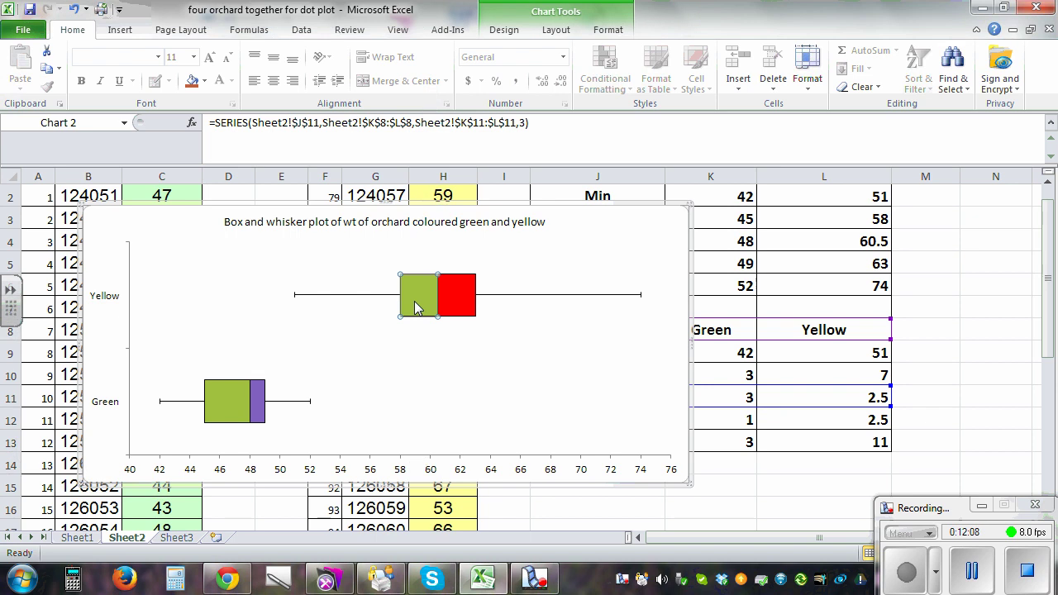
{"action": "right_click", "coordinate": [415, 305]}
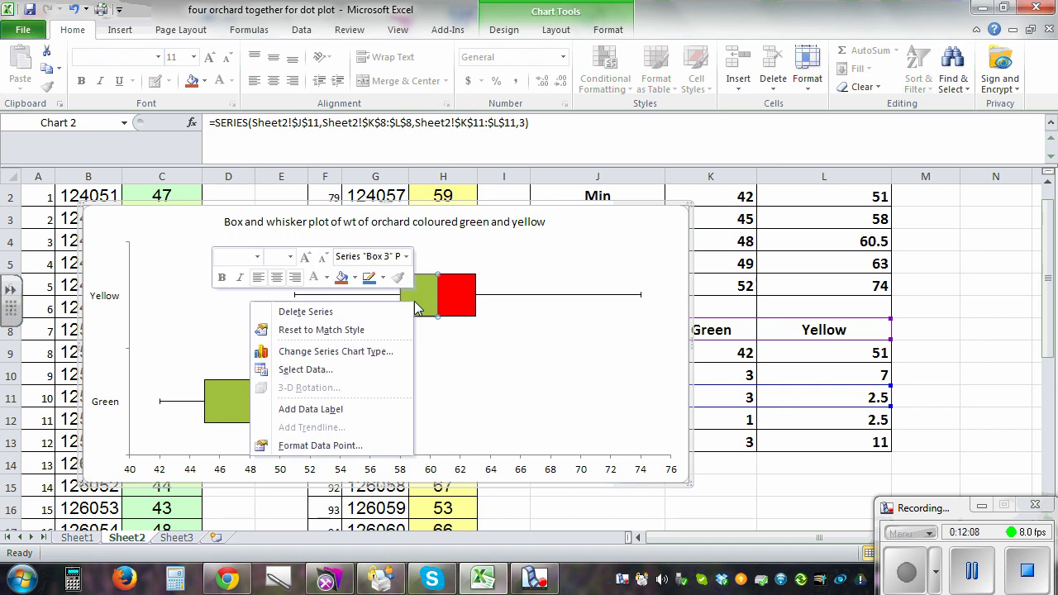
{"action": "left_click", "coordinate": [337, 446]}
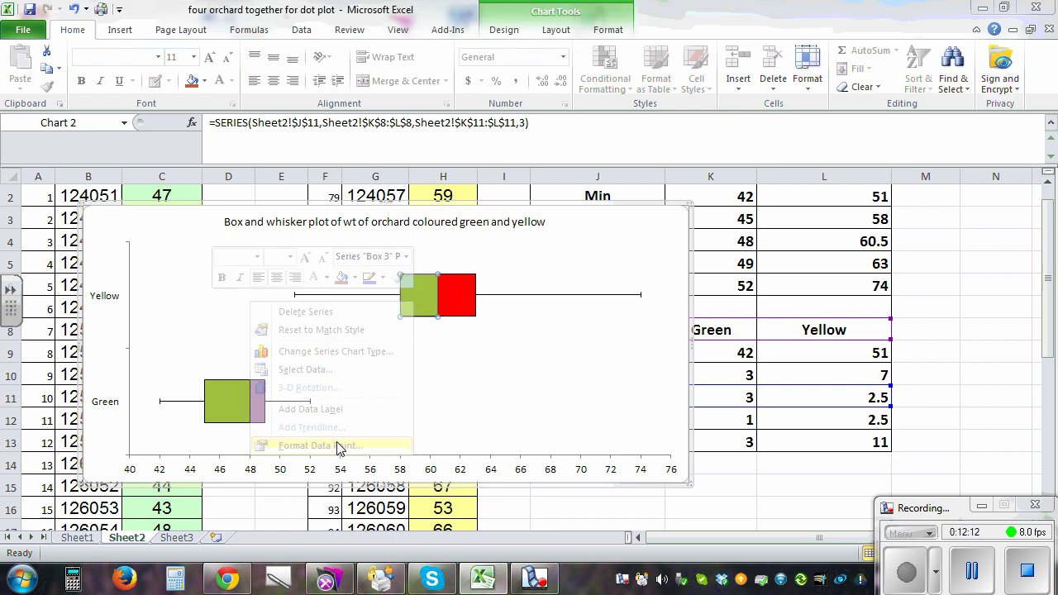
{"action": "left_click", "coordinate": [50, 70]}
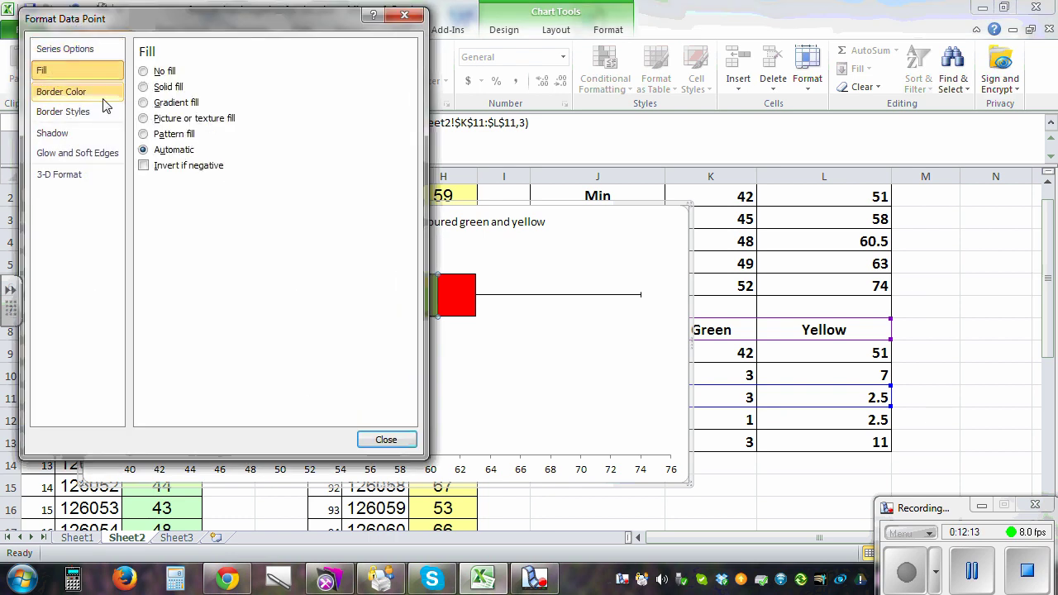
{"action": "left_click", "coordinate": [166, 86]}
{"action": "left_click", "coordinate": [222, 203]}
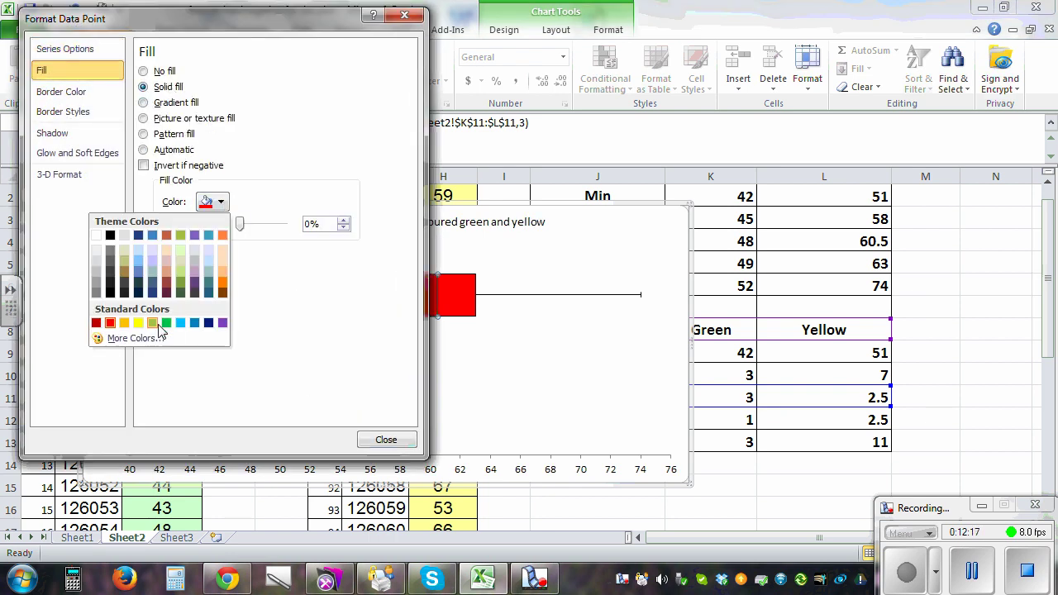
{"action": "left_click", "coordinate": [222, 286]}
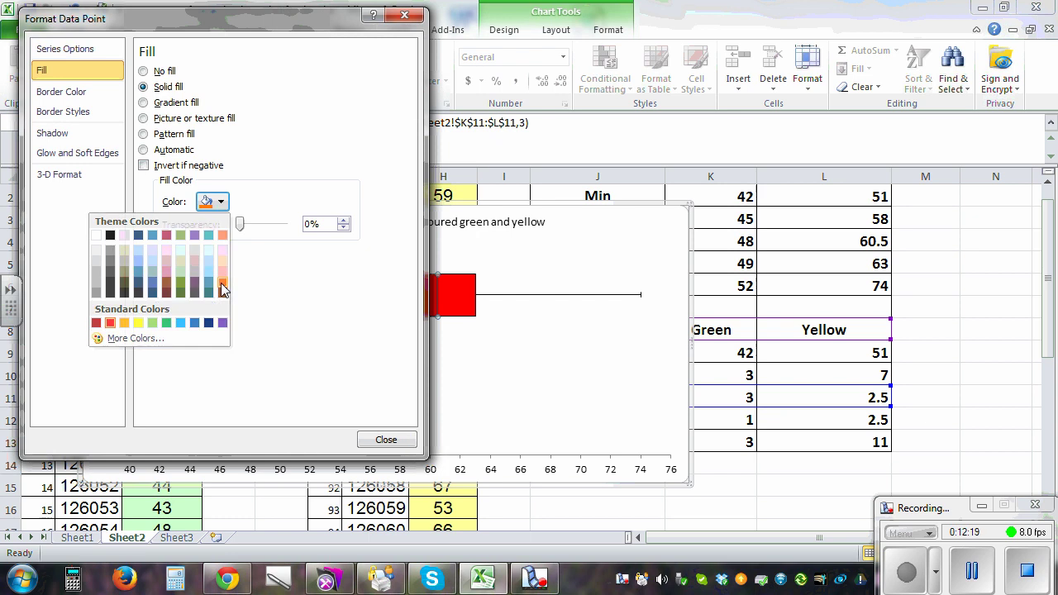
{"action": "left_click", "coordinate": [385, 439]}
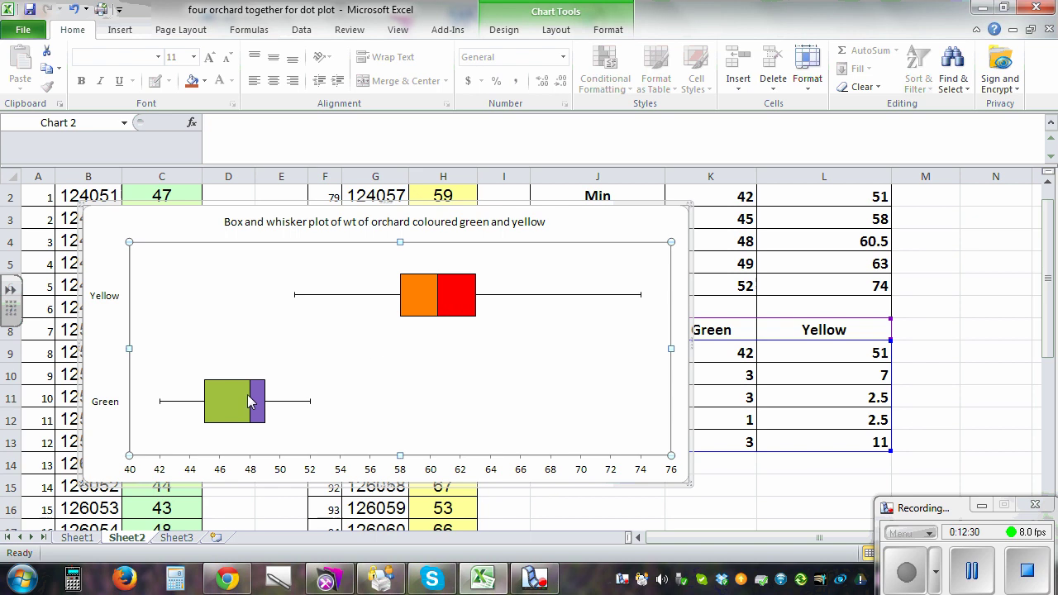
{"action": "right_click", "coordinate": [417, 306]}
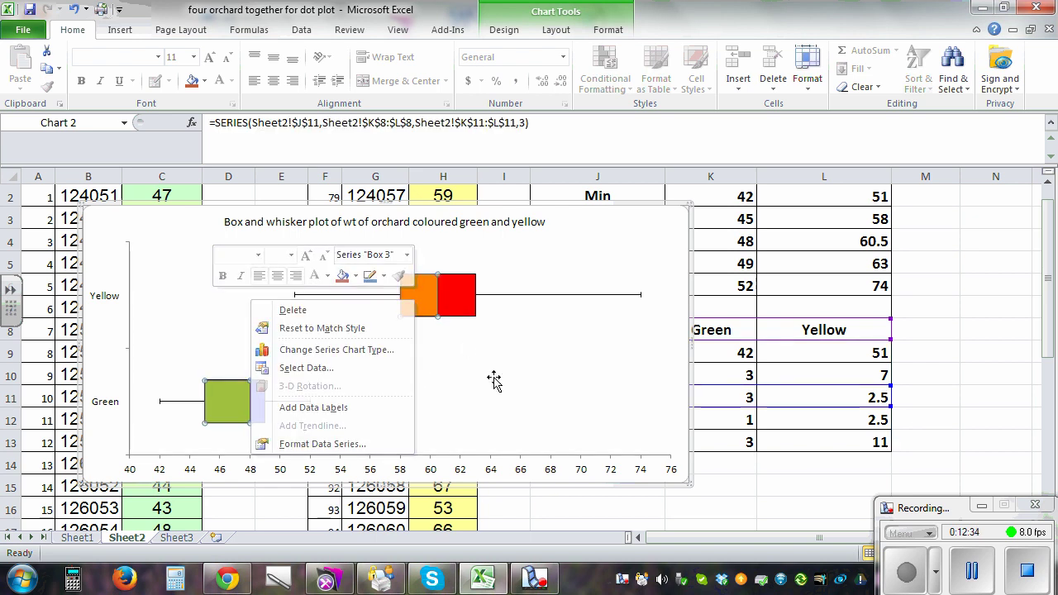
{"action": "key", "text": "Escape"}
{"action": "left_click", "coordinate": [417, 314]}
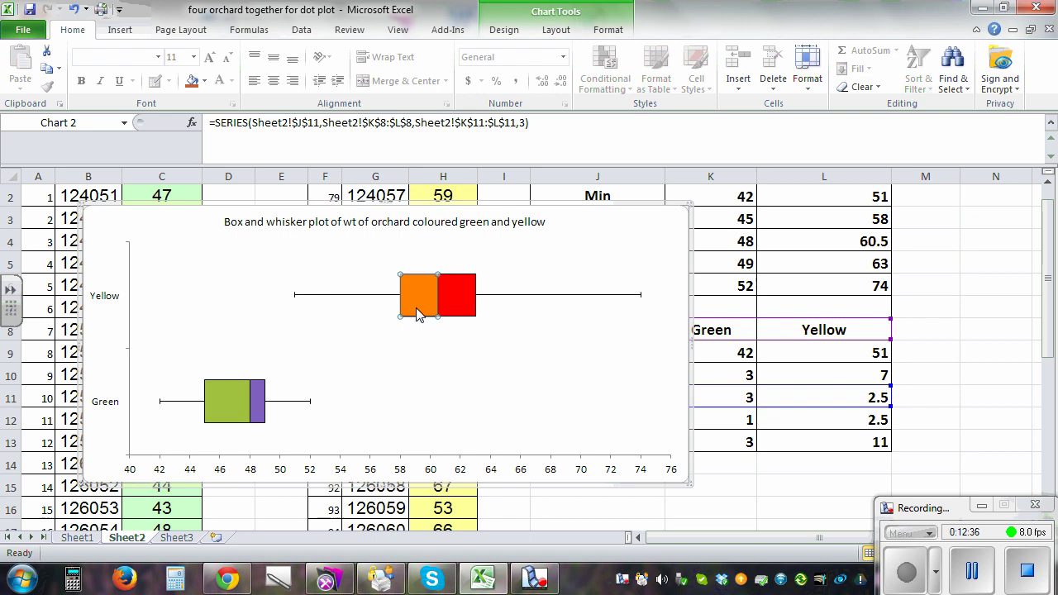
{"action": "mouse_move", "coordinate": [259, 414]}
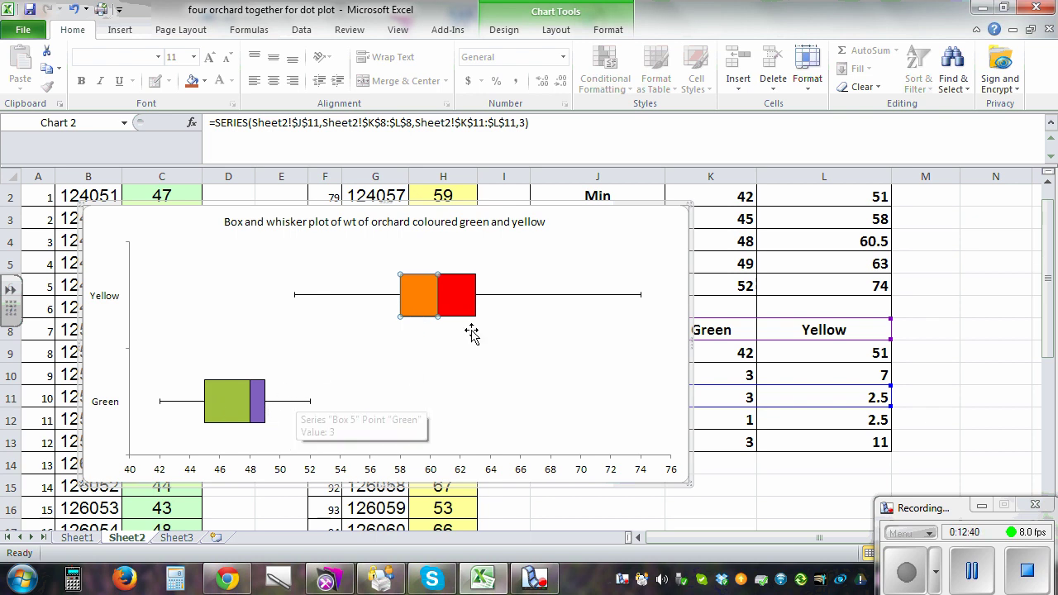
Deselect the chart by selecting cell N7 and look over the finished box-and-whisker plots and the summary statistics
{"action": "left_click", "coordinate": [961, 308]}
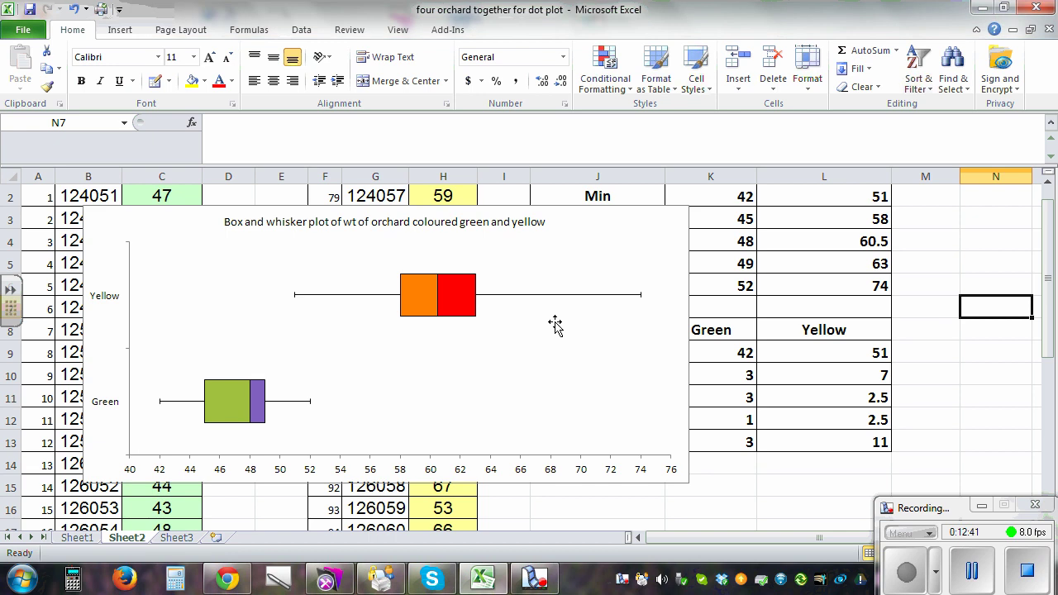
{"action": "scroll", "coordinate": [557, 323], "scroll_direction": "up", "scroll_amount": 1}
{"action": "scroll", "coordinate": [559, 339], "scroll_direction": "down", "scroll_amount": 2}
{"action": "scroll", "coordinate": [559, 339], "scroll_direction": "up", "scroll_amount": 1}
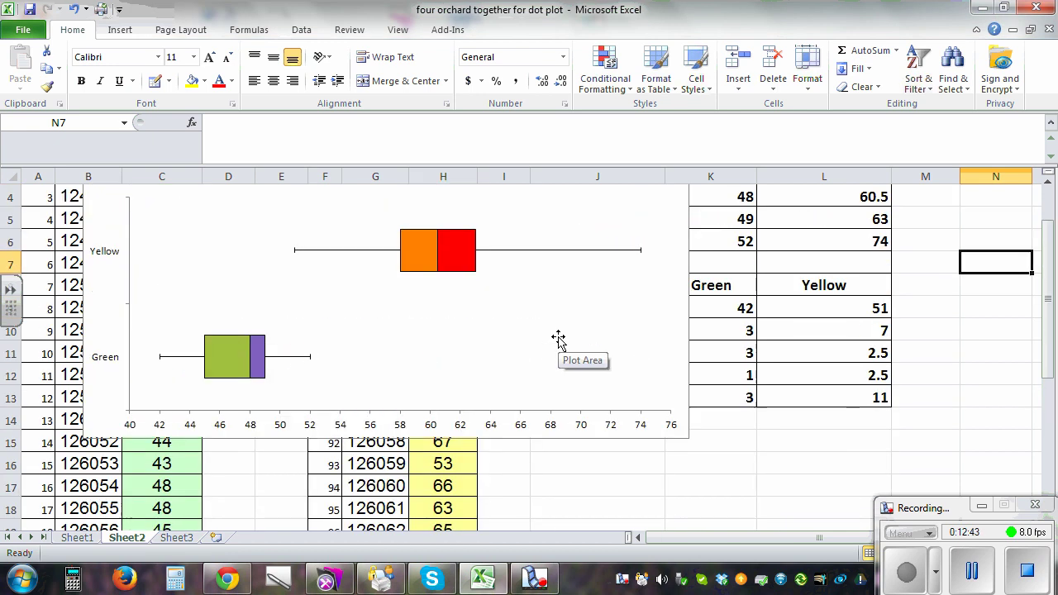
{"action": "scroll", "coordinate": [558, 339], "scroll_direction": "up", "scroll_amount": 1}
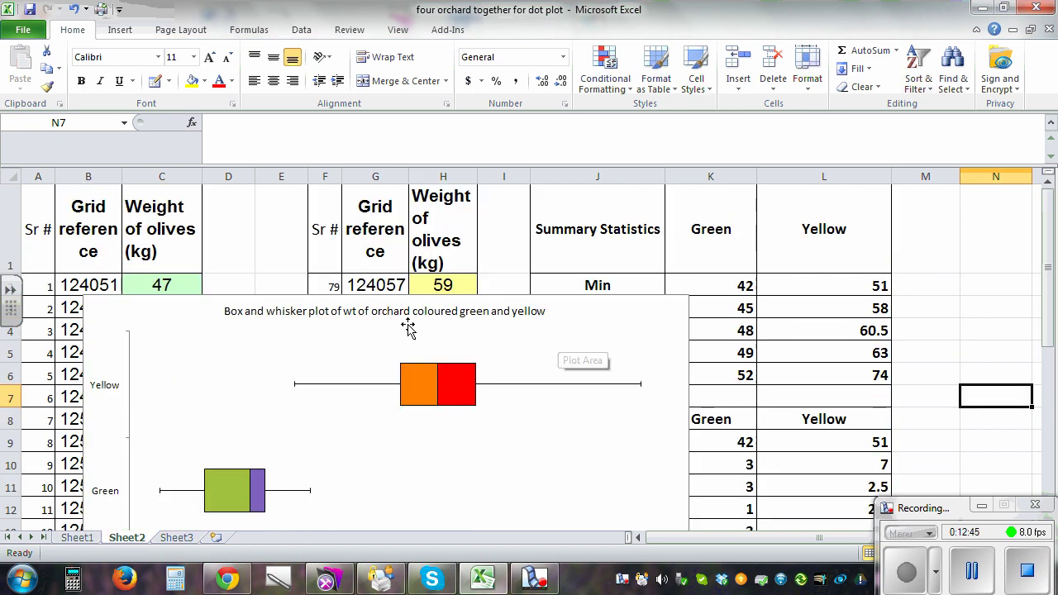